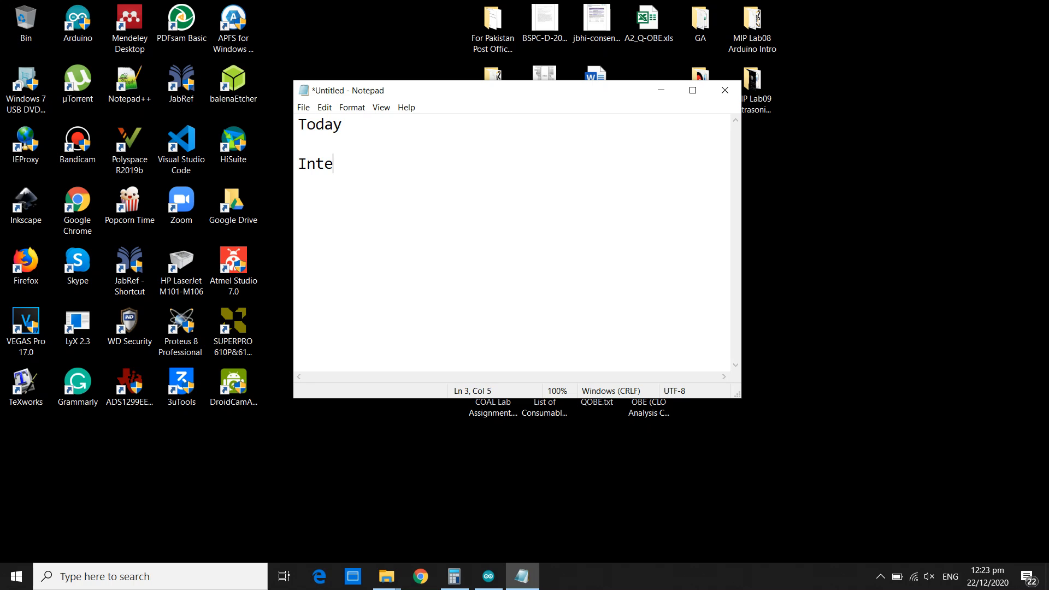
Complete the note's third line so it reads "Interfacing of Ultrasonic sensor with Arduino".
{"action": "type", "text": "f "}
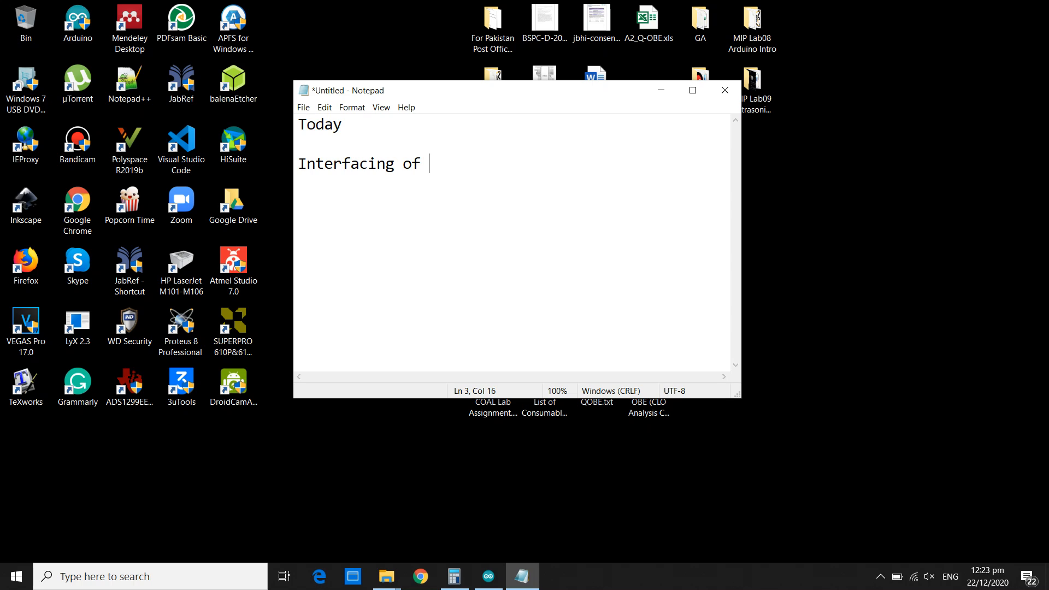
{"action": "type", "text": "Ultrasonic "}
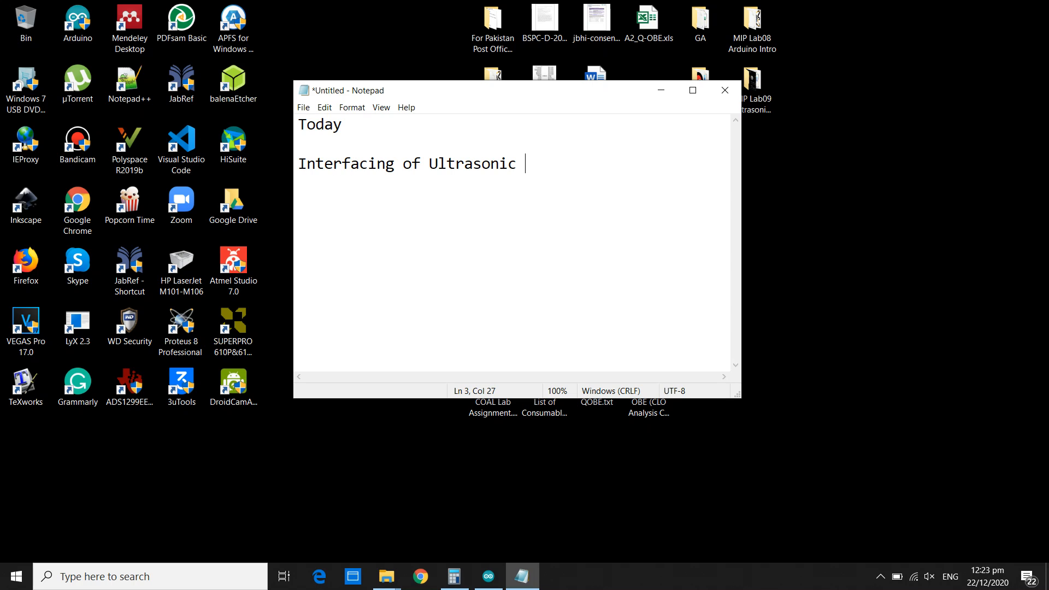
{"action": "type", "text": "sensor with Ad"}
{"action": "type", "text": "duino"}
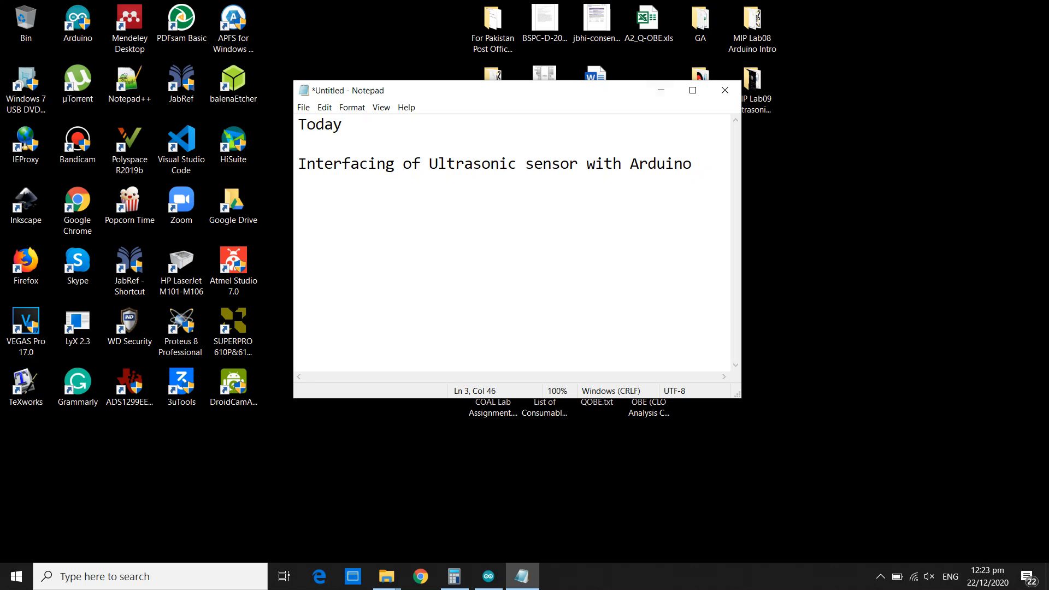
Minimize the note, launch Proteus 8 Professional and start a new project named Ultrasonic.
{"action": "left_click", "coordinate": [661, 90]}
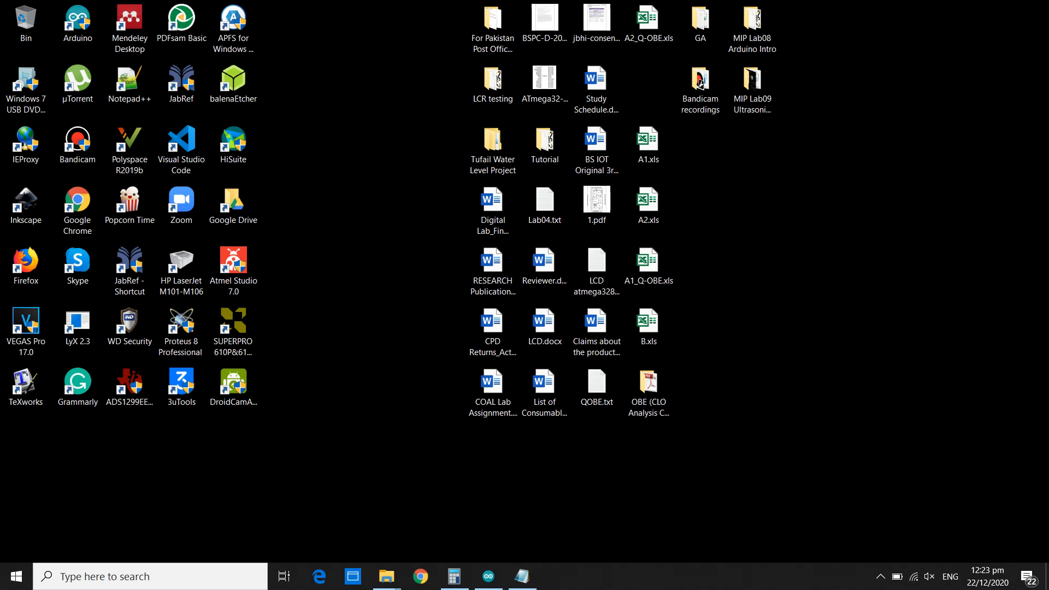
{"action": "double_click", "coordinate": [181, 328]}
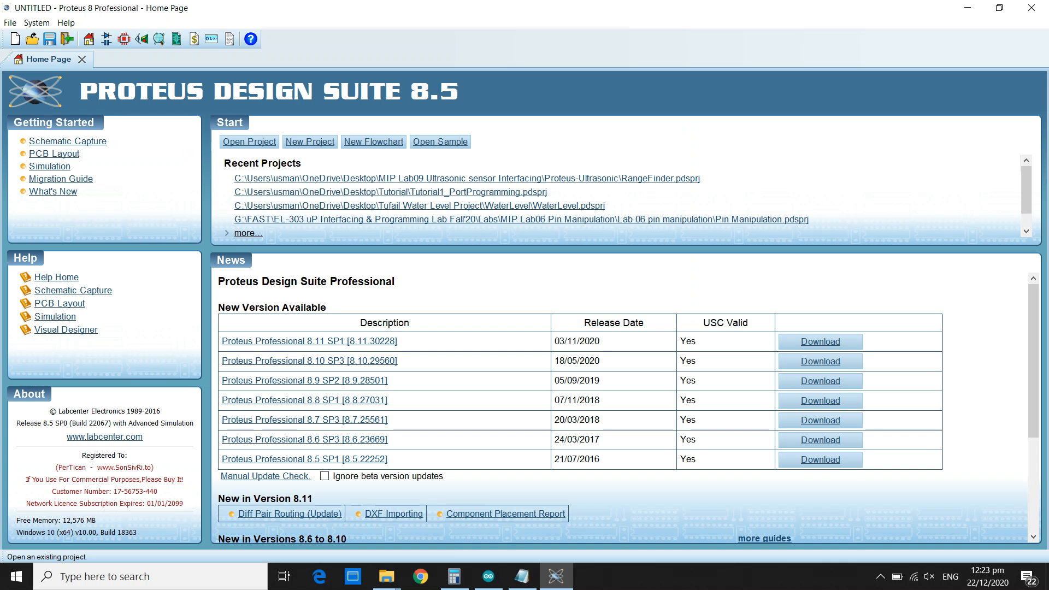
{"action": "left_click", "coordinate": [15, 39]}
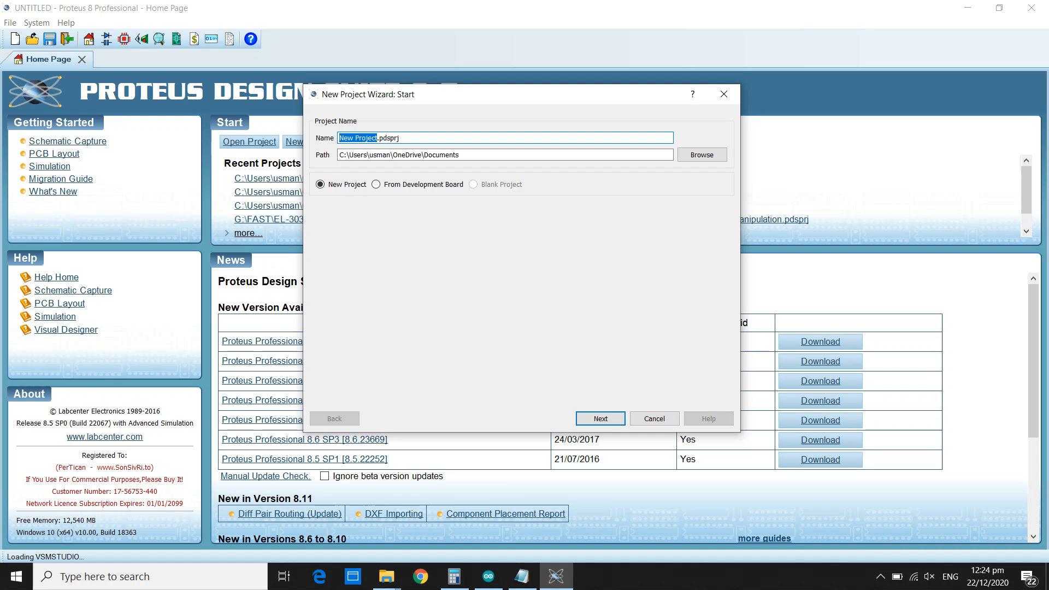
{"action": "type", "text": "Ultrasonic"}
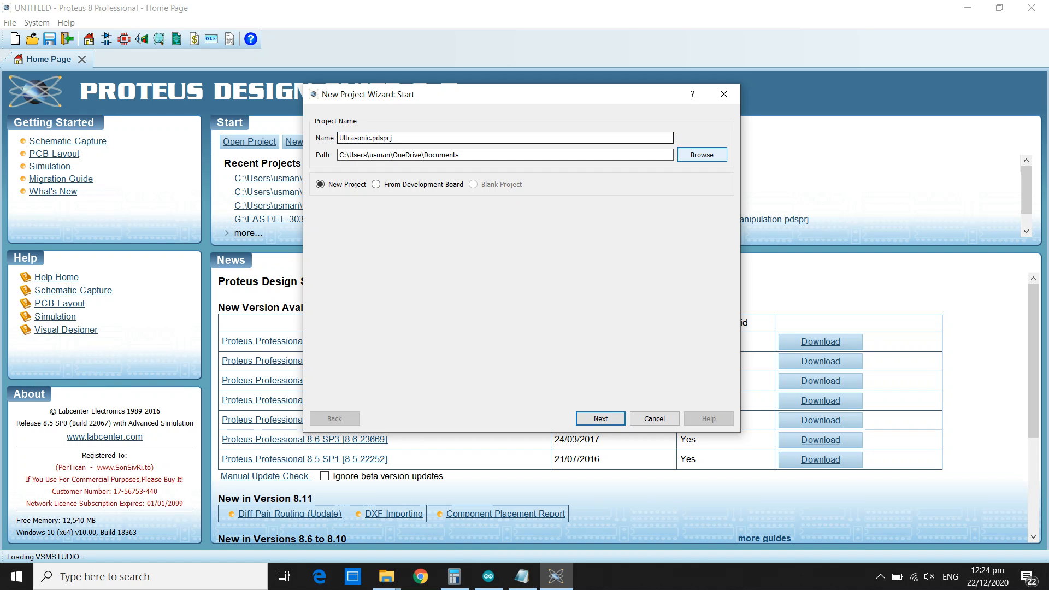
Set the project path to a new folder named Extra inside the Desktop folder MIP Lab09 Ultrasonic sensor Interfacing.
{"action": "left_click", "coordinate": [702, 156]}
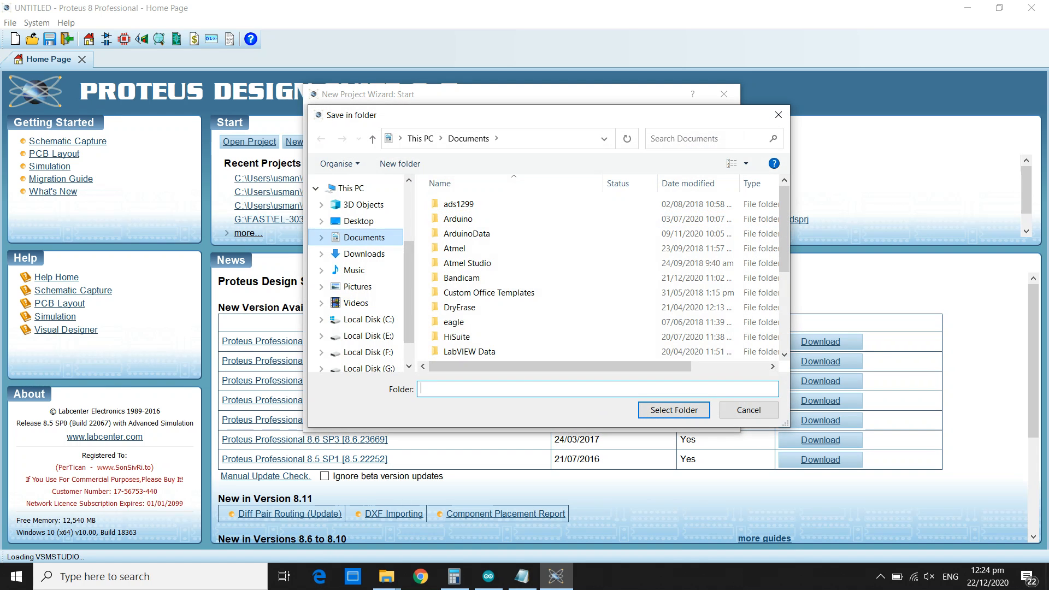
{"action": "left_click", "coordinate": [359, 221]}
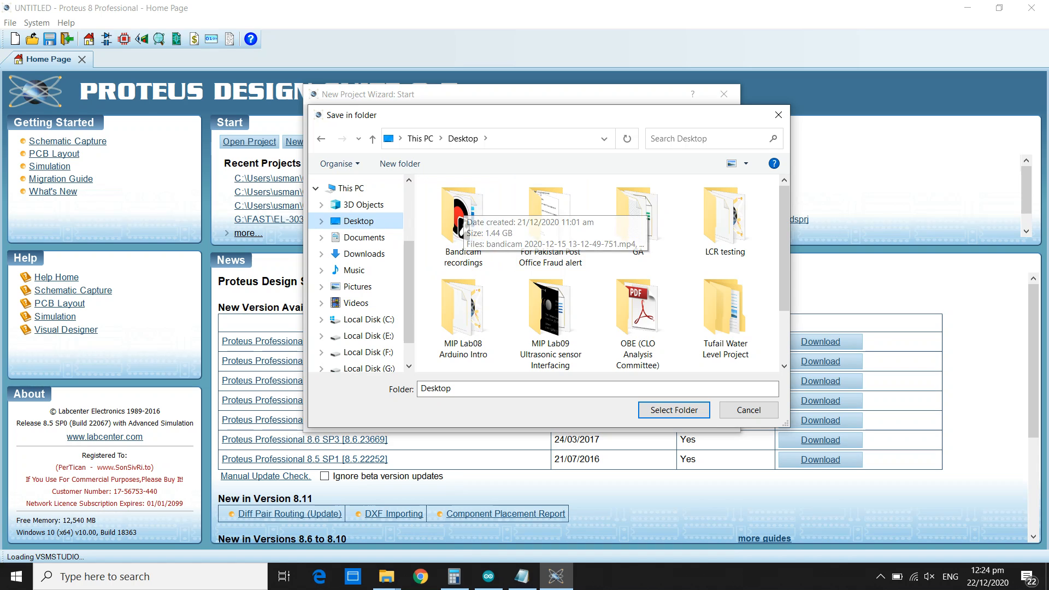
{"action": "double_click", "coordinate": [550, 317]}
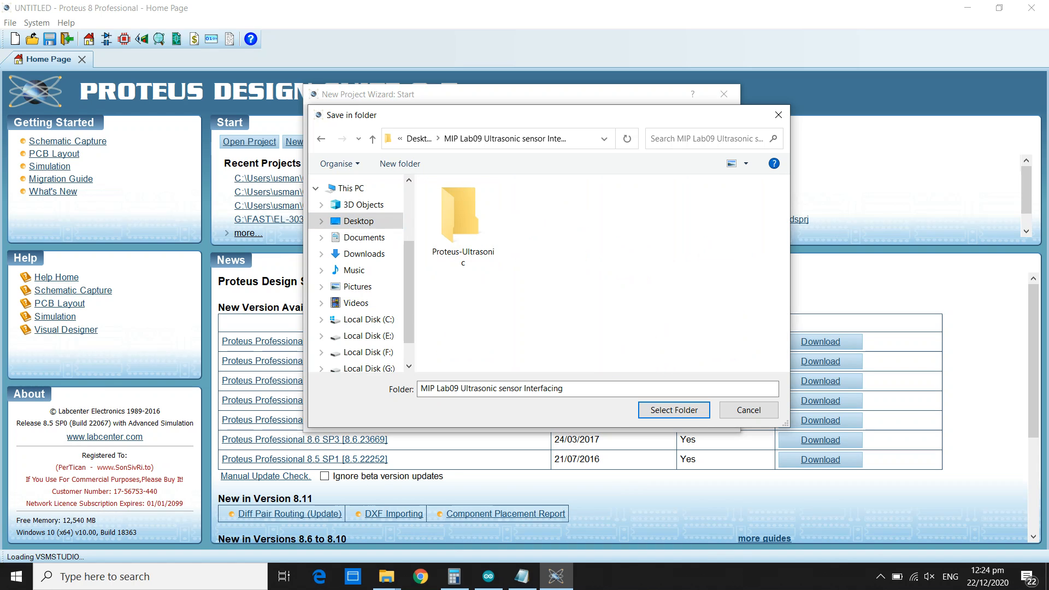
{"action": "right_click", "coordinate": [589, 250]}
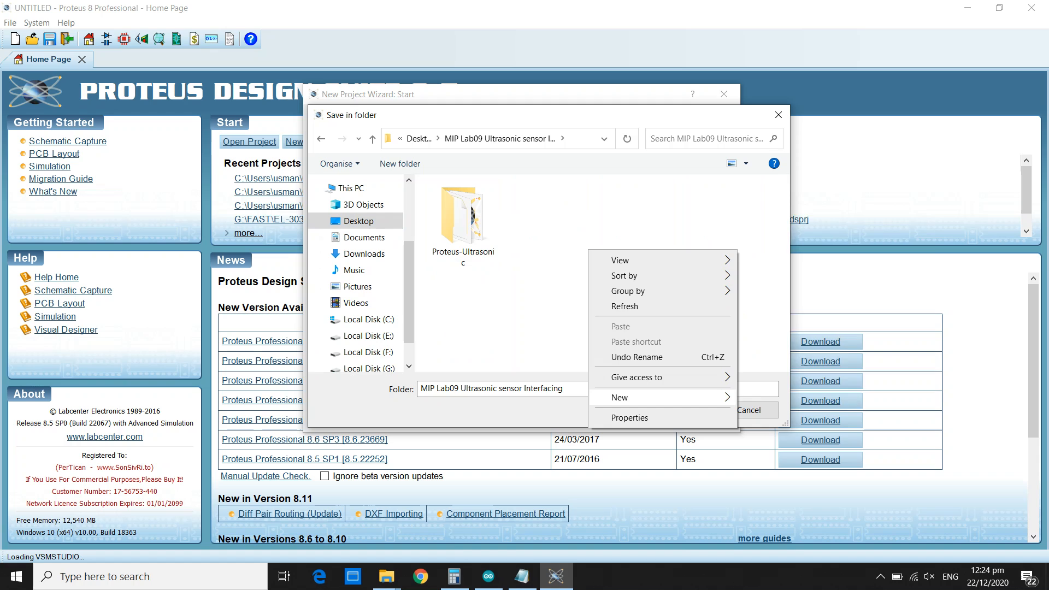
{"action": "mouse_move", "coordinate": [656, 397]}
{"action": "left_click", "coordinate": [765, 192]}
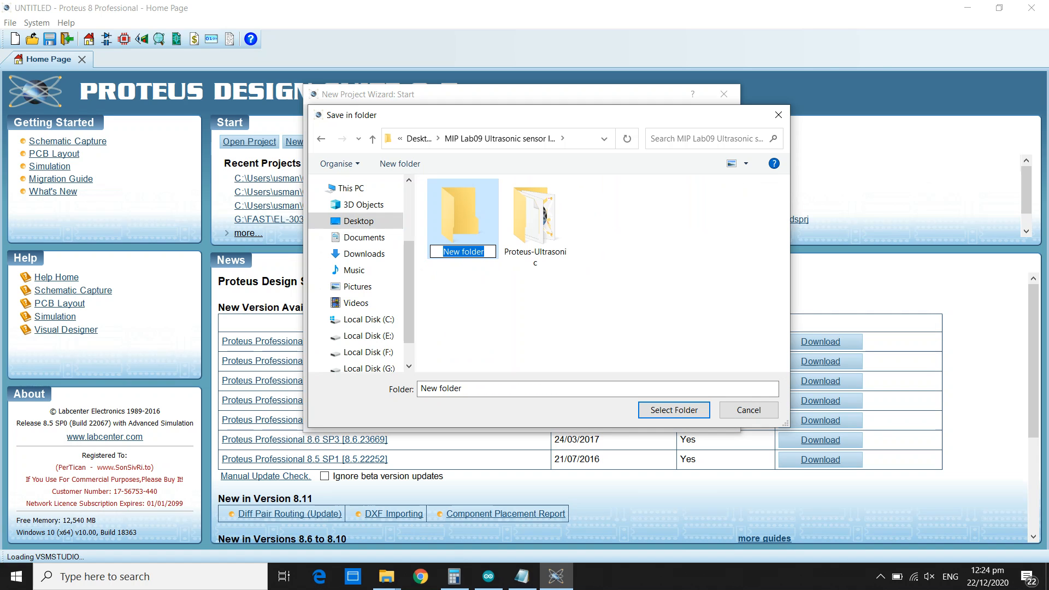
{"action": "type", "text": "Extra"}
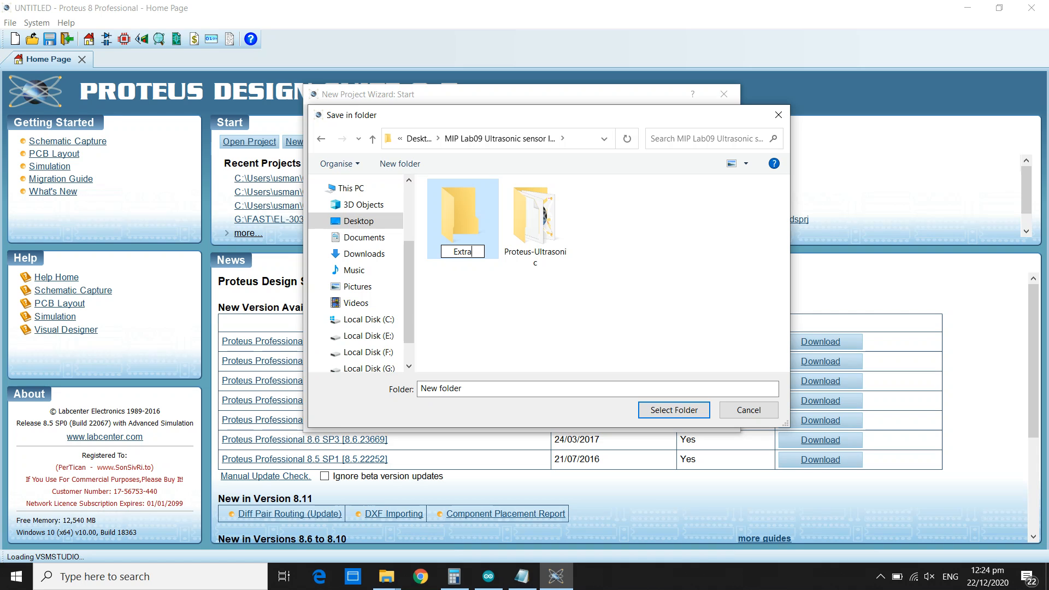
{"action": "key", "text": "Return"}
{"action": "key", "text": "Return"}
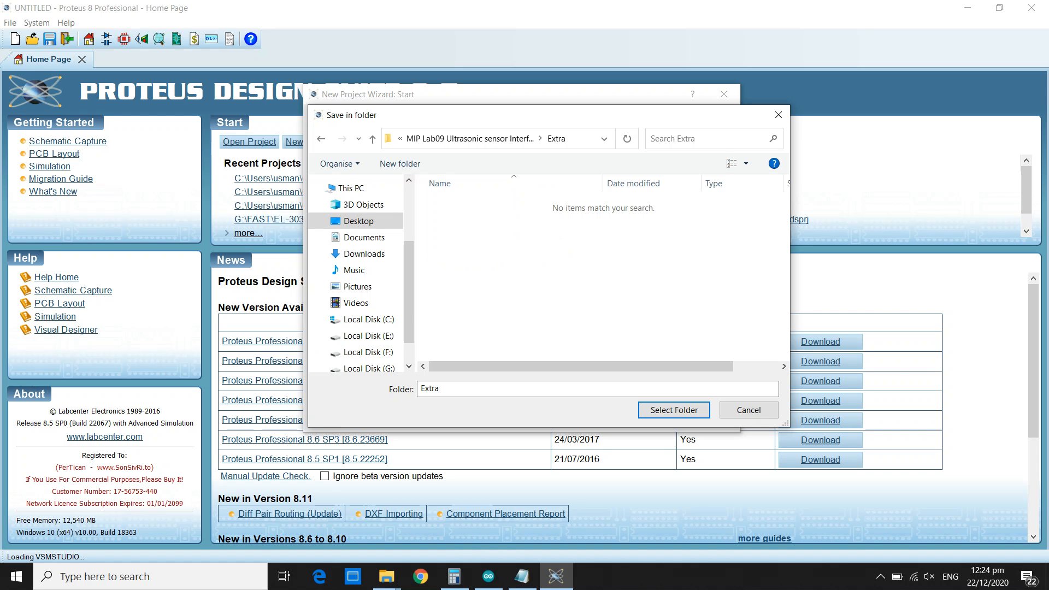
{"action": "key", "text": "Return"}
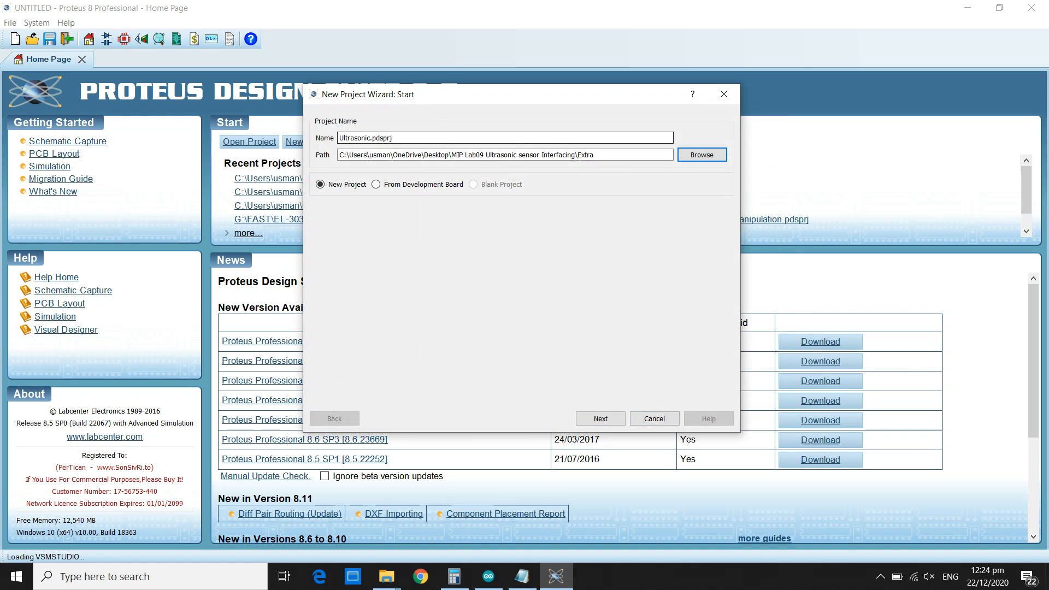
Create the project with the DEFAULT schematic template, no PCB layout and no firmware, and switch to component mode.
{"action": "left_click", "coordinate": [600, 419]}
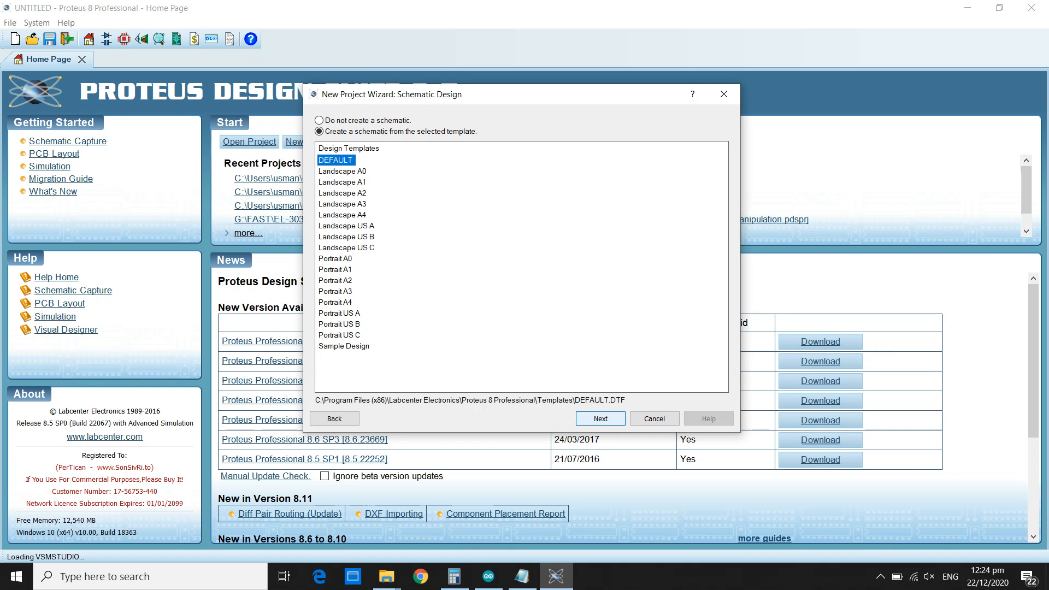
{"action": "left_click", "coordinate": [600, 419]}
{"action": "key", "text": "Return"}
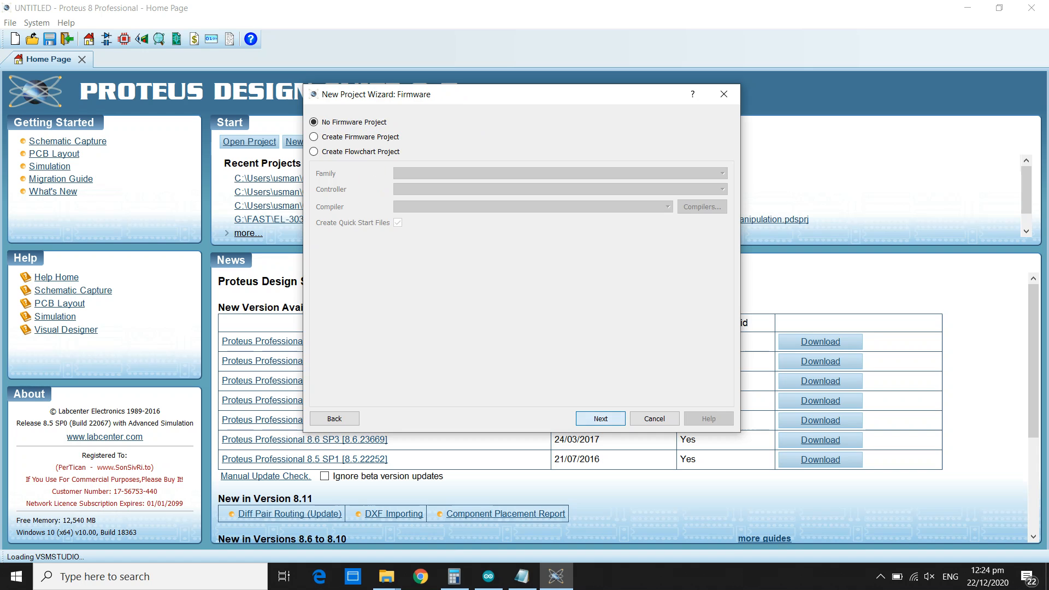
{"action": "key", "text": "Return"}
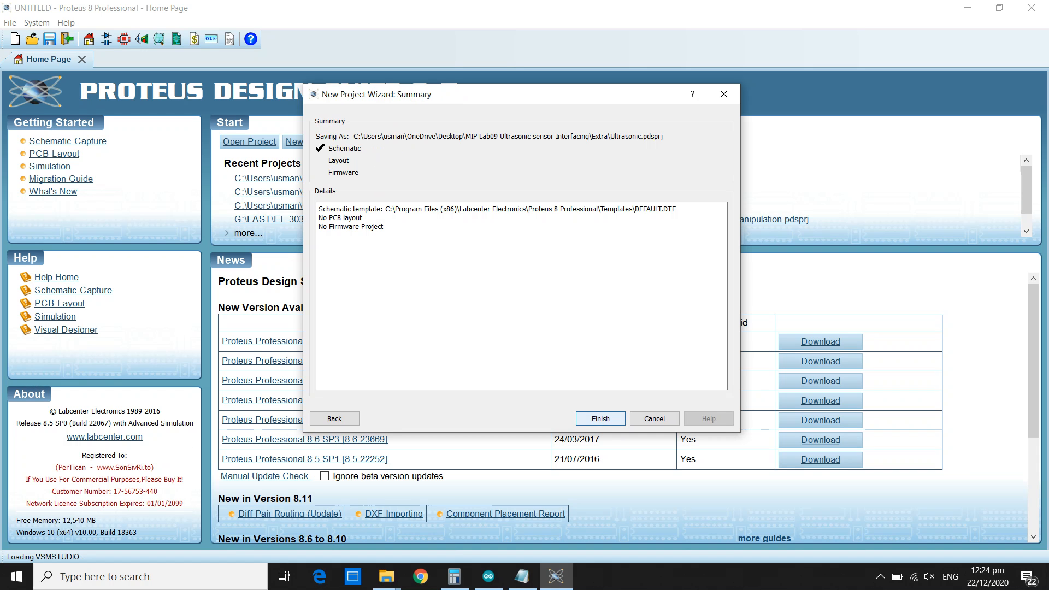
{"action": "key", "text": "Return"}
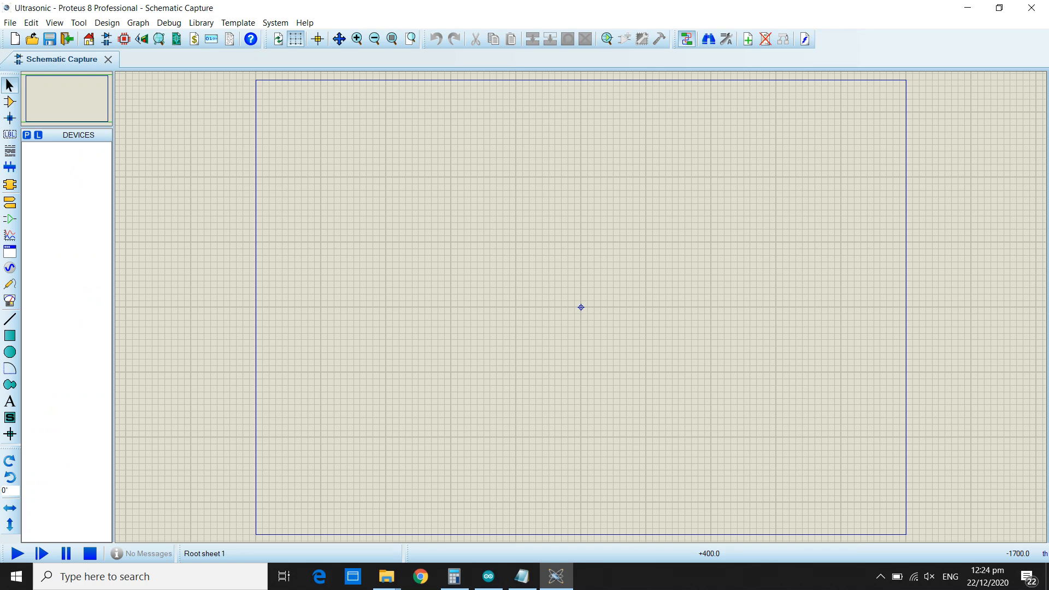
{"action": "left_click", "coordinate": [9, 102]}
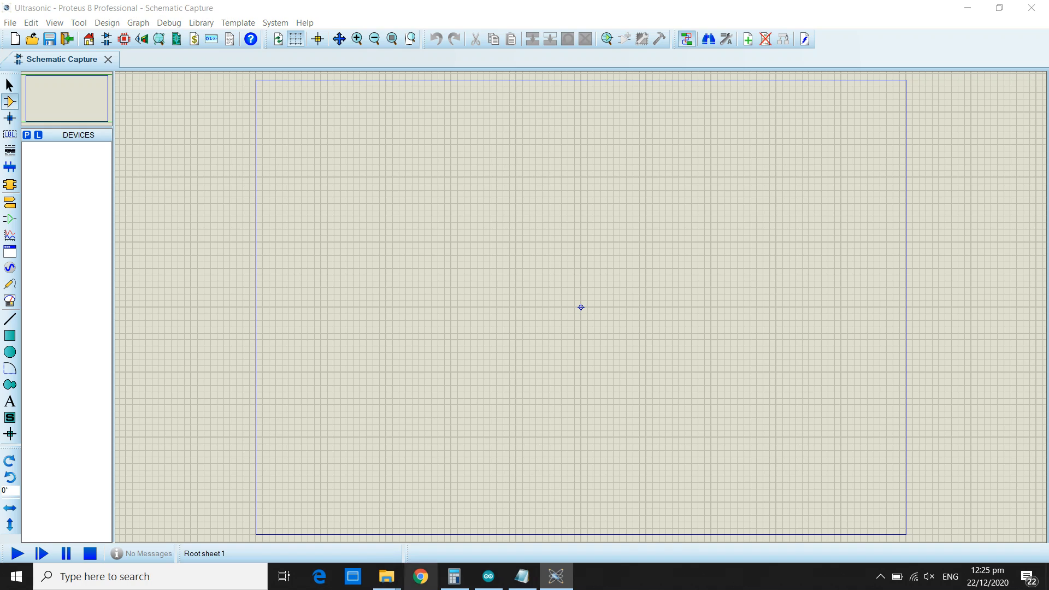
Switch to Chrome and search Google for "ultrasonic sensor arduino library".
{"action": "left_click", "coordinate": [421, 576]}
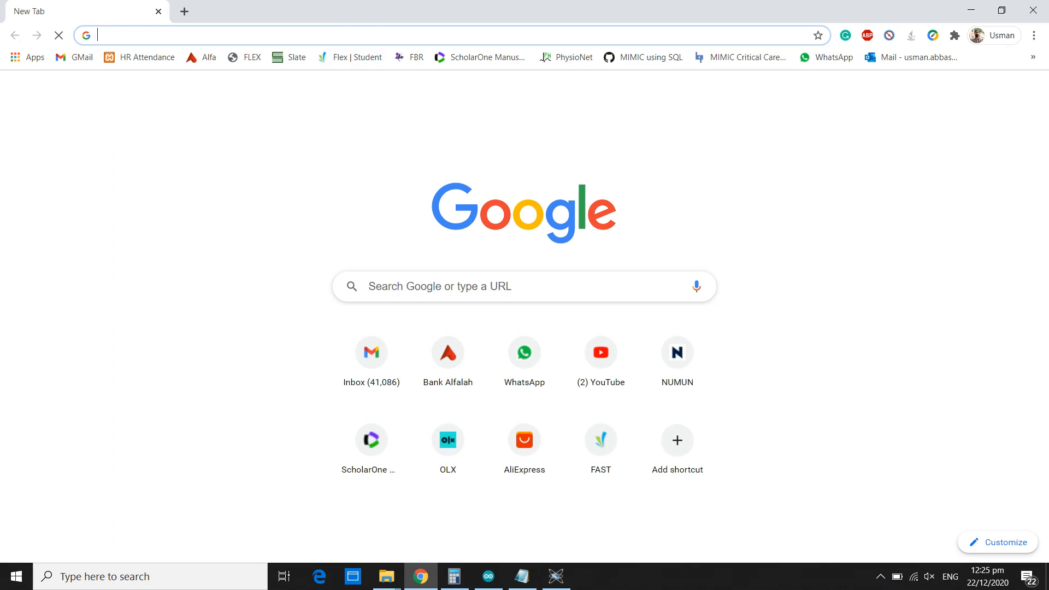
{"action": "type", "text": "ultr"}
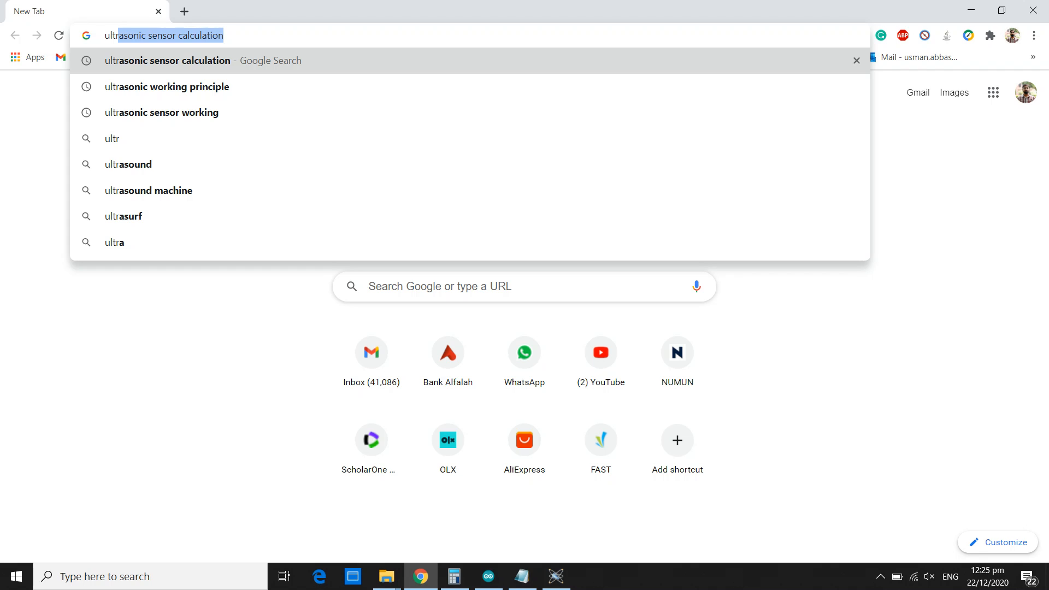
{"action": "type", "text": "asonic"}
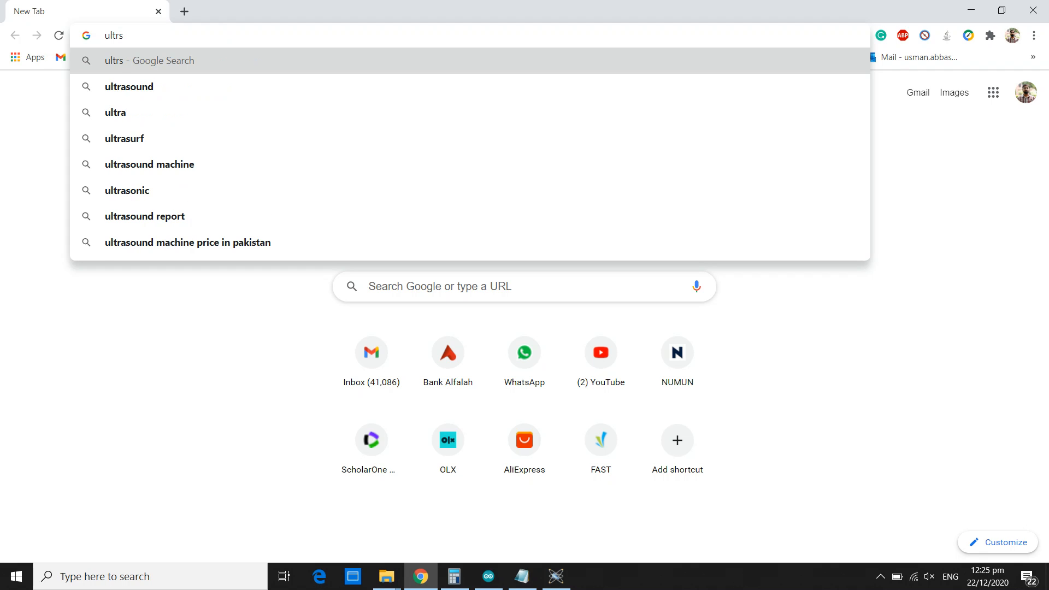
{"action": "type", "text": " sensor"}
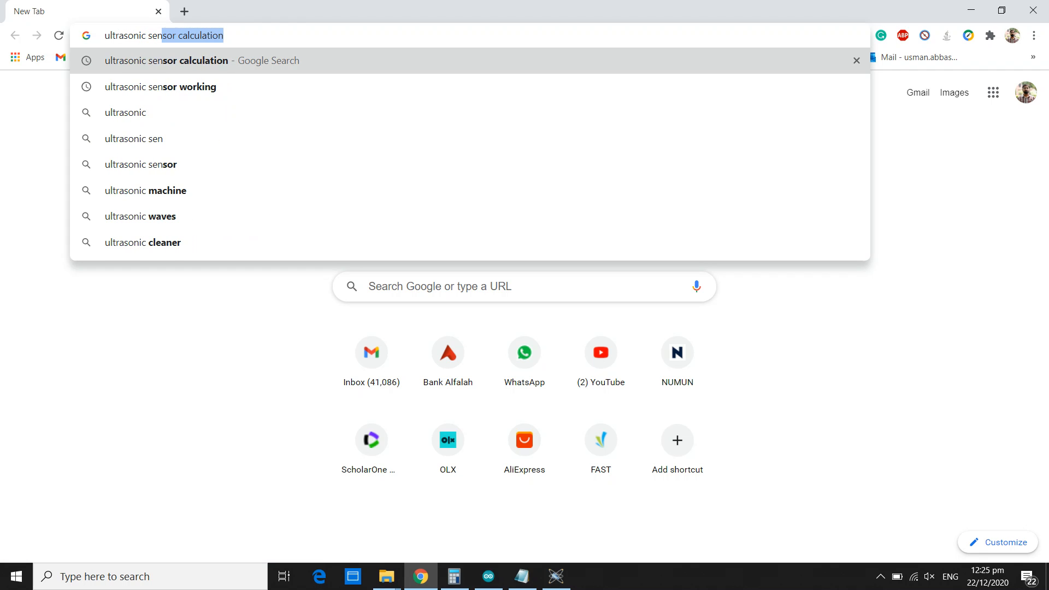
{"action": "key", "text": "BackSpace"}
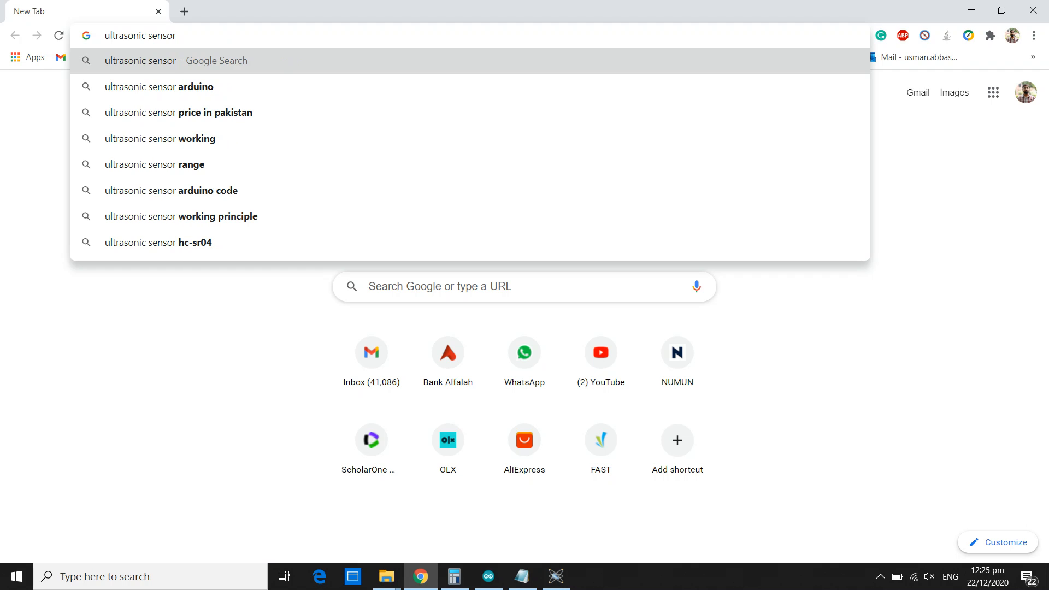
{"action": "type", "text": "ardui"}
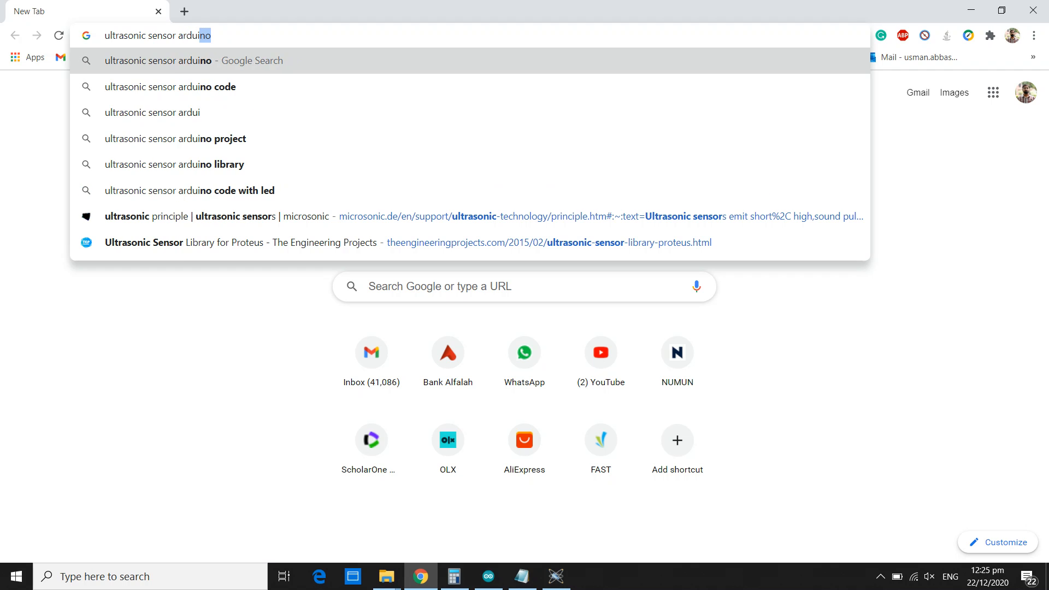
{"action": "type", "text": "no library"}
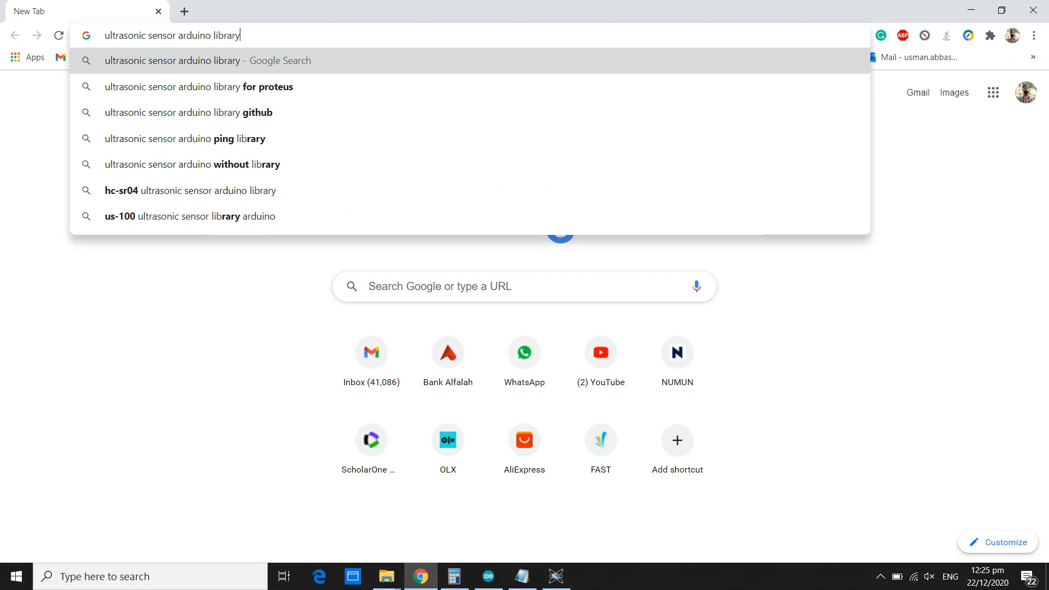
{"action": "key", "text": "Return"}
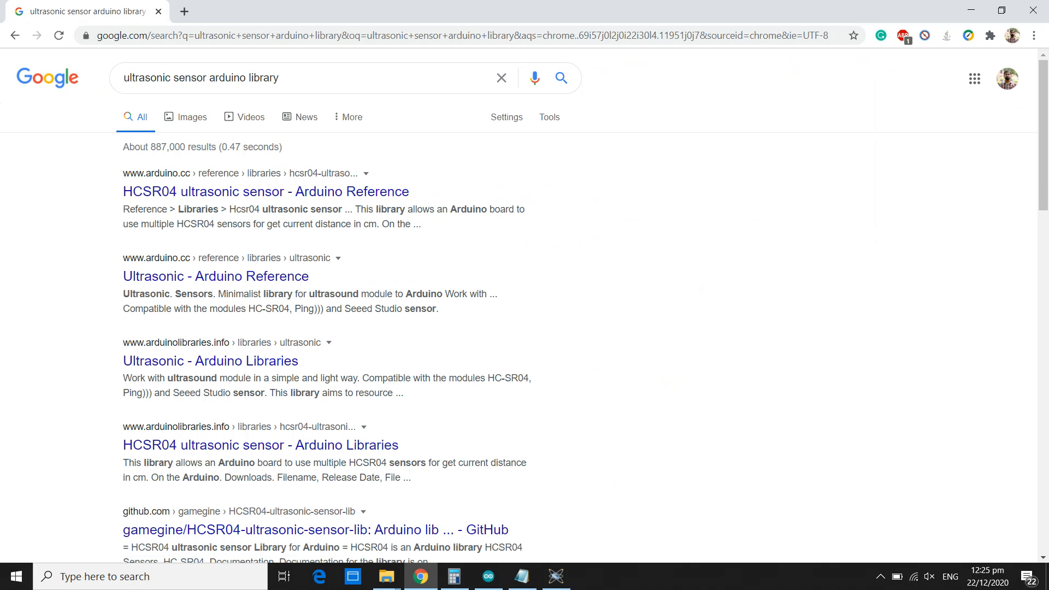
Refine the Google search to "ultrasonic sensor arduino library proteus".
{"action": "left_click", "coordinate": [284, 78]}
{"action": "type", "text": "prtoe"}
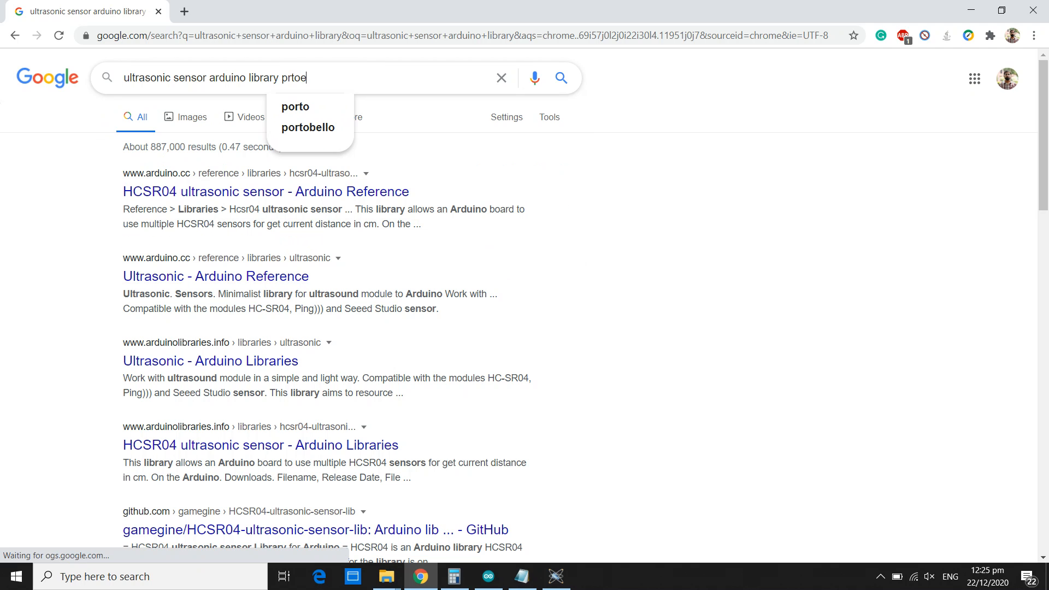
{"action": "key", "text": "BackSpace"}
{"action": "key", "text": "BackSpace"}
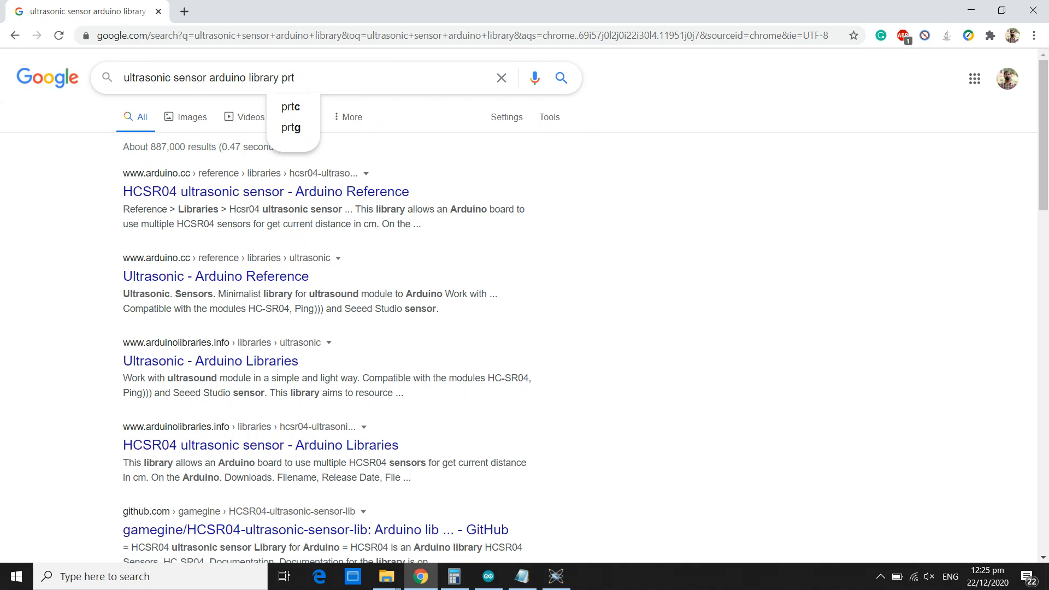
{"action": "key", "text": "BackSpace"}
{"action": "type", "text": "oteus"}
{"action": "key", "text": "Return"}
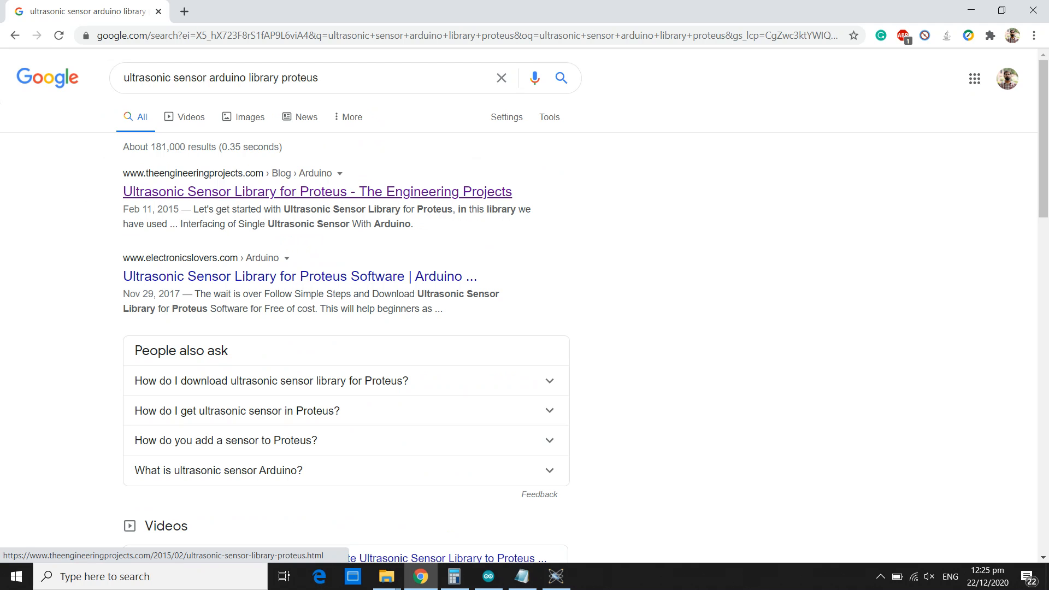
Open The Engineering Projects article on the Ultrasonic Sensor Library for Proteus and go to its library download page.
{"action": "left_click", "coordinate": [317, 192]}
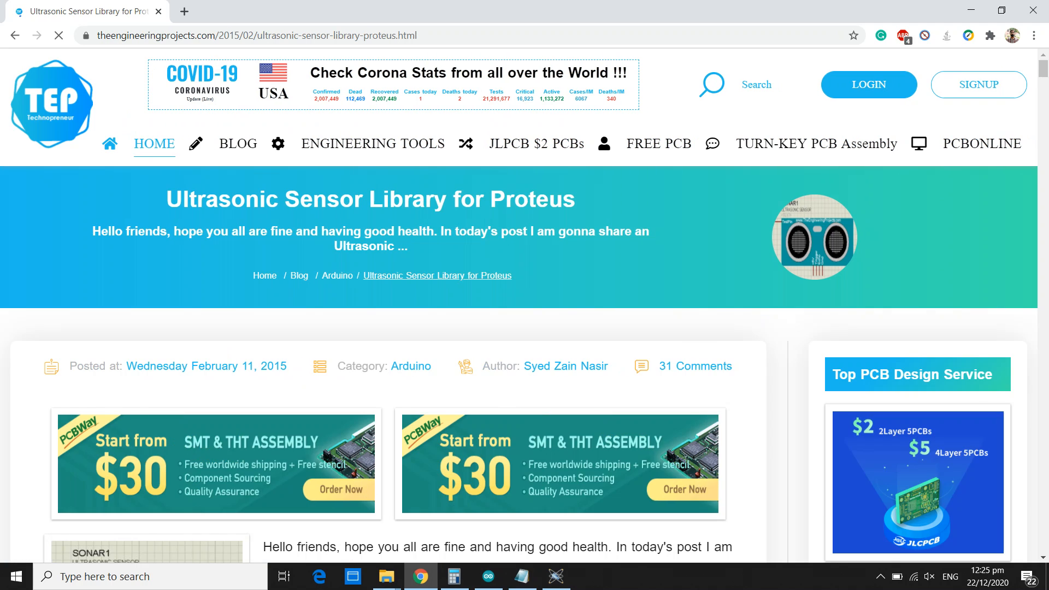
{"action": "scroll", "coordinate": [383, 355], "scroll_direction": "down", "scroll_amount": 10}
{"action": "scroll", "coordinate": [382, 355], "scroll_direction": "down", "scroll_amount": 20}
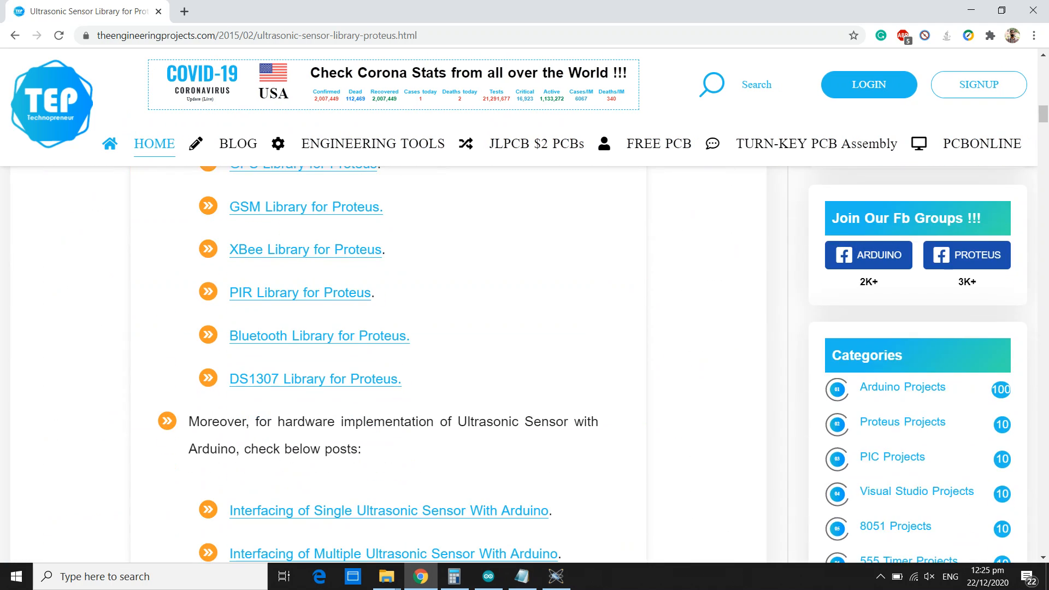
{"action": "scroll", "coordinate": [388, 328], "scroll_direction": "down", "scroll_amount": 4}
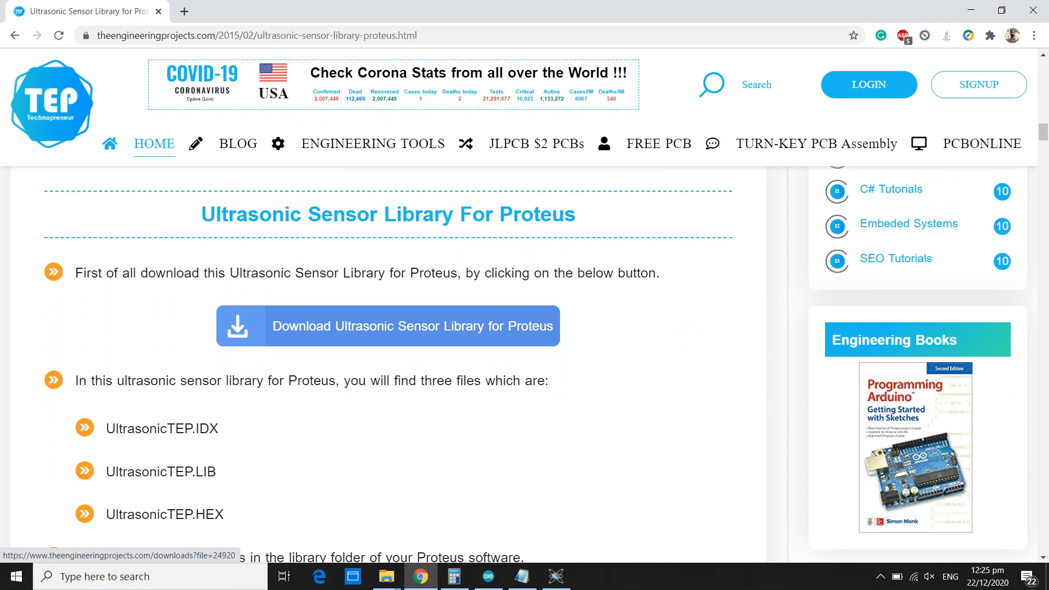
{"action": "left_click", "coordinate": [387, 326]}
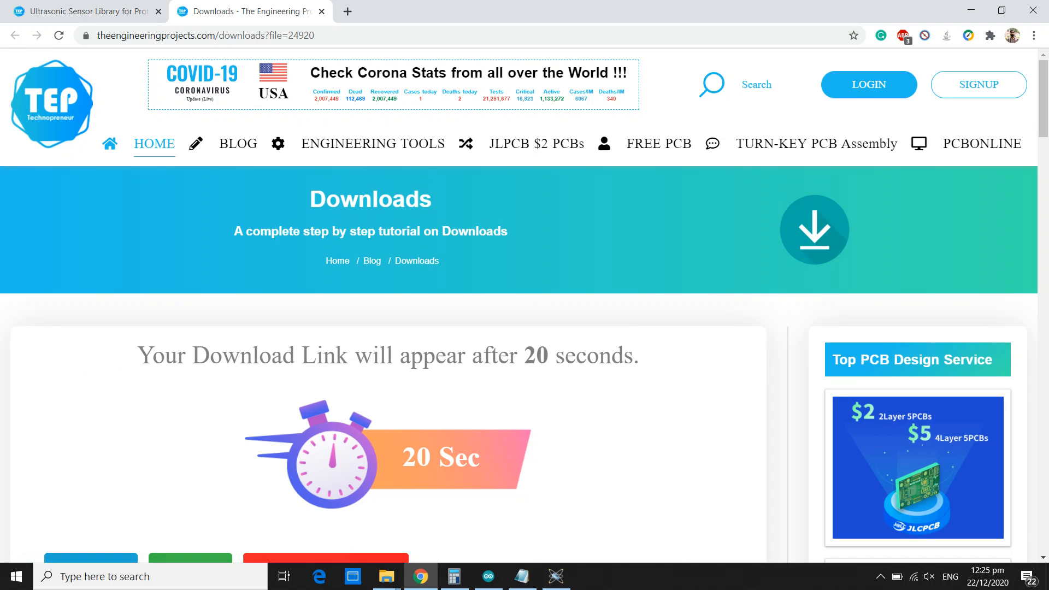
Check the download countdown and review the library files listed in the Ultrasonic Sensor Library article.
{"action": "scroll", "coordinate": [975, 538], "scroll_direction": "down", "scroll_amount": 3}
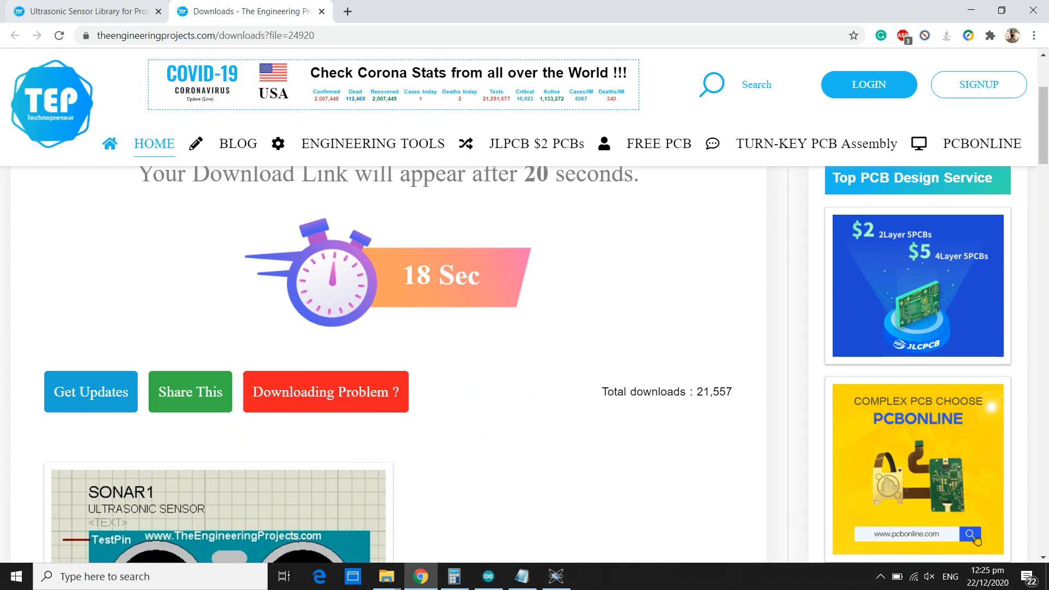
{"action": "left_click", "coordinate": [88, 11]}
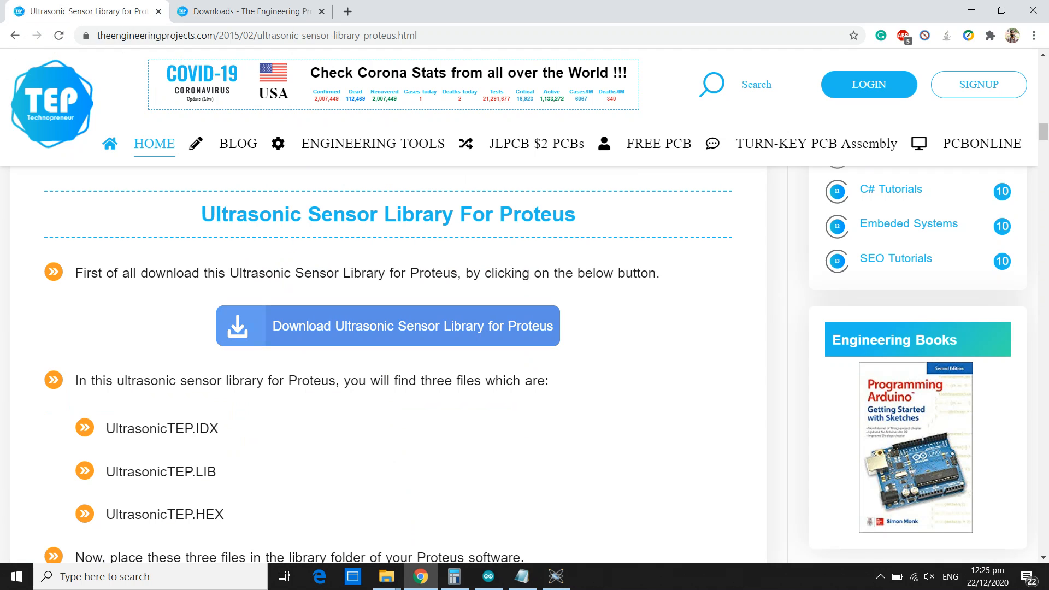
{"action": "left_click", "coordinate": [970, 9]}
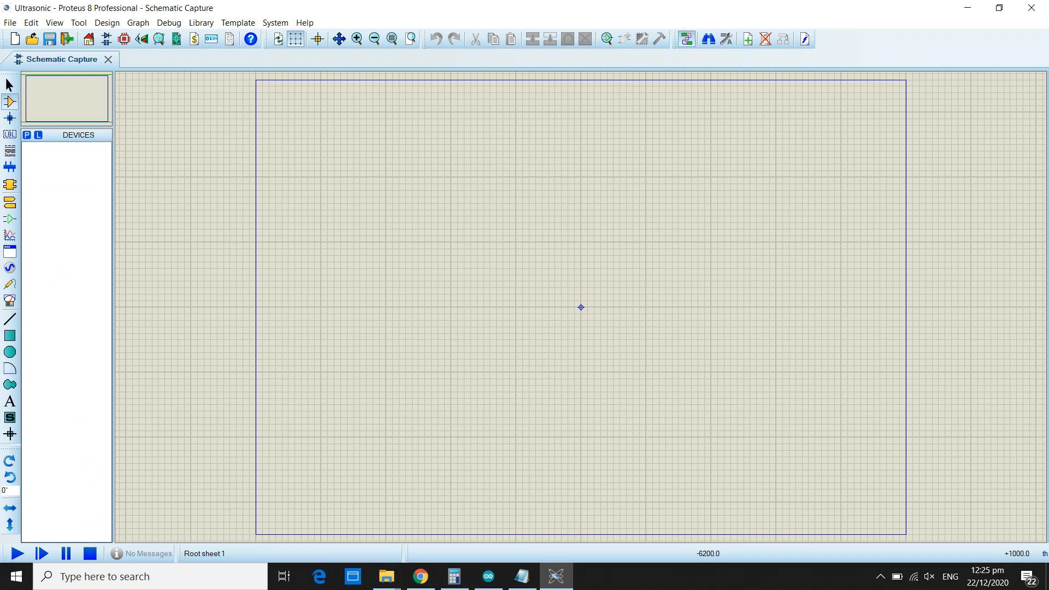
Switch to File Explorer and open the ProgramData folder on Local Disk (C:).
{"action": "mouse_move", "coordinate": [386, 575]}
{"action": "left_click", "coordinate": [407, 514]}
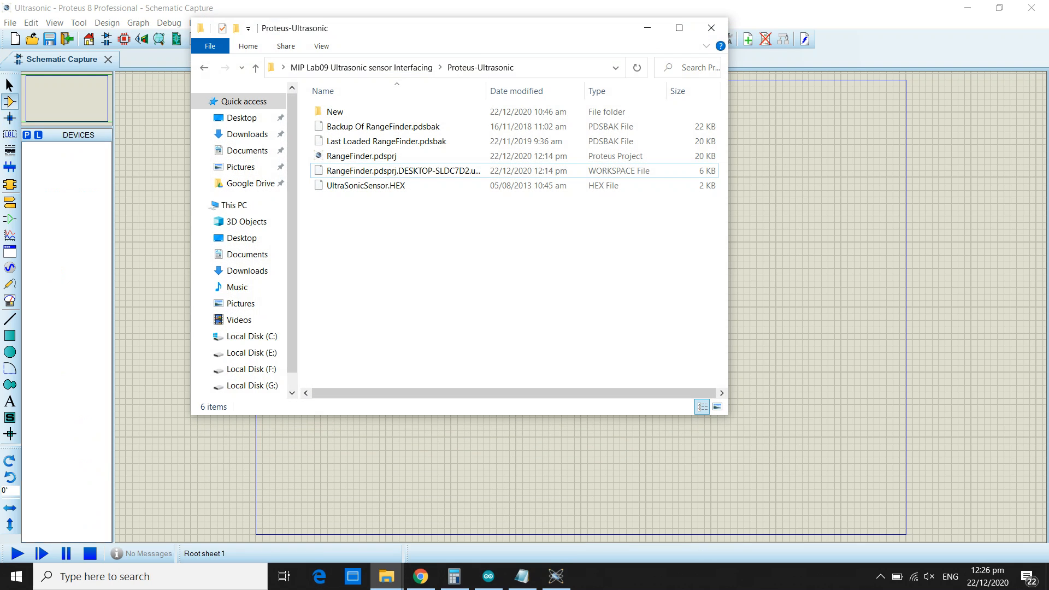
{"action": "left_click", "coordinate": [251, 336]}
{"action": "left_click", "coordinate": [370, 156]}
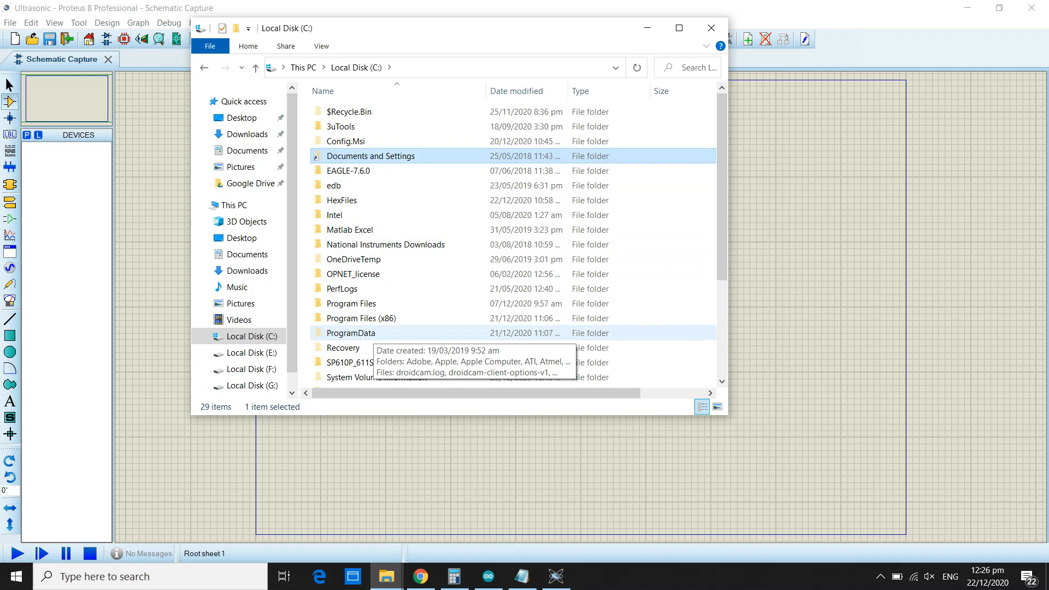
{"action": "double_click", "coordinate": [361, 333]}
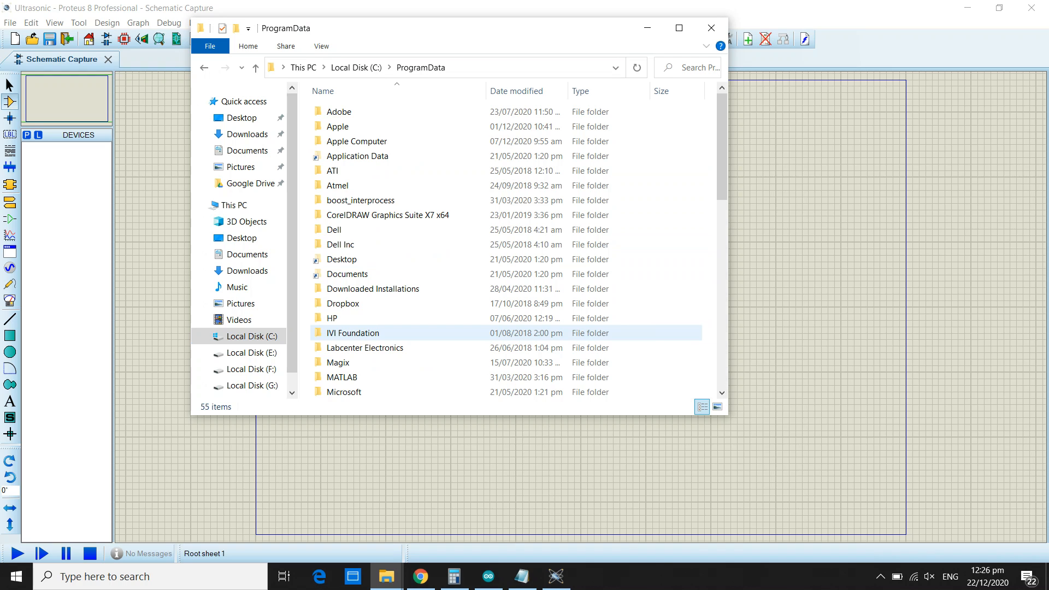
{"action": "left_click", "coordinate": [357, 68]}
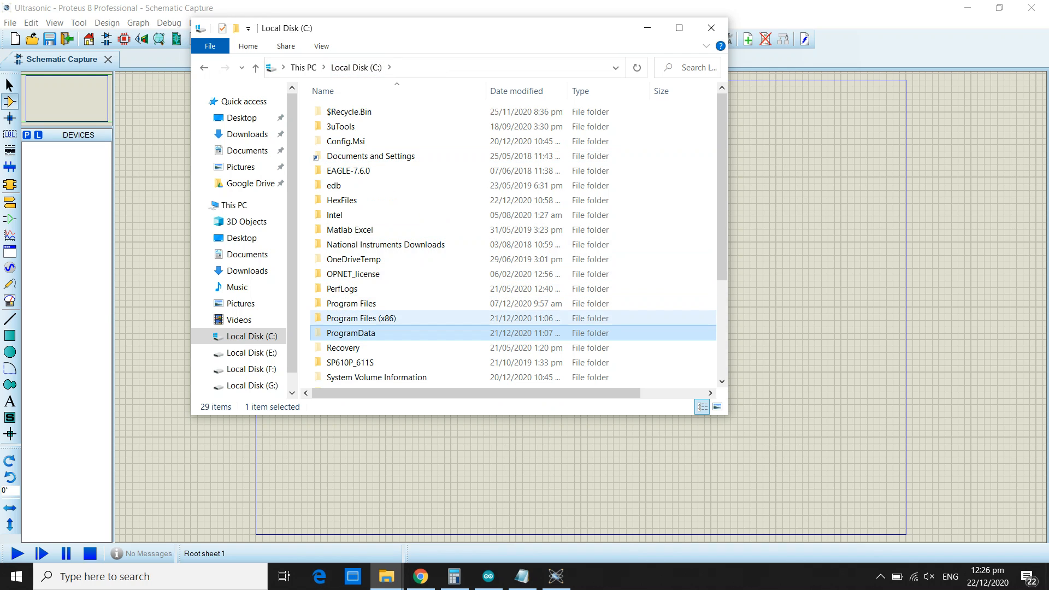
{"action": "double_click", "coordinate": [362, 332]}
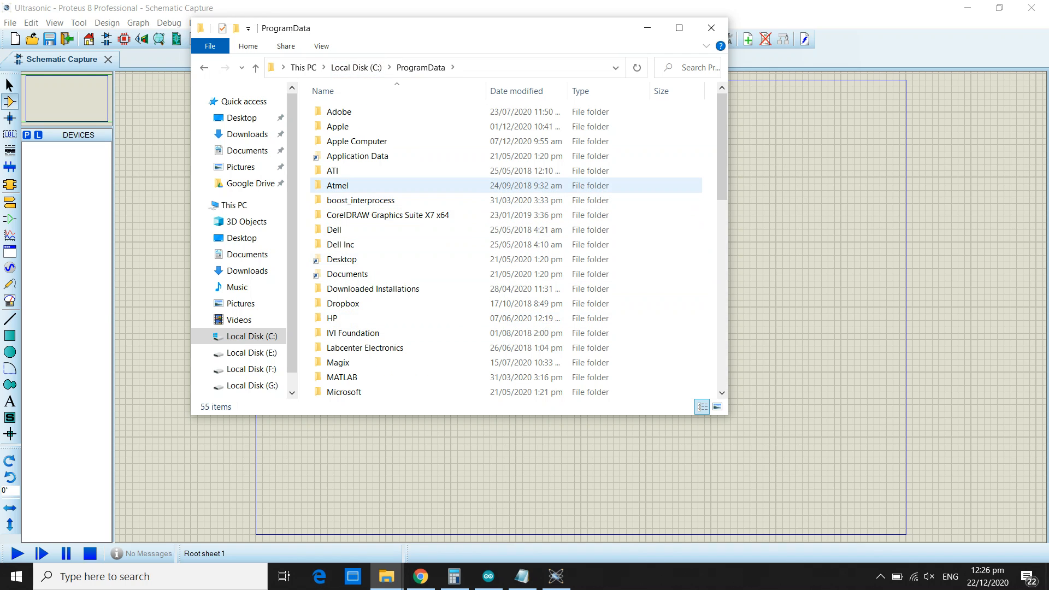
Look at the LIBRARY folder under Labcenter Electronics\Proteus 8 Professional, then return to the schematic.
{"action": "left_click", "coordinate": [349, 185]}
{"action": "key", "text": "l"}
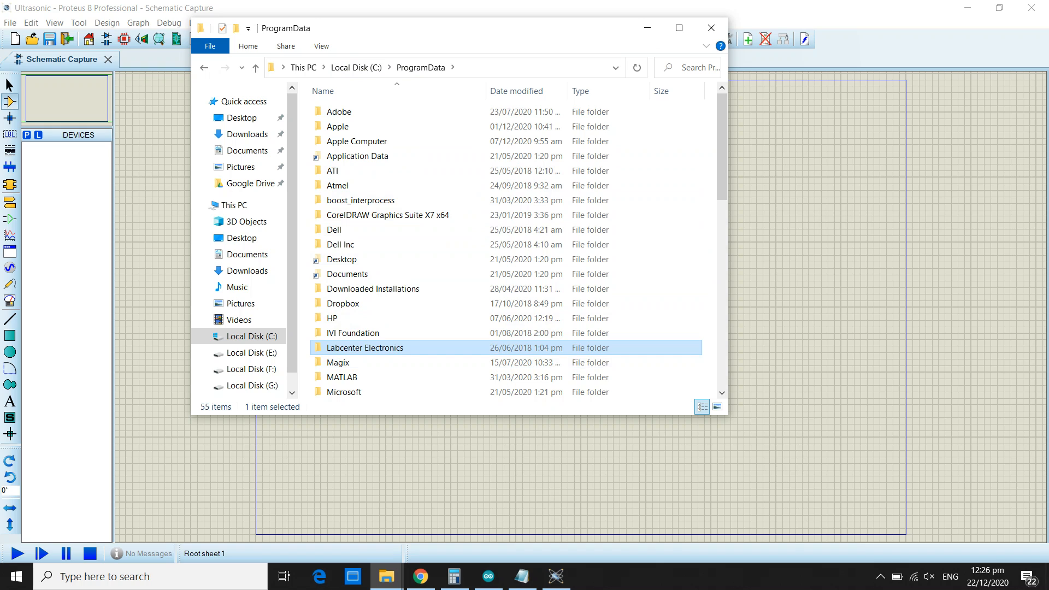
{"action": "double_click", "coordinate": [365, 348]}
{"action": "double_click", "coordinate": [367, 112]}
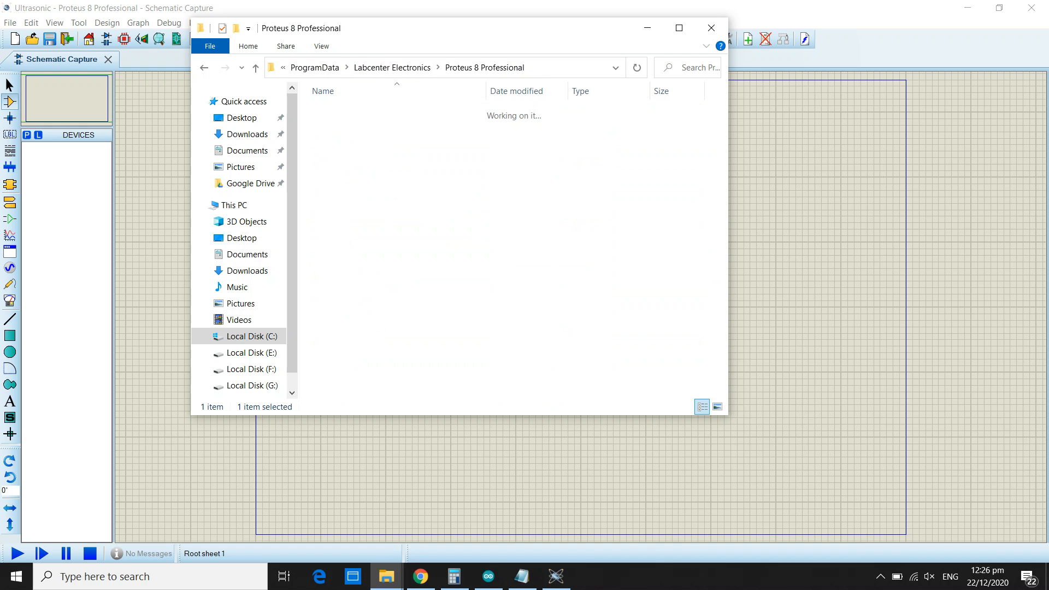
{"action": "double_click", "coordinate": [453, 111]}
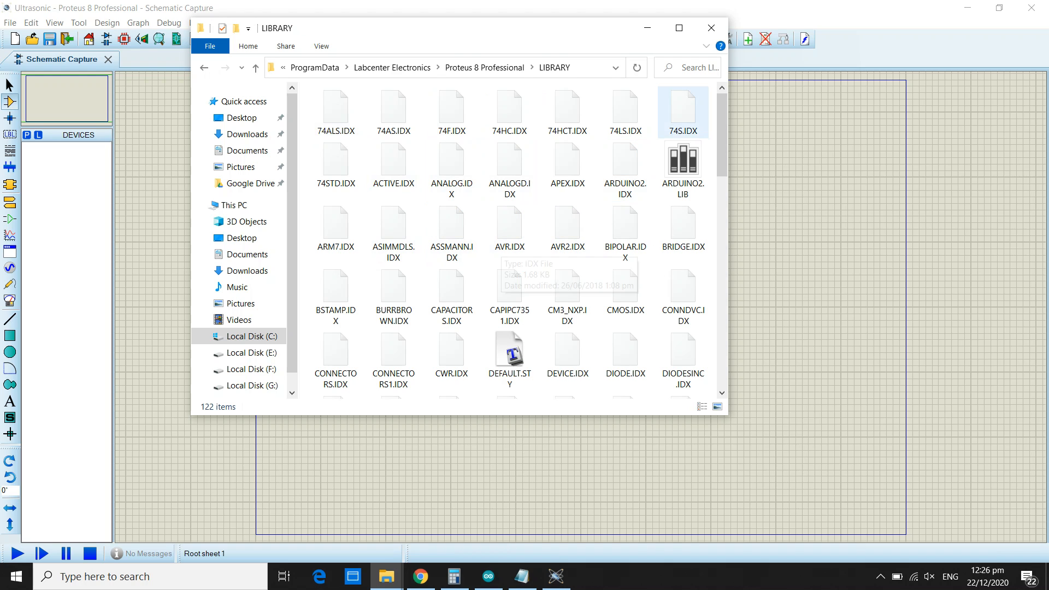
{"action": "left_click", "coordinate": [648, 28]}
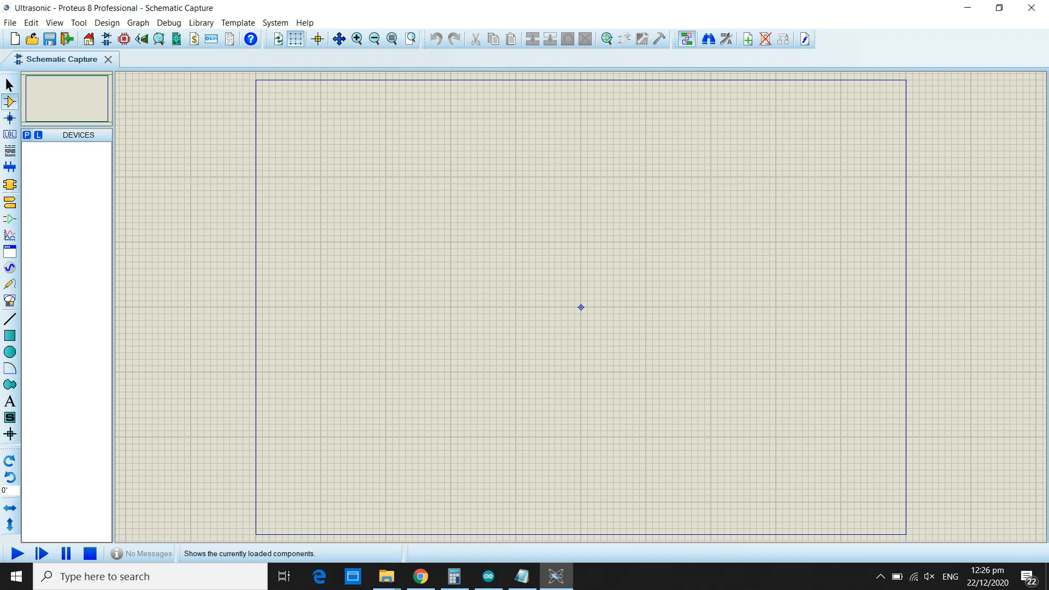
Search the device library for "ultrasonic", pick ULTRASONIC V2.0 B from ARDUINO2 and place it on the schematic sheet.
{"action": "left_click", "coordinate": [27, 135]}
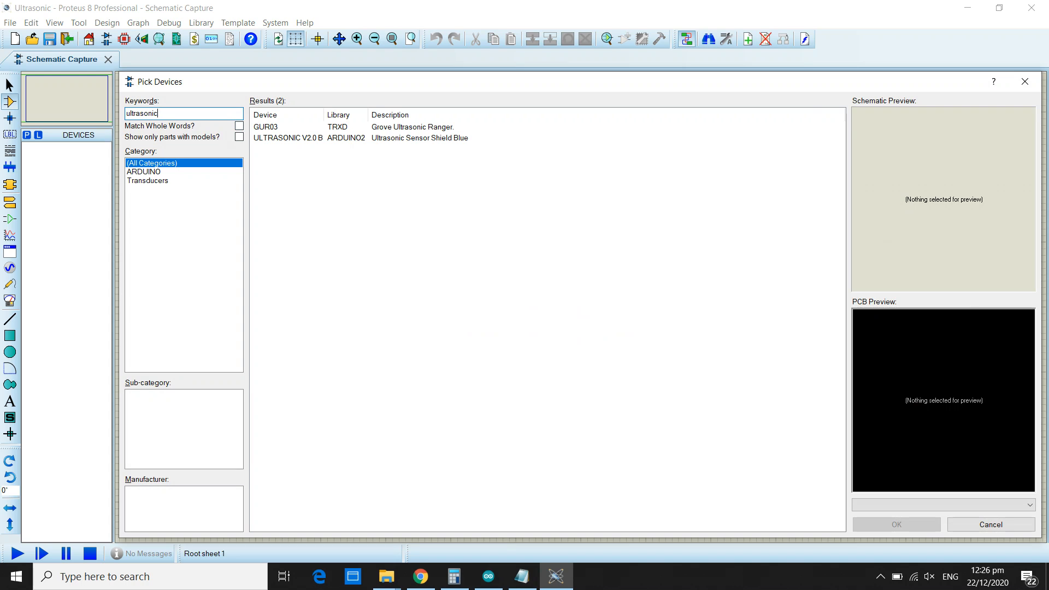
{"action": "left_click", "coordinate": [302, 138]}
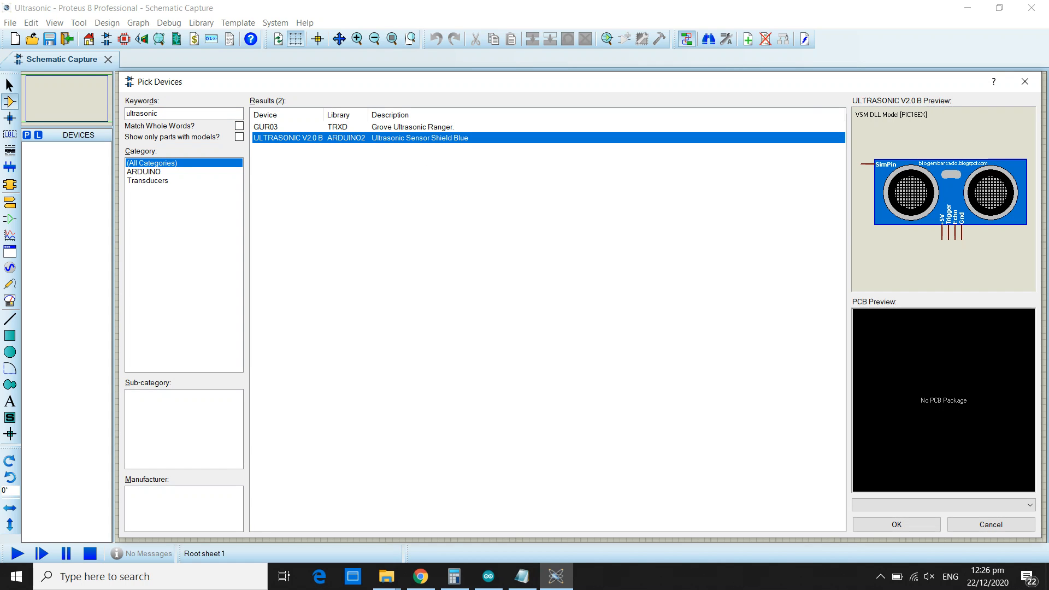
{"action": "left_click", "coordinate": [896, 524]}
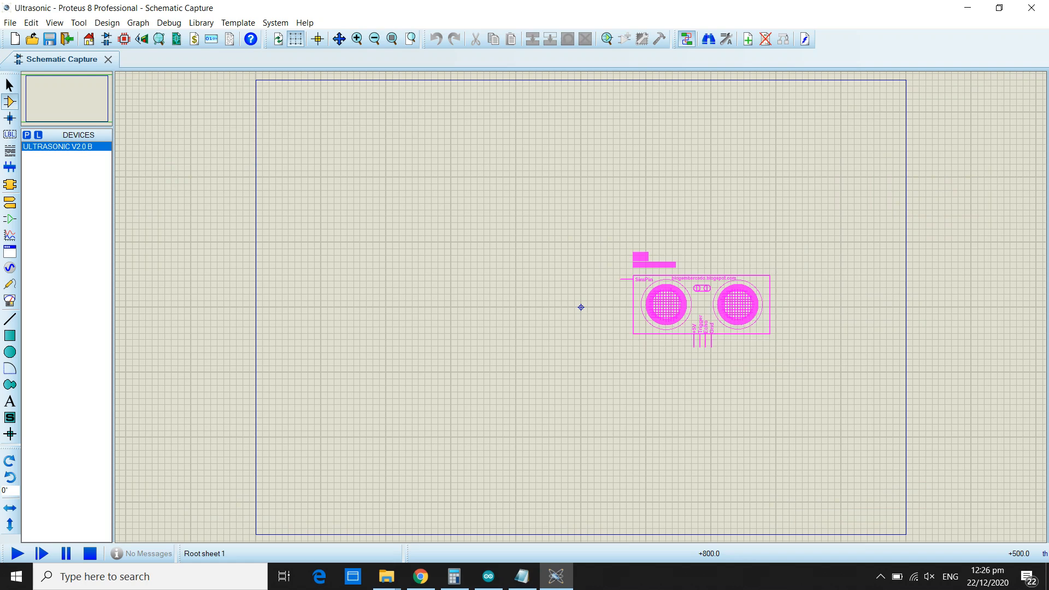
{"action": "left_click", "coordinate": [580, 306]}
{"action": "scroll", "coordinate": [581, 304], "scroll_direction": "up", "scroll_amount": 2}
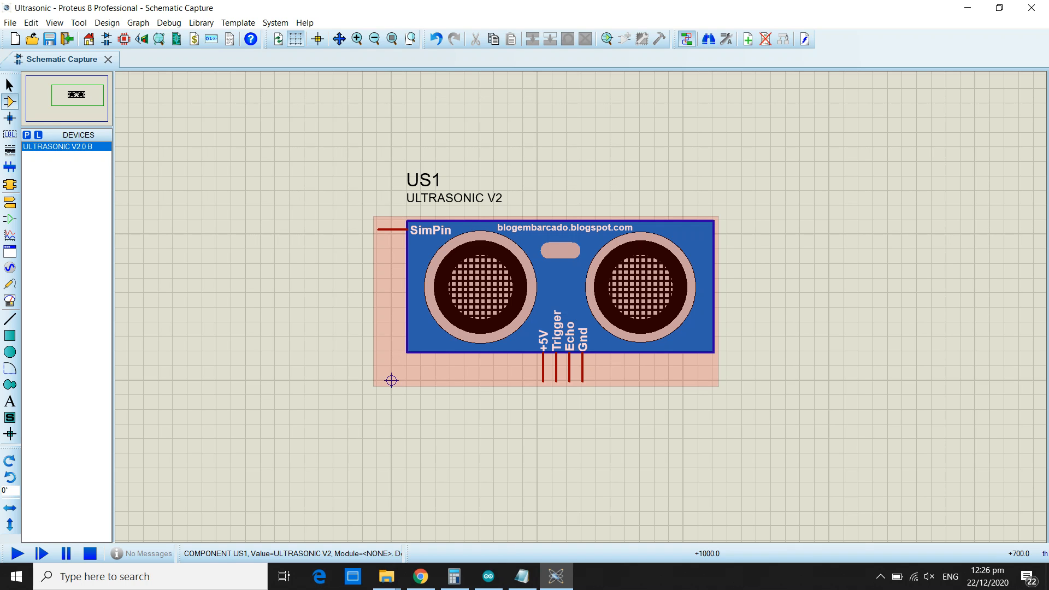
Switch to Chrome and download Ultrasonic Sensor Library for Proteus.rar into the Extra folder.
{"action": "mouse_move", "coordinate": [420, 576]}
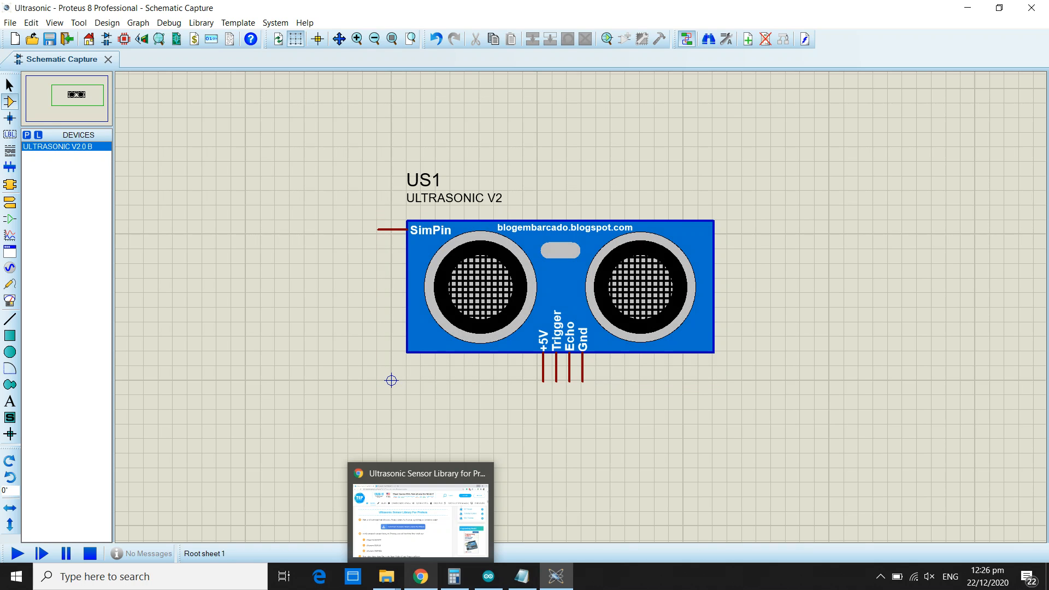
{"action": "left_click", "coordinate": [420, 516]}
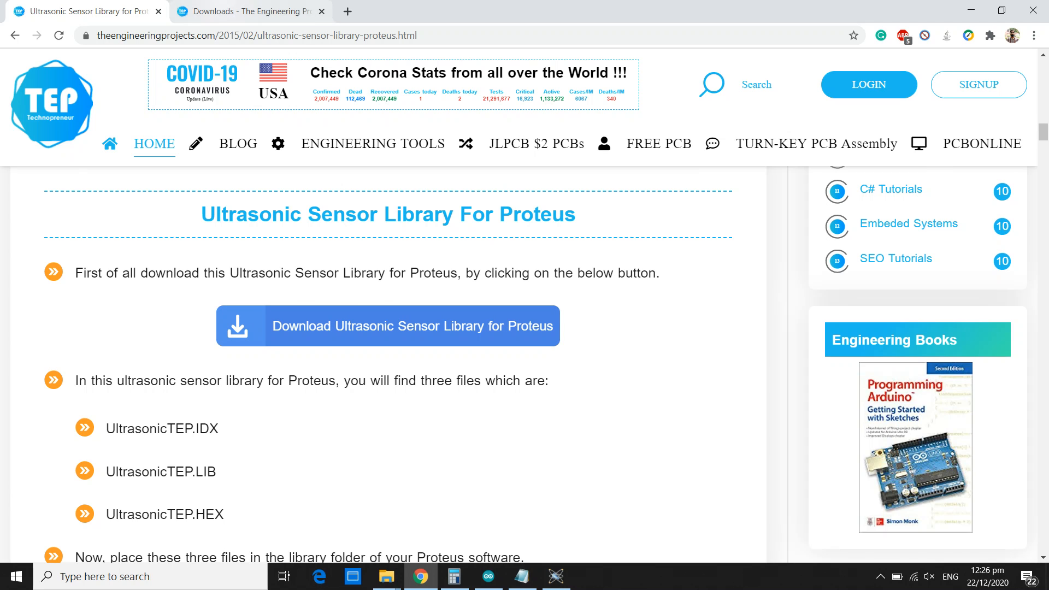
{"action": "left_click", "coordinate": [251, 11]}
{"action": "left_click", "coordinate": [402, 266]}
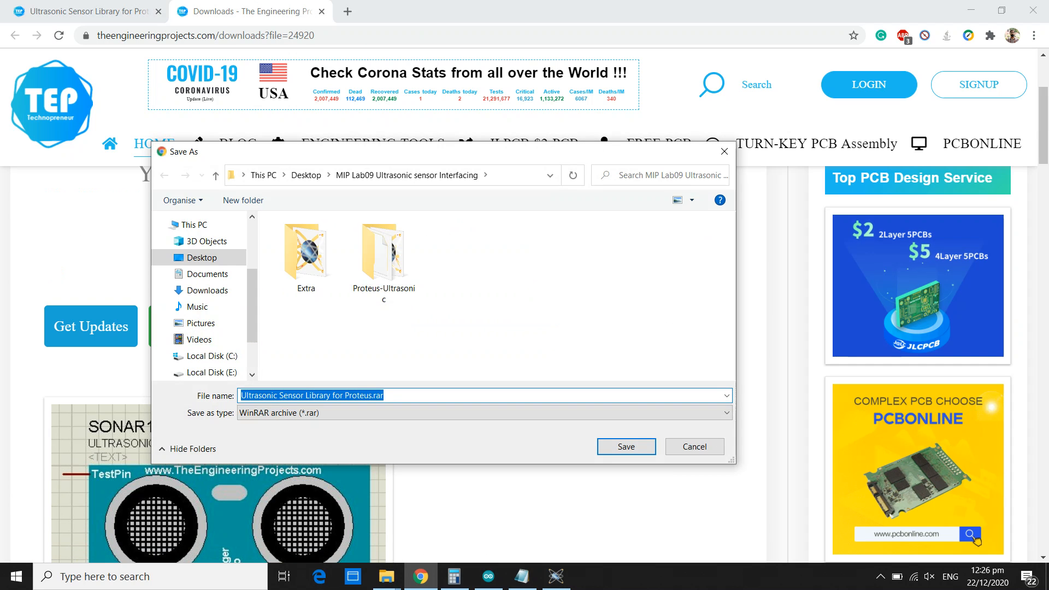
{"action": "double_click", "coordinate": [306, 255]}
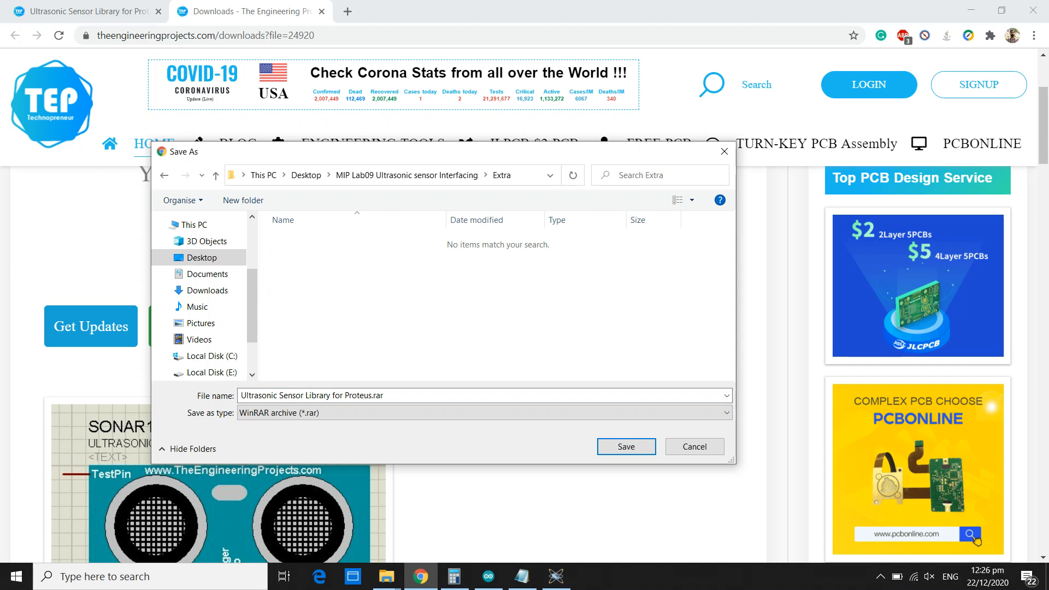
{"action": "left_click", "coordinate": [626, 446]}
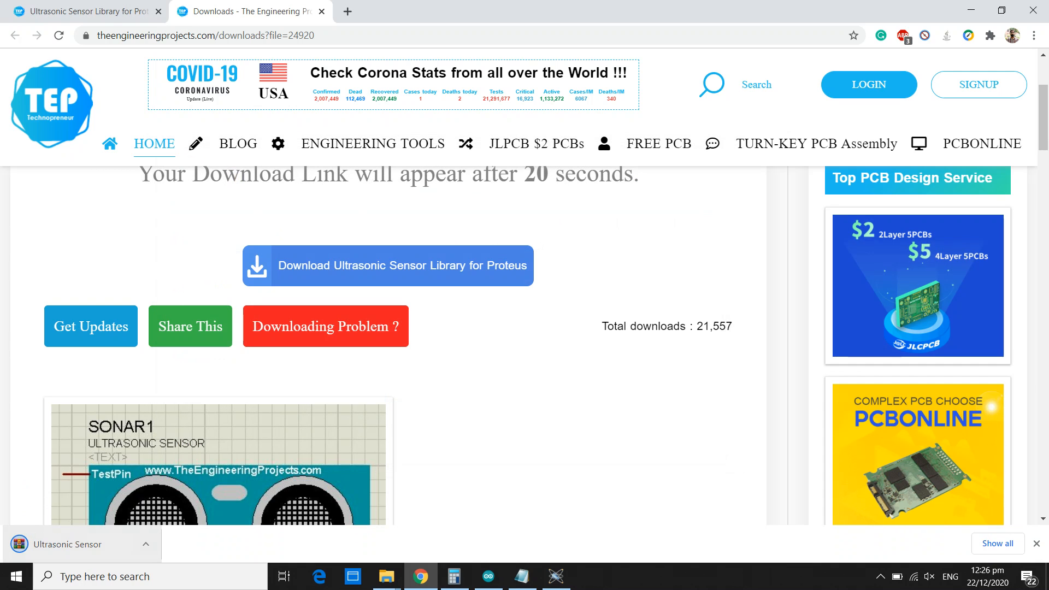
Show the downloaded archive in File Explorer and extract it to a folder named Ultrasonic Sensor Library for Proteus.
{"action": "left_click", "coordinate": [145, 544]}
{"action": "left_click", "coordinate": [164, 497]}
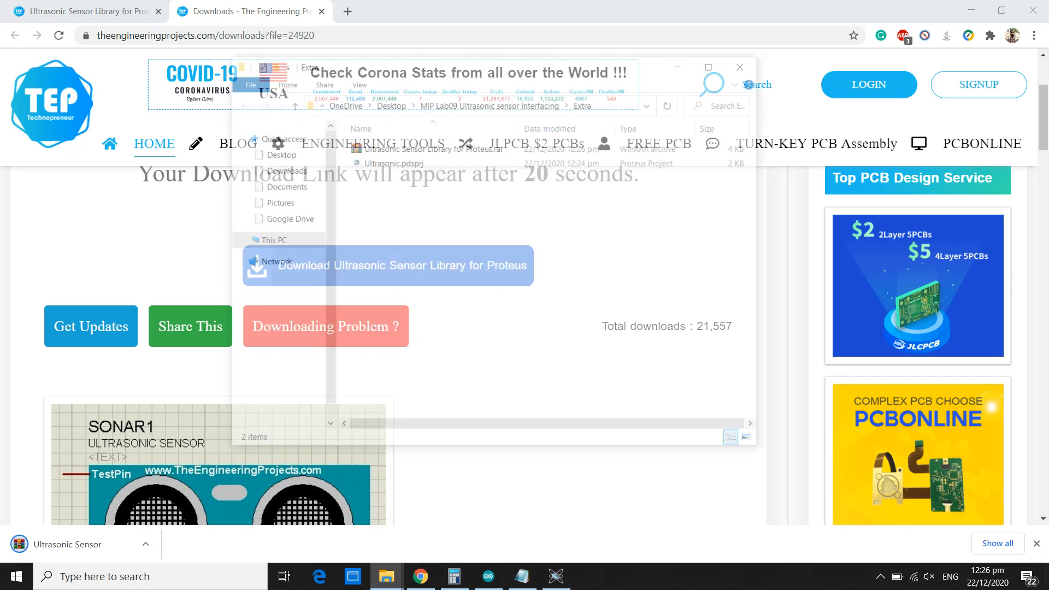
{"action": "left_click", "coordinate": [557, 576]}
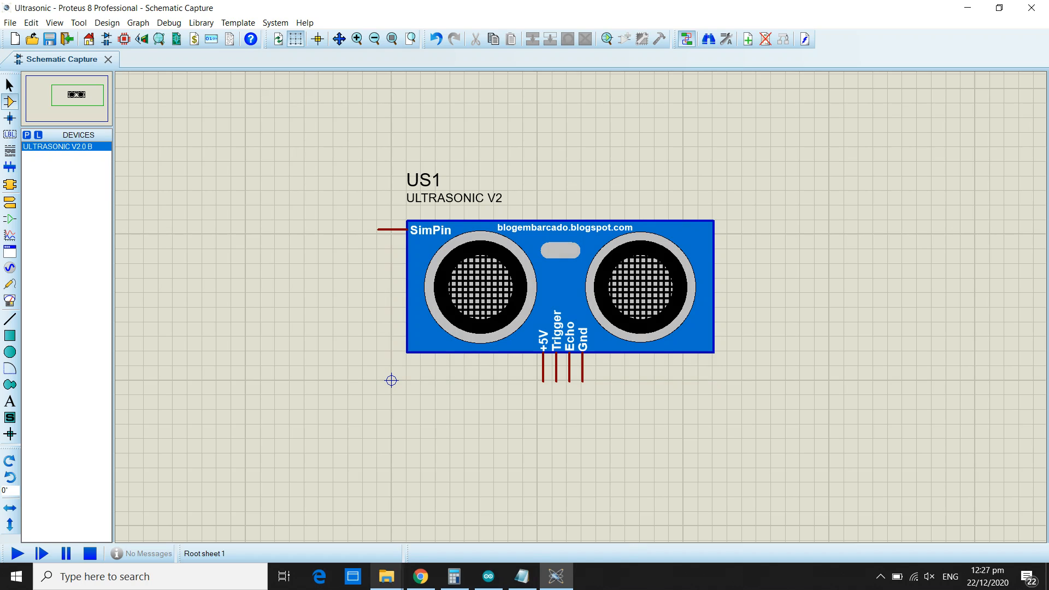
{"action": "left_click", "coordinate": [387, 577]}
{"action": "left_click", "coordinate": [571, 519]}
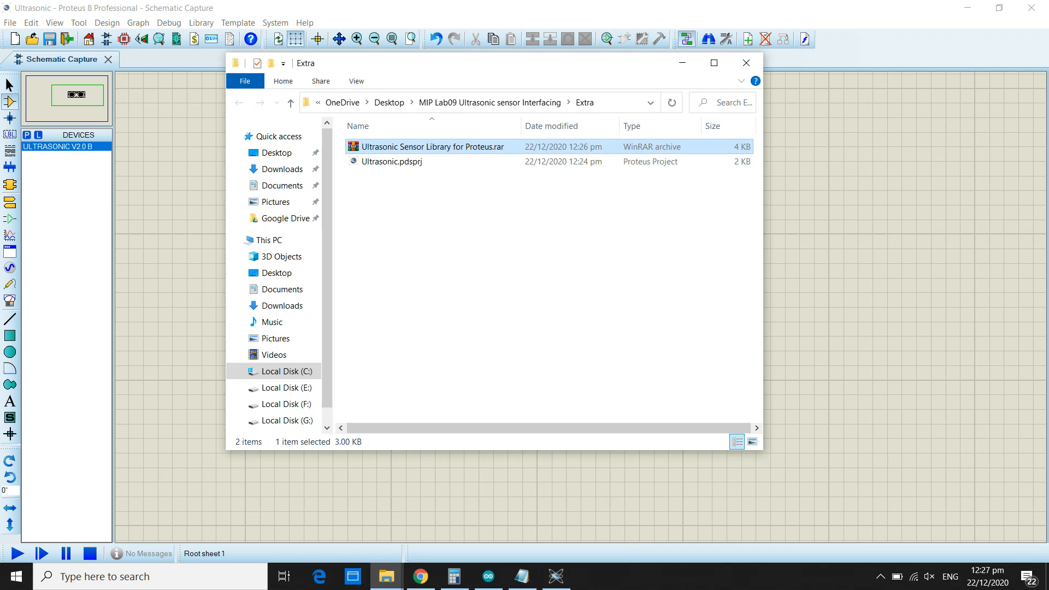
{"action": "right_click", "coordinate": [397, 146]}
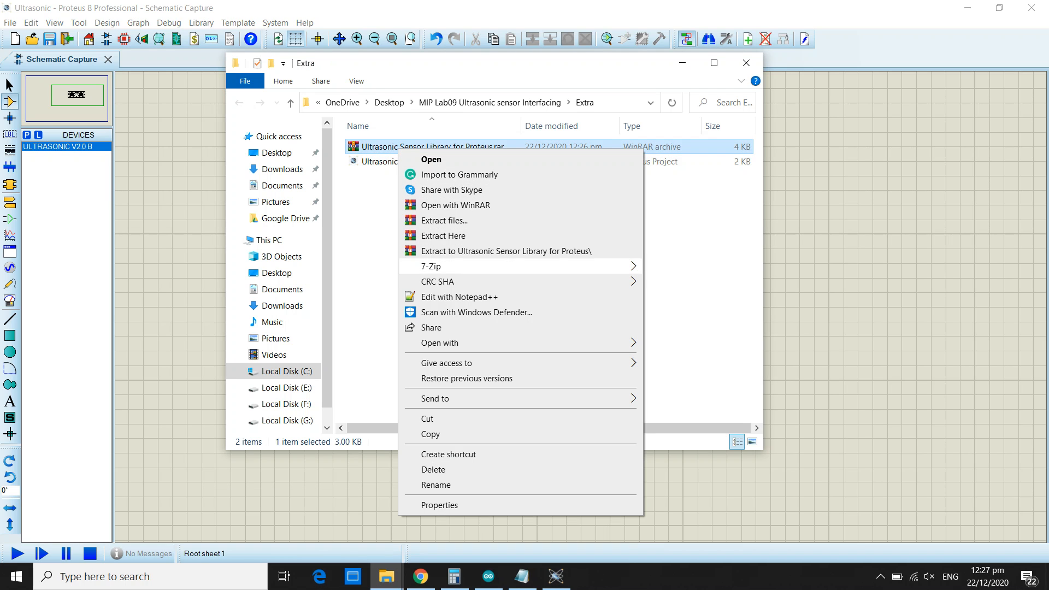
{"action": "mouse_move", "coordinate": [492, 267]}
{"action": "left_click", "coordinate": [716, 329]}
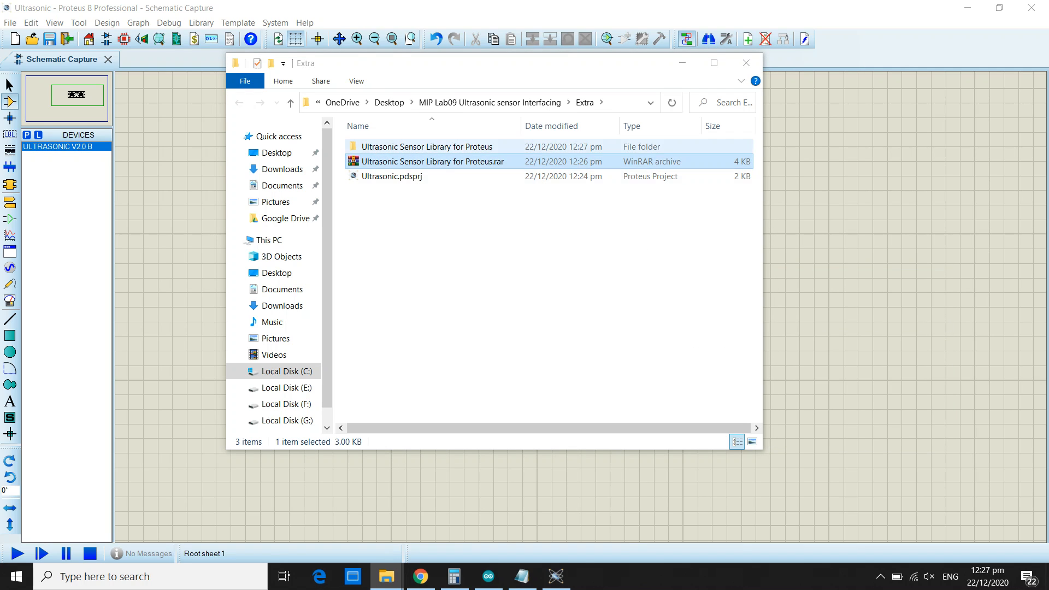
Open the extracted Ultrasonic Sensor Library for Proteus folder and examine its IDX, LIB and HEX files.
{"action": "double_click", "coordinate": [427, 146]}
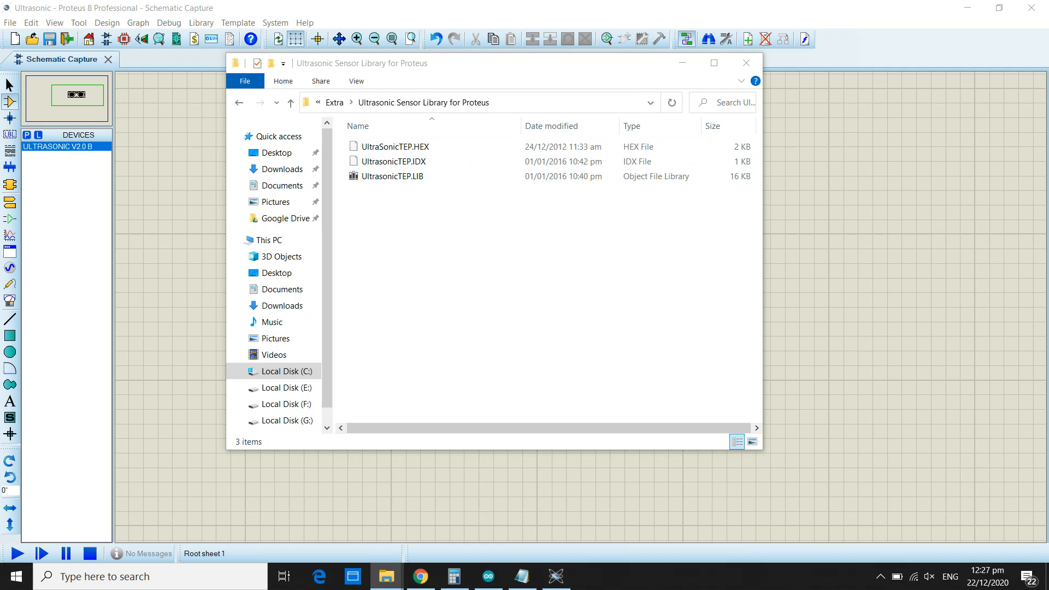
{"action": "left_click_drag", "start_coordinate": [411, 194], "coordinate": [376, 159]}
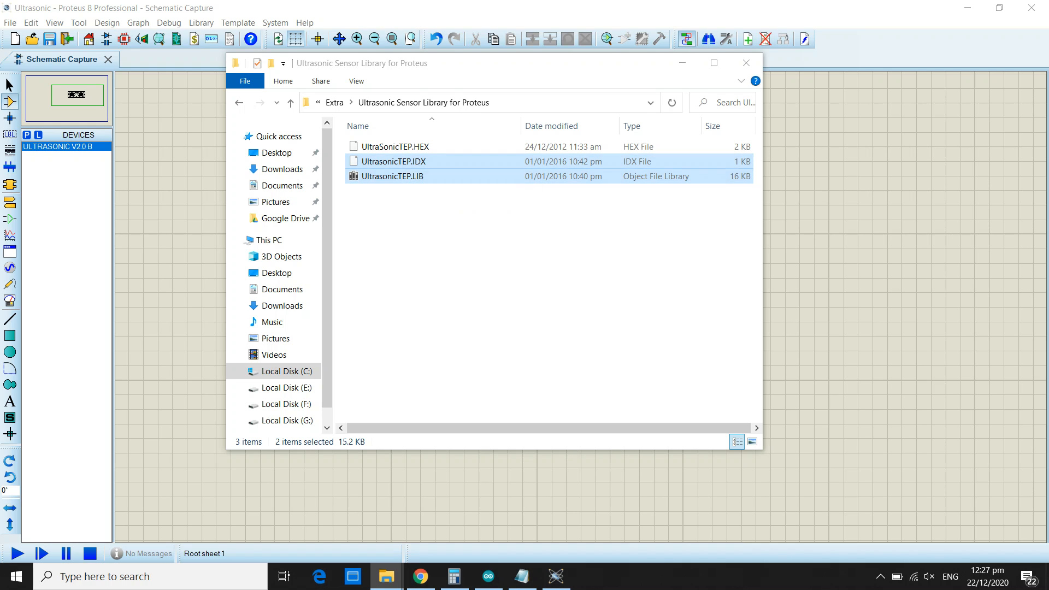
{"action": "left_click", "coordinate": [396, 147]}
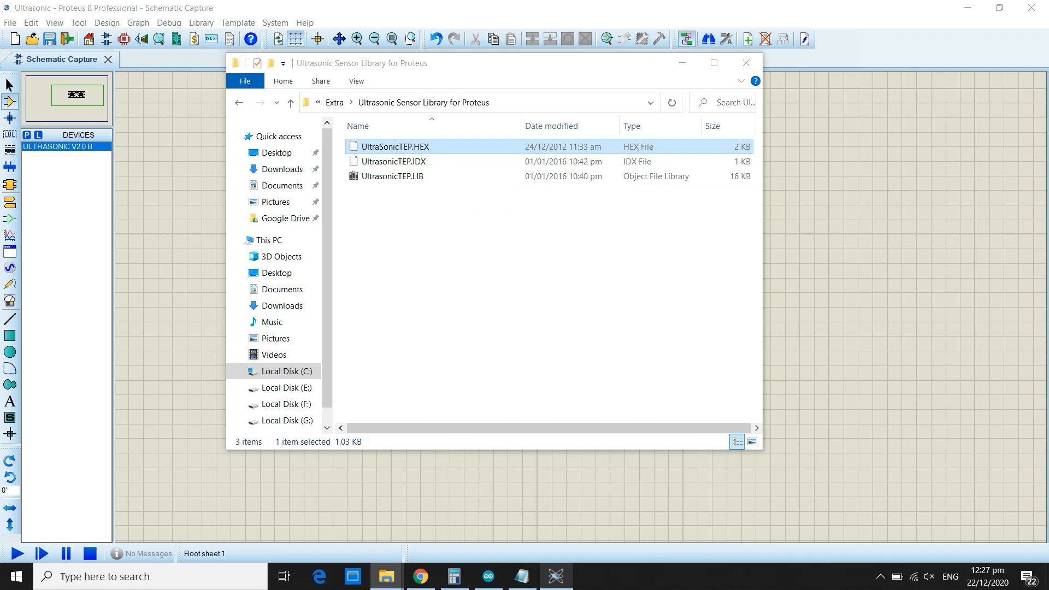
Switch to Proteus and load UltraSonicTEP.HEX from the extracted library folder as the ultrasonic sensor's program file.
{"action": "left_click", "coordinate": [556, 576]}
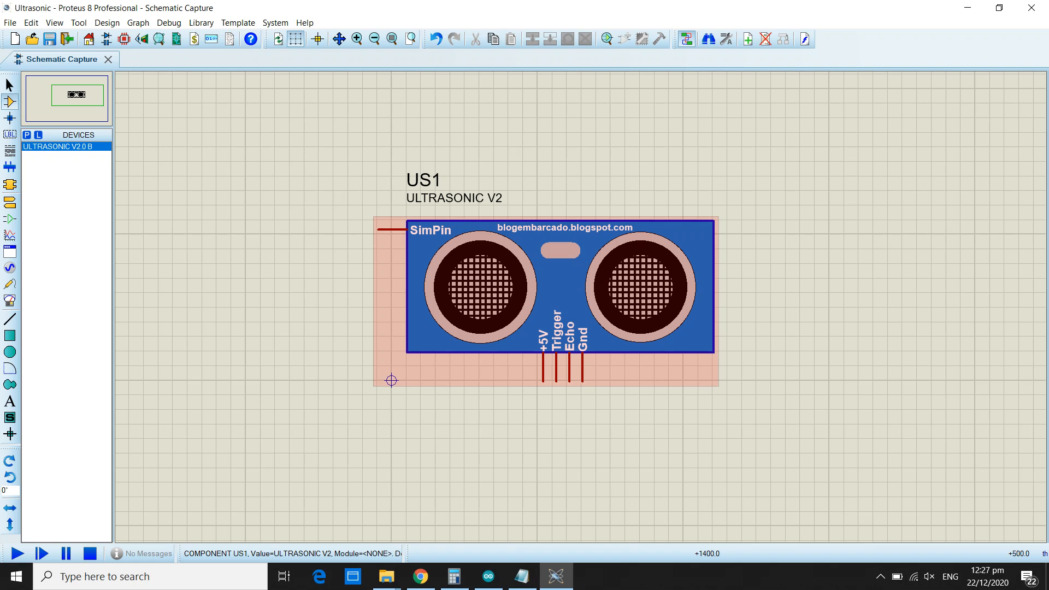
{"action": "double_click", "coordinate": [551, 279]}
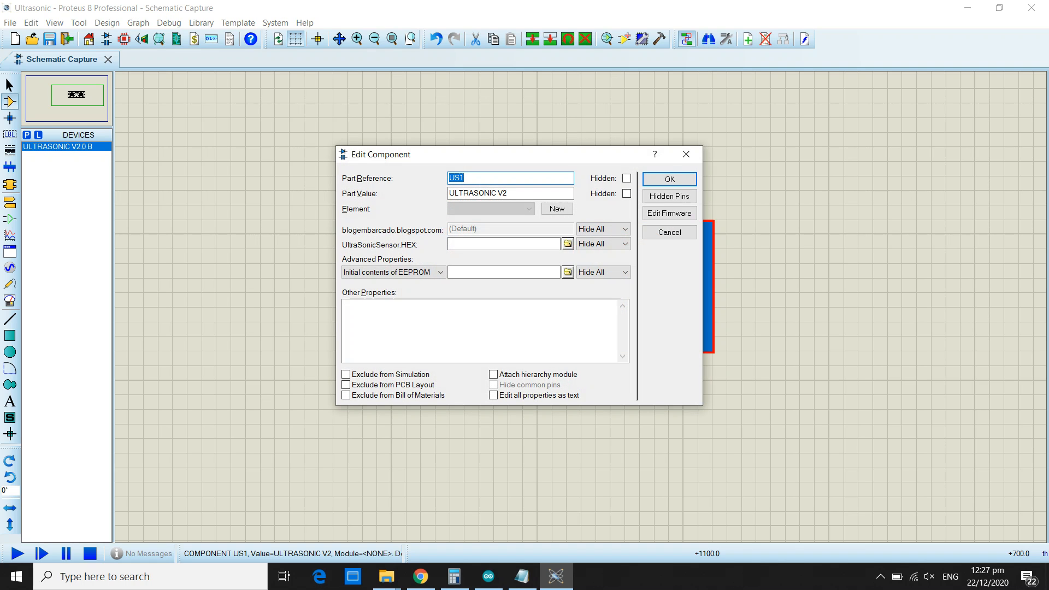
{"action": "left_click", "coordinate": [568, 244]}
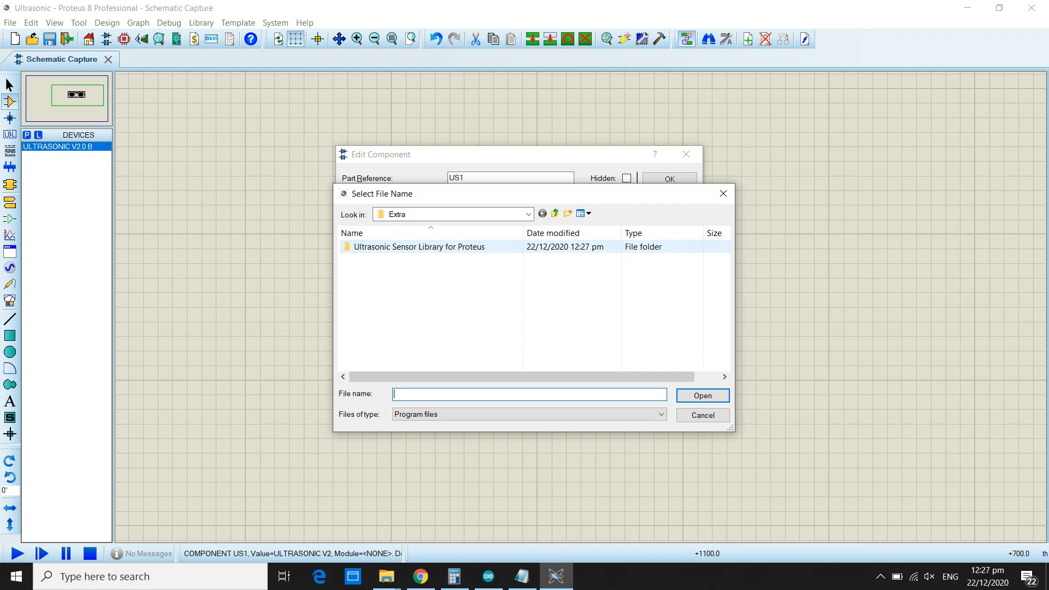
{"action": "double_click", "coordinate": [464, 247]}
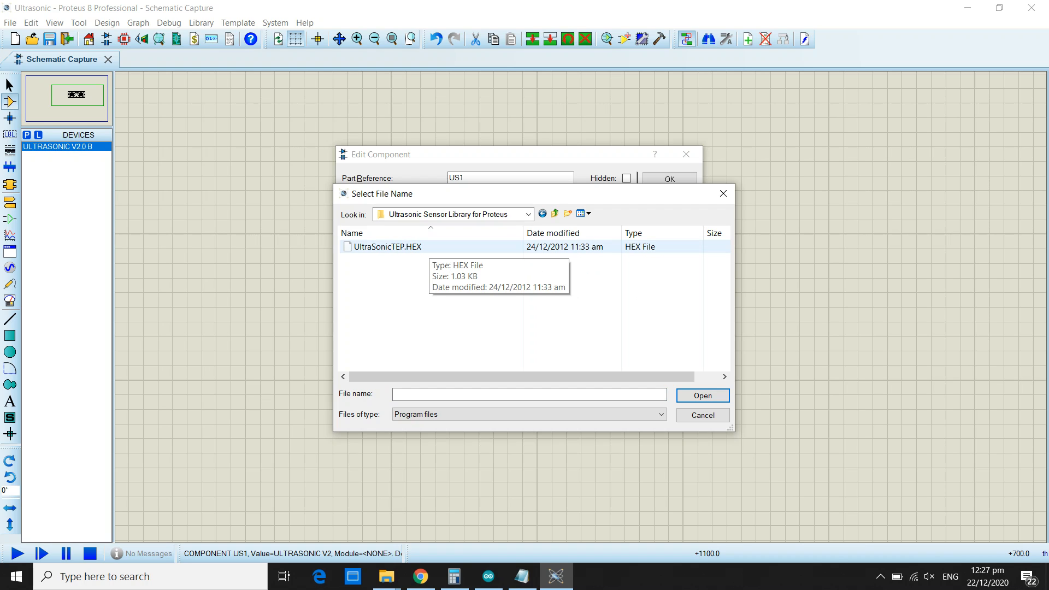
{"action": "double_click", "coordinate": [428, 247]}
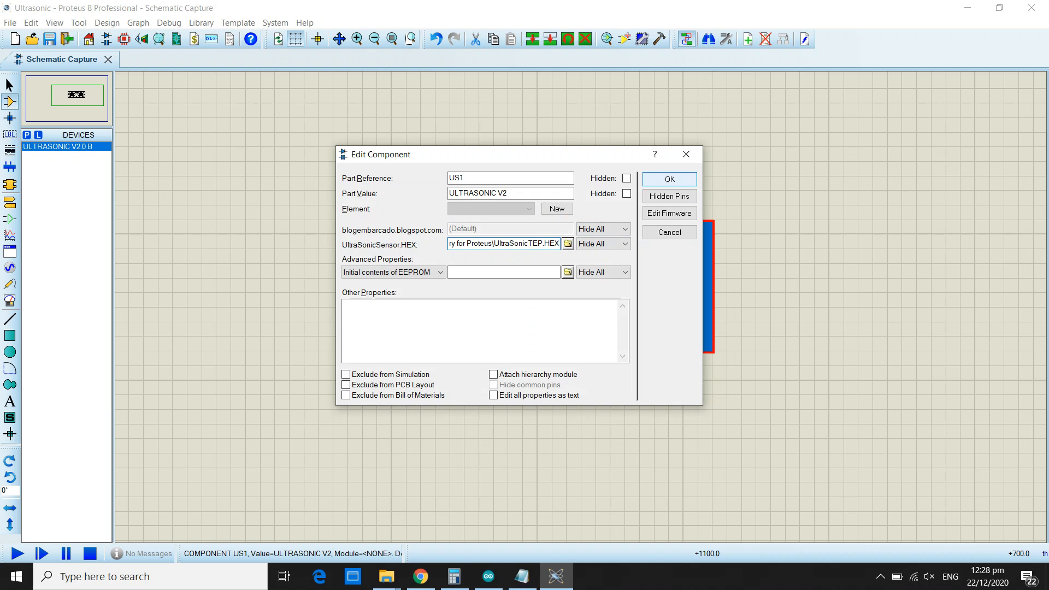
{"action": "key", "text": "Return"}
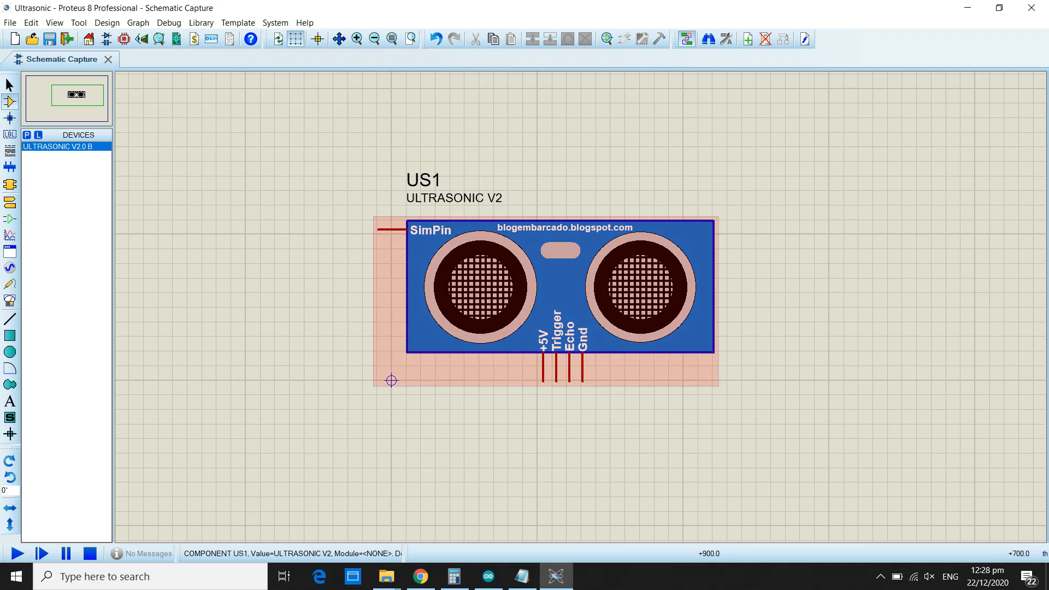
Move the ultrasonic sensor toward the lower right of the sheet, leaving room beside it for more components.
{"action": "scroll", "coordinate": [527, 278], "scroll_direction": "down", "scroll_amount": 2}
{"action": "scroll", "coordinate": [533, 279], "scroll_direction": "up", "scroll_amount": 2}
{"action": "scroll", "coordinate": [537, 278], "scroll_direction": "down", "scroll_amount": 1}
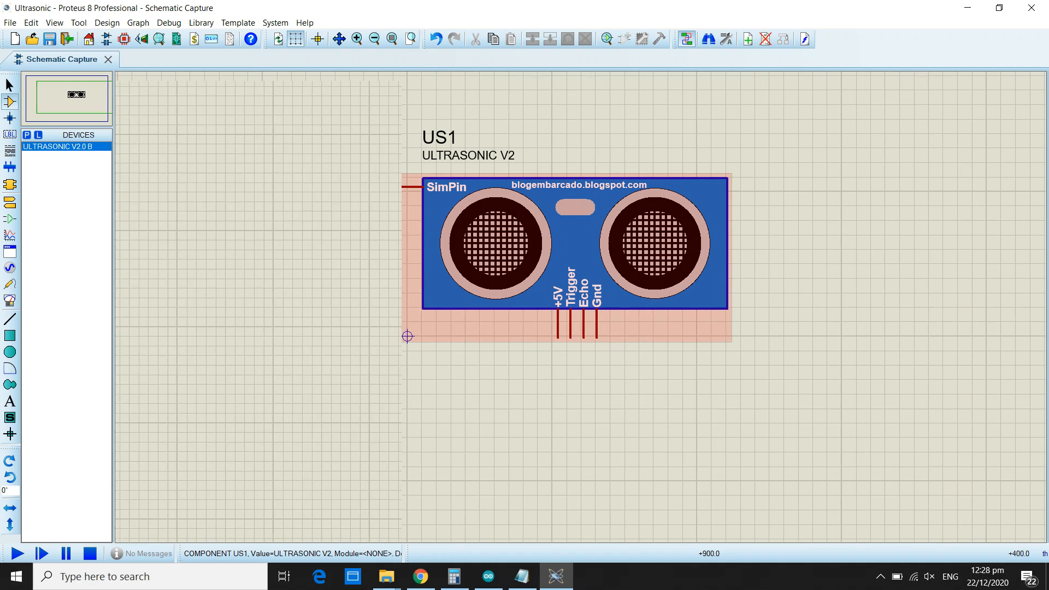
{"action": "scroll", "coordinate": [560, 301], "scroll_direction": "down", "scroll_amount": 2}
{"action": "scroll", "coordinate": [561, 301], "scroll_direction": "up", "scroll_amount": 4}
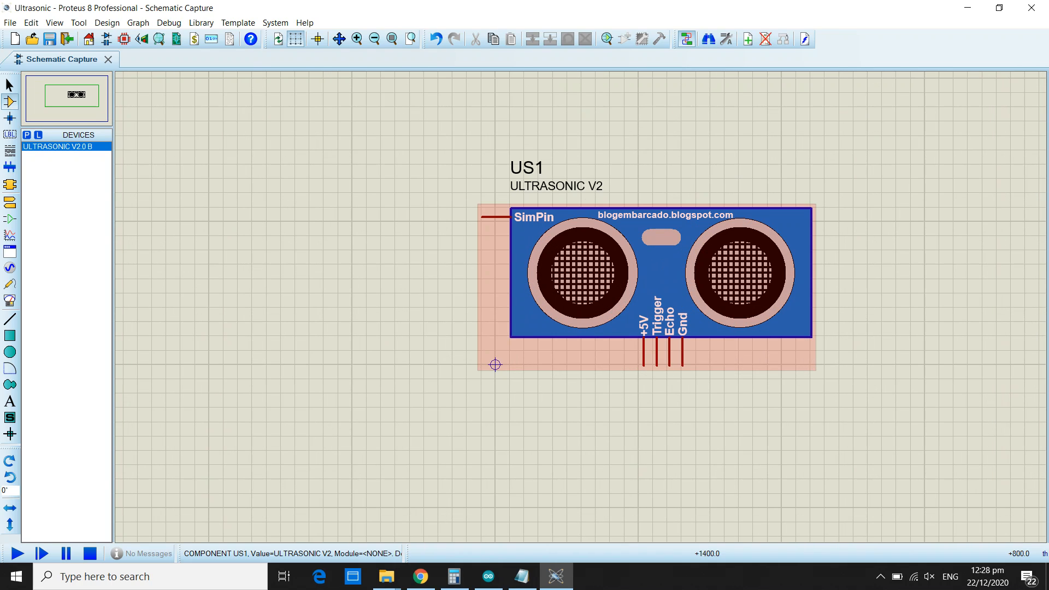
{"action": "left_click", "coordinate": [695, 249]}
{"action": "left_click_drag", "start_coordinate": [666, 265], "coordinate": [796, 394]}
{"action": "scroll", "coordinate": [582, 308], "scroll_direction": "down", "scroll_amount": 3}
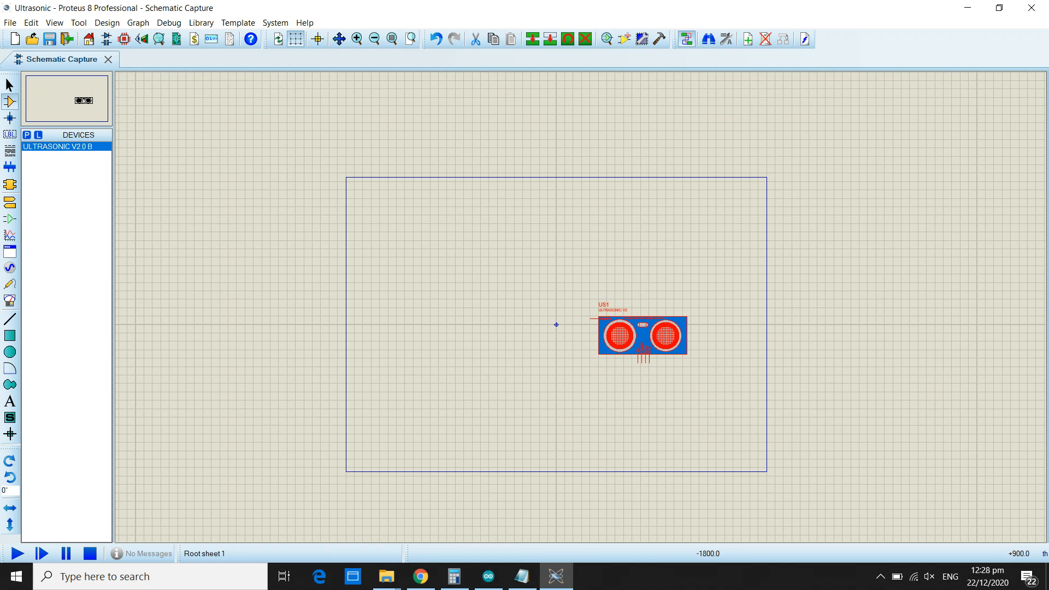
{"action": "left_click", "coordinate": [481, 286]}
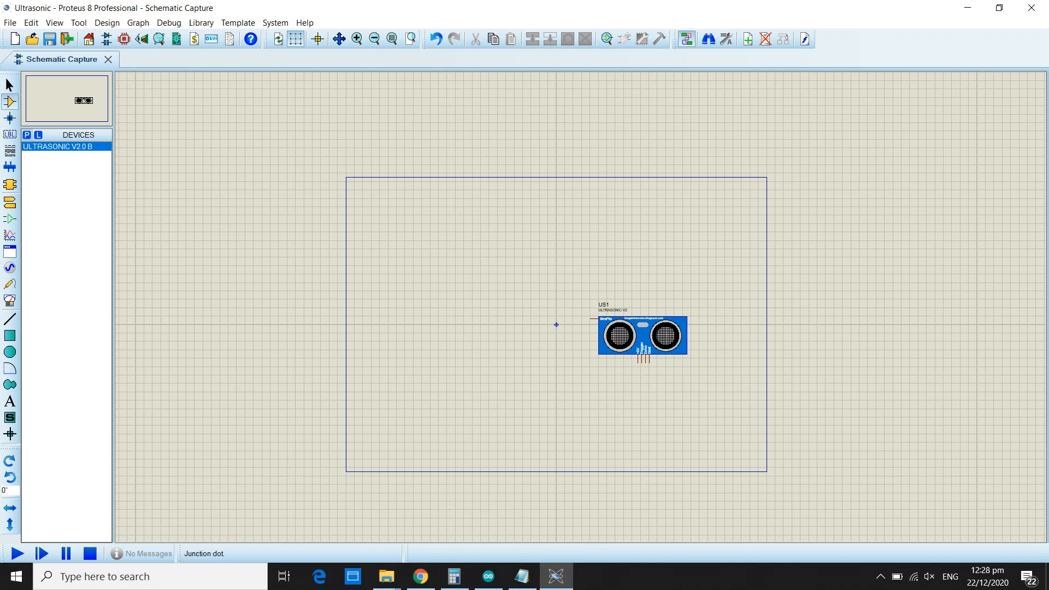
Find the SIMULINO UNO board in the device library using the keyword arduino and place it to the left of the ultrasonic sensor.
{"action": "type", "text": "p"}
{"action": "type", "text": "ardui"}
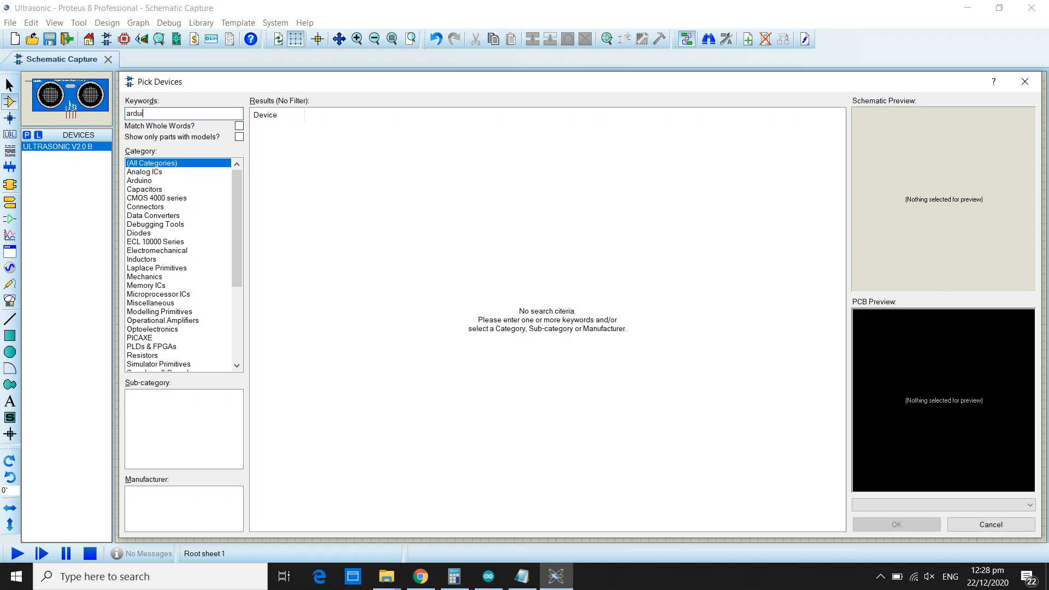
{"action": "type", "text": "no"}
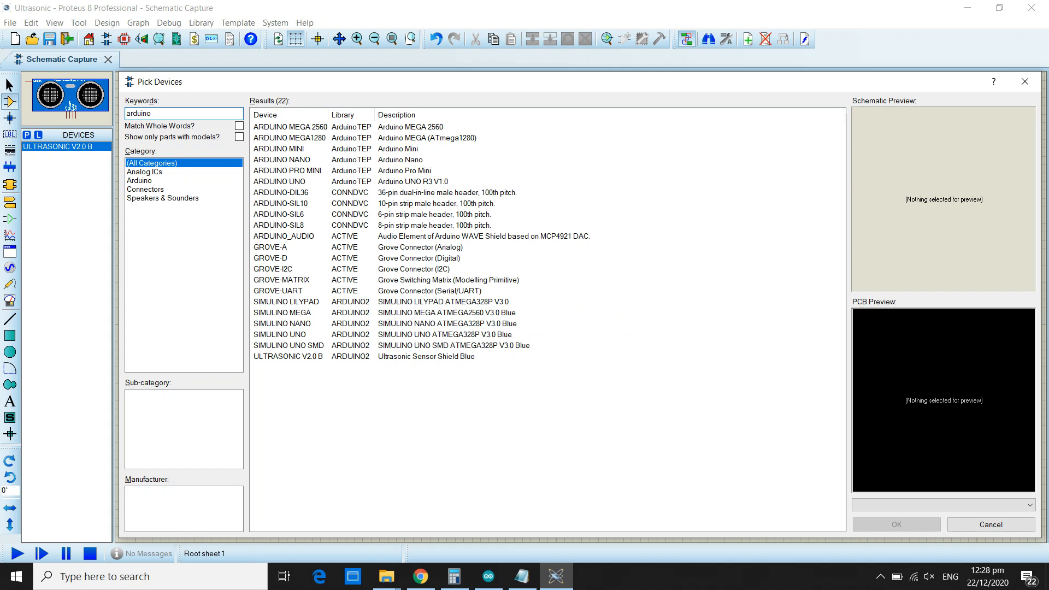
{"action": "left_click", "coordinate": [292, 335]}
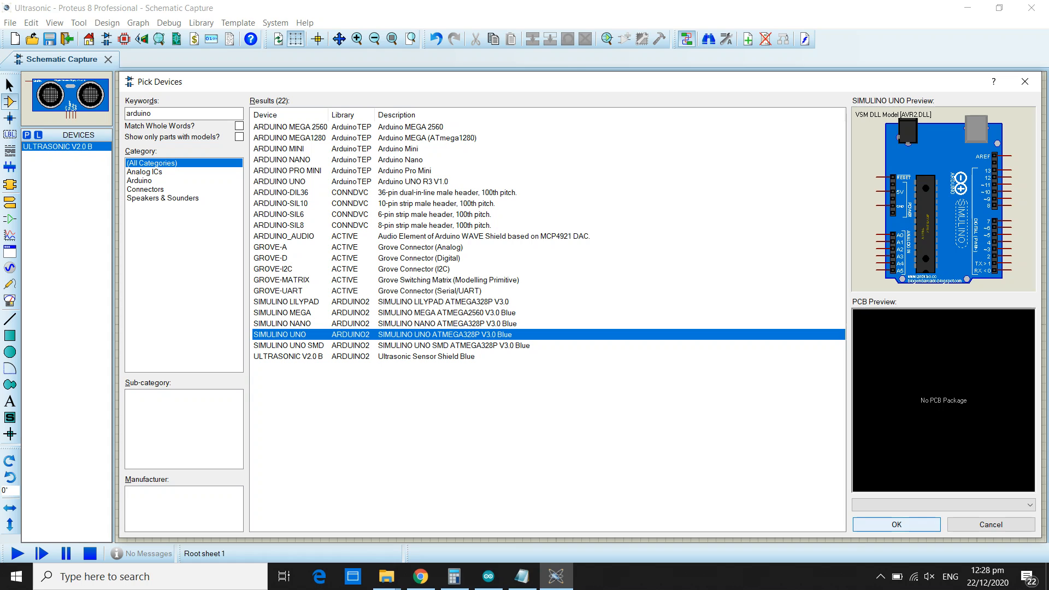
{"action": "left_click", "coordinate": [896, 523]}
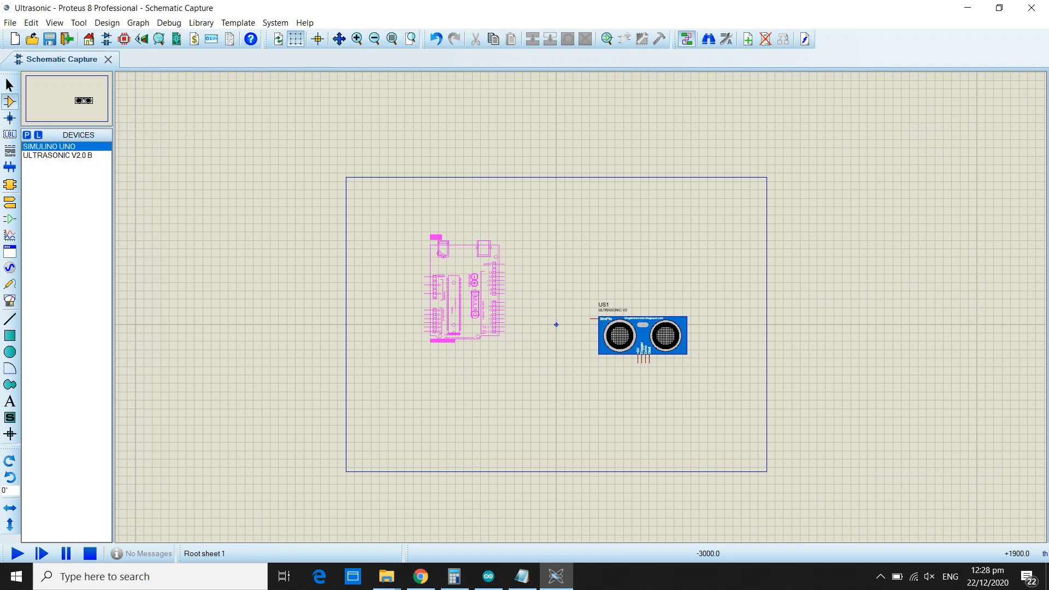
{"action": "left_click", "coordinate": [473, 284]}
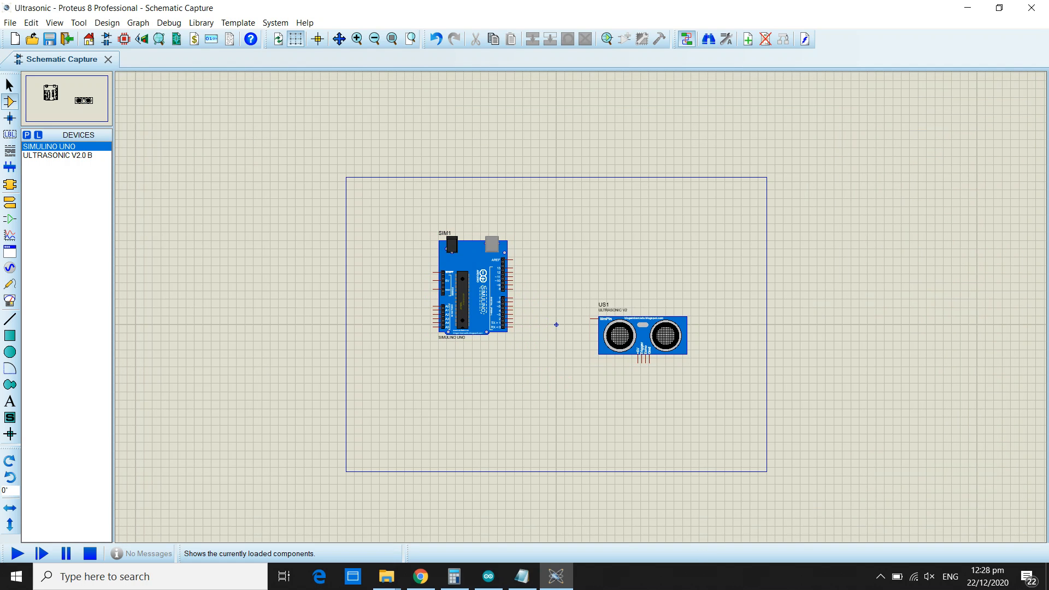
Pick the LM016L 16x2 display from the Optoelectronics Alphanumeric LCDs and place it above the ultrasonic sensor.
{"action": "key", "text": "p"}
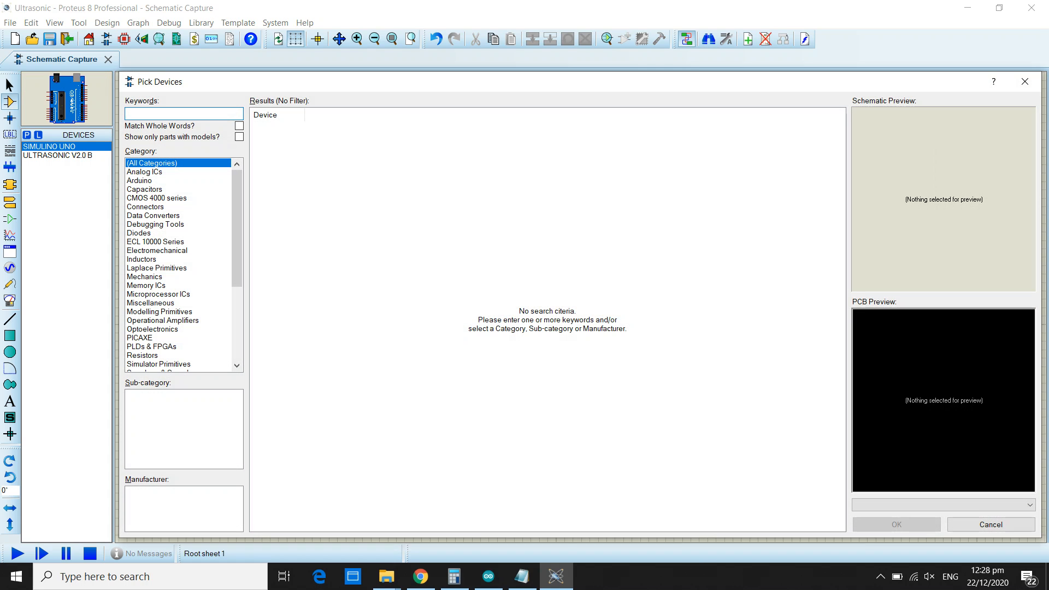
{"action": "left_click", "coordinate": [153, 329]}
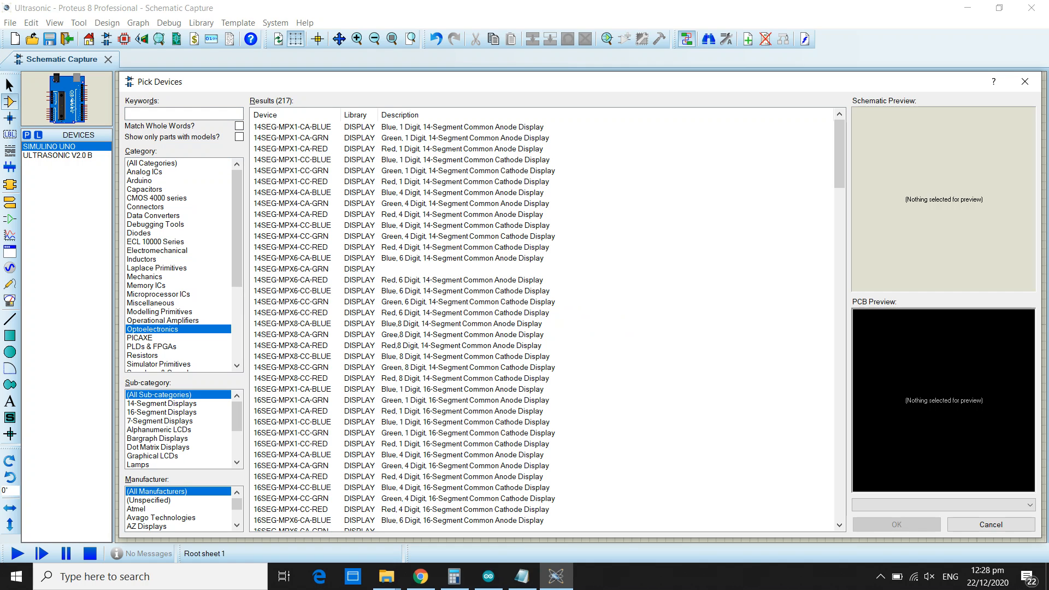
{"action": "left_click", "coordinate": [158, 430]}
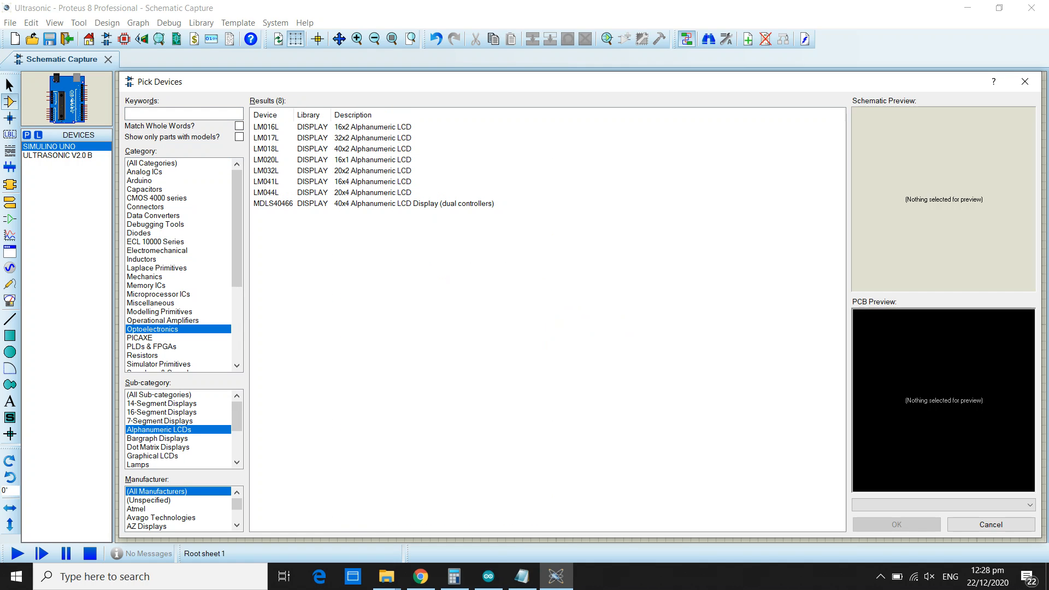
{"action": "left_click", "coordinate": [277, 127]}
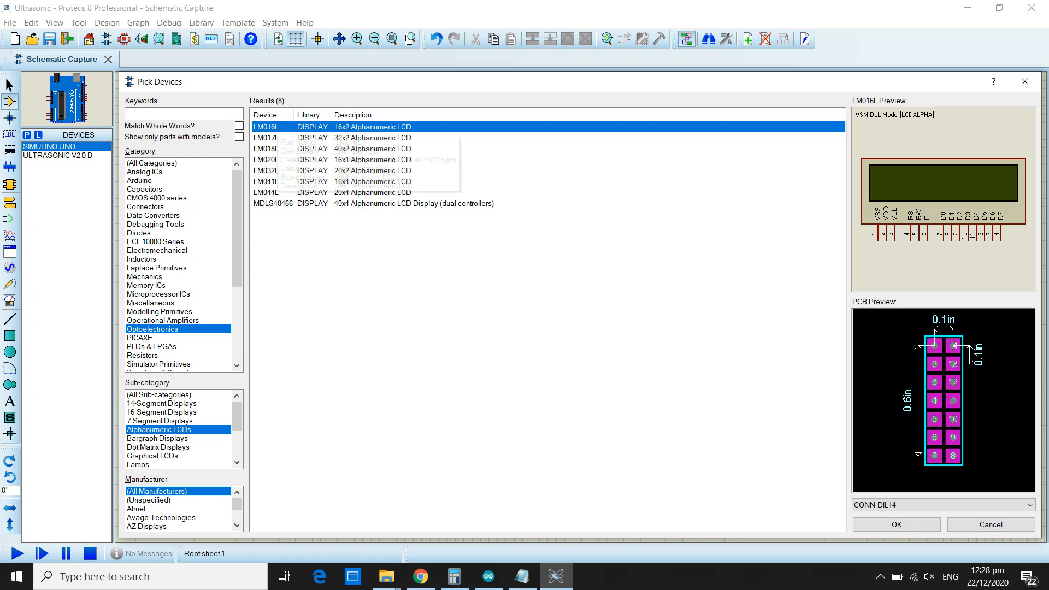
{"action": "left_click", "coordinate": [897, 525]}
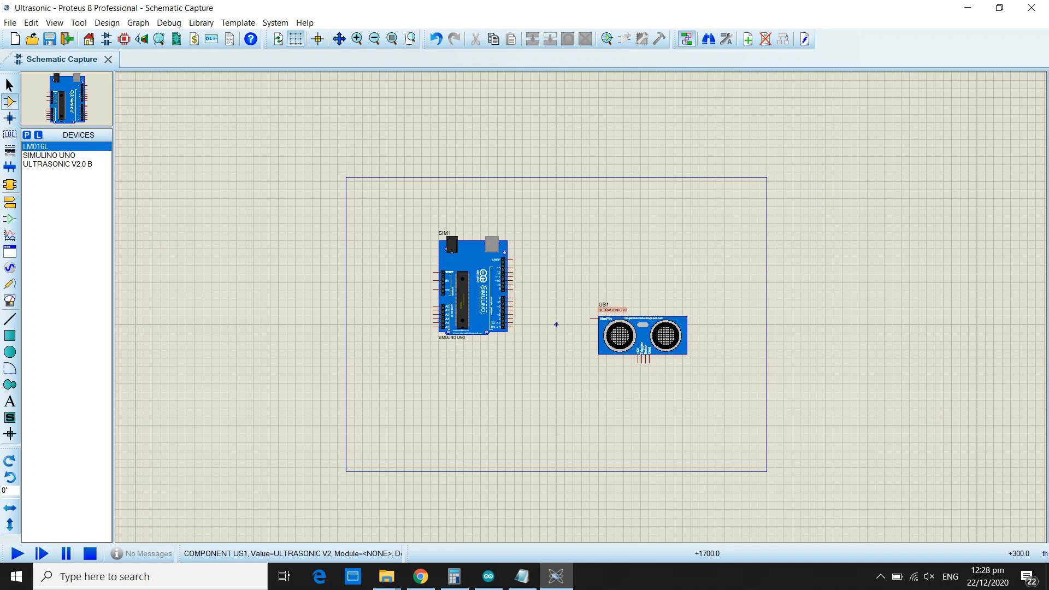
{"action": "left_click", "coordinate": [585, 194]}
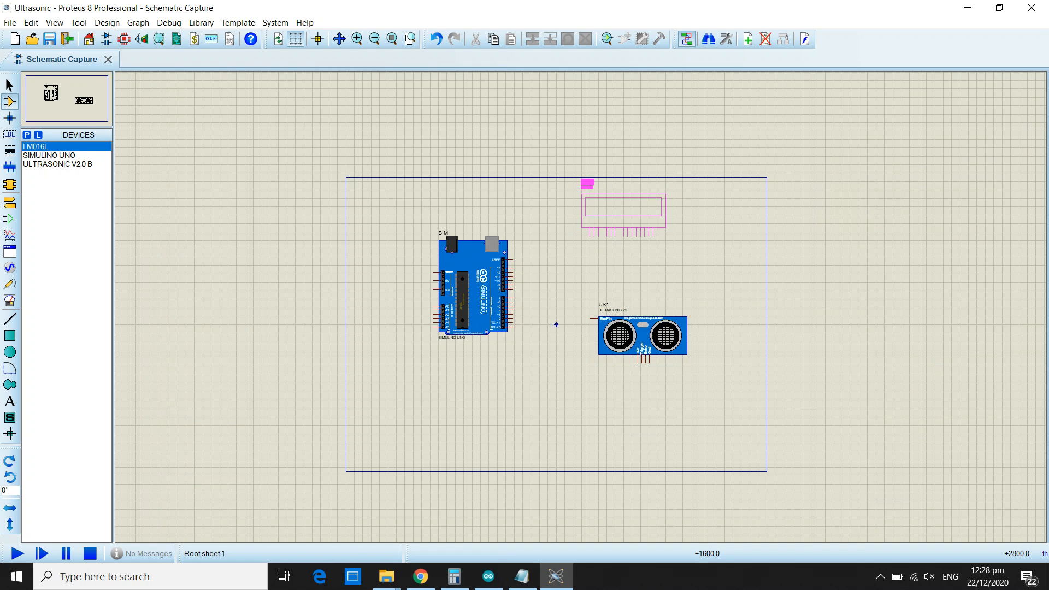
{"action": "left_click", "coordinate": [585, 181]}
{"action": "scroll", "coordinate": [636, 224], "scroll_direction": "up", "scroll_amount": 1}
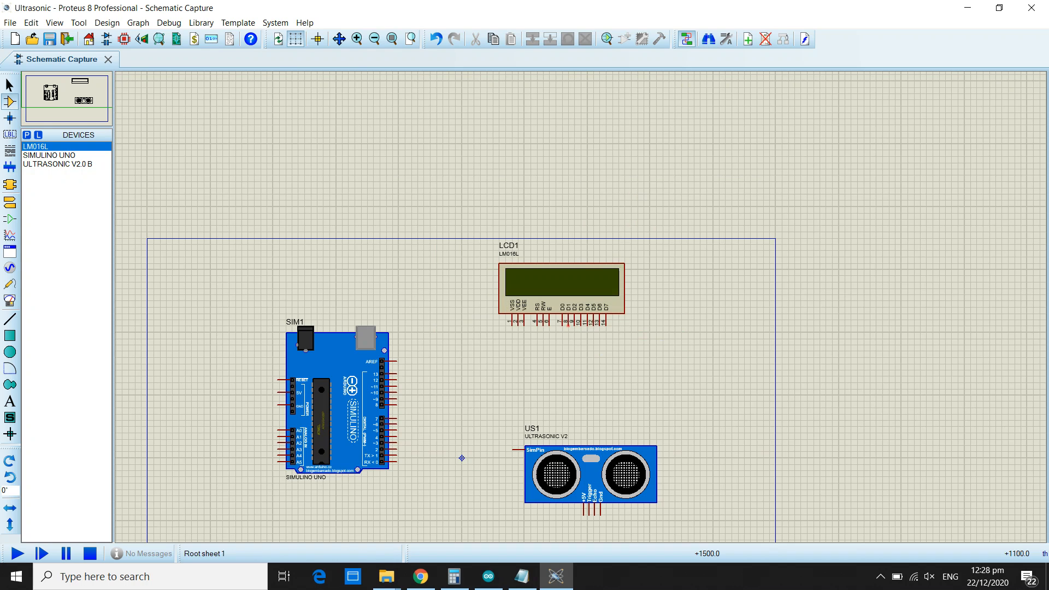
Add the POT-HG potentiometer from the device library and place it between the Arduino board and the ultrasonic sensor.
{"action": "scroll", "coordinate": [566, 350], "scroll_direction": "down", "scroll_amount": 2}
{"action": "scroll", "coordinate": [529, 373], "scroll_direction": "up", "scroll_amount": 2}
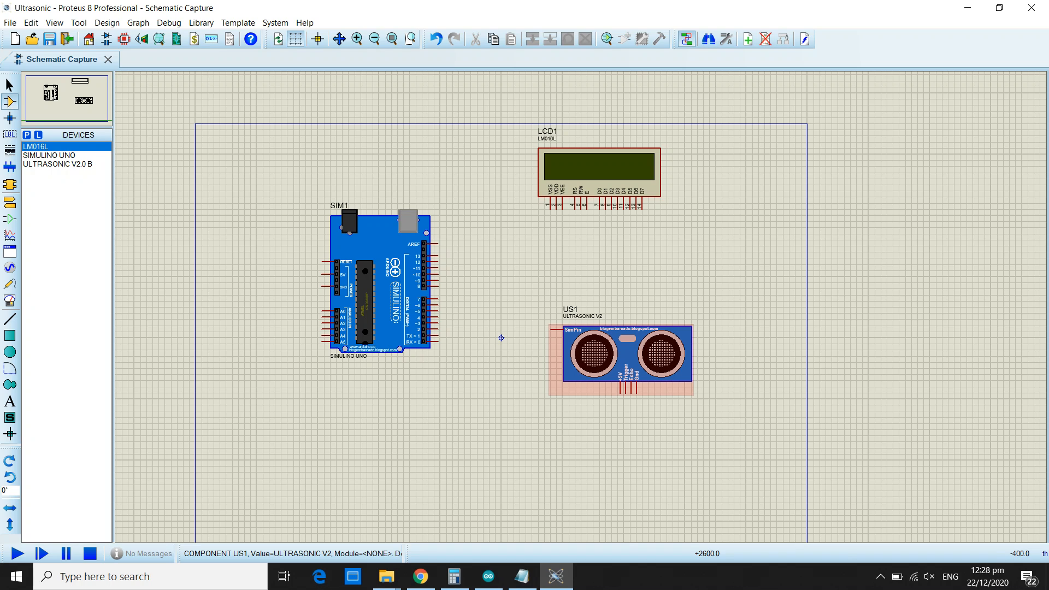
{"action": "scroll", "coordinate": [501, 337], "scroll_direction": "up", "scroll_amount": 1}
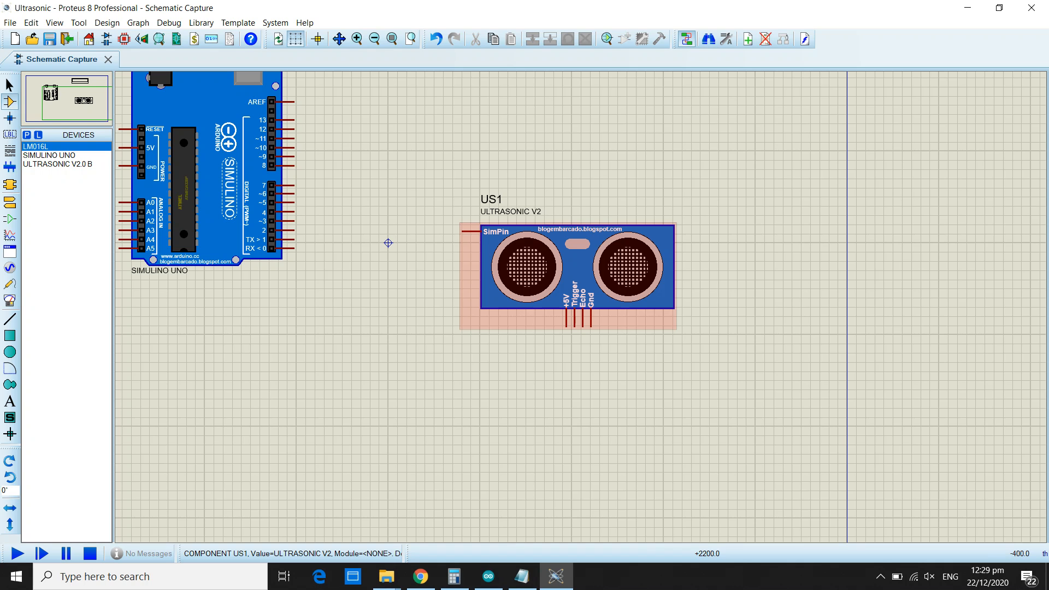
{"action": "scroll", "coordinate": [388, 243], "scroll_direction": "down", "scroll_amount": 1}
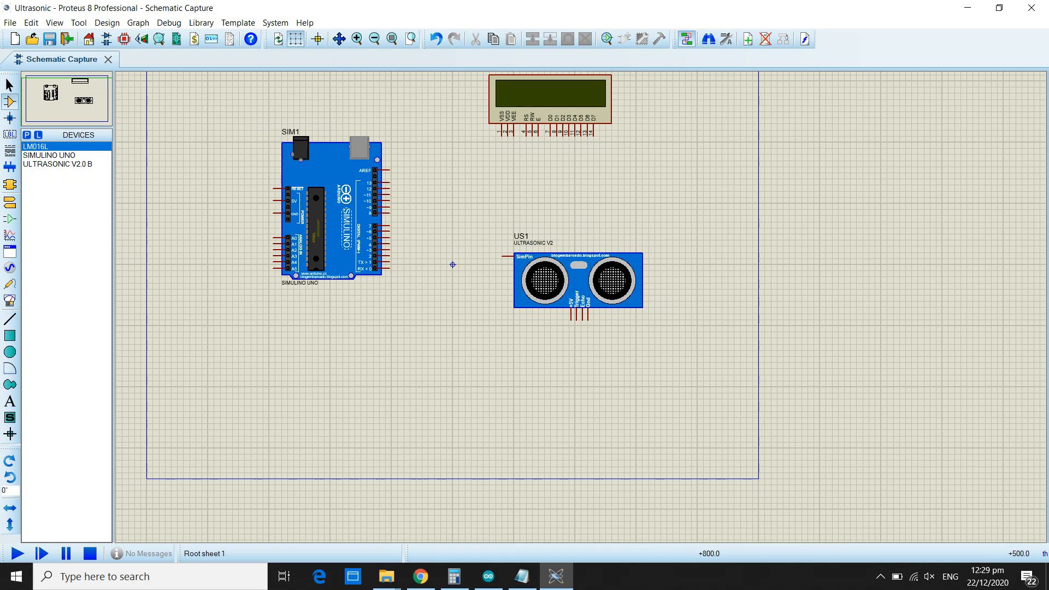
{"action": "scroll", "coordinate": [452, 264], "scroll_direction": "up", "scroll_amount": 1}
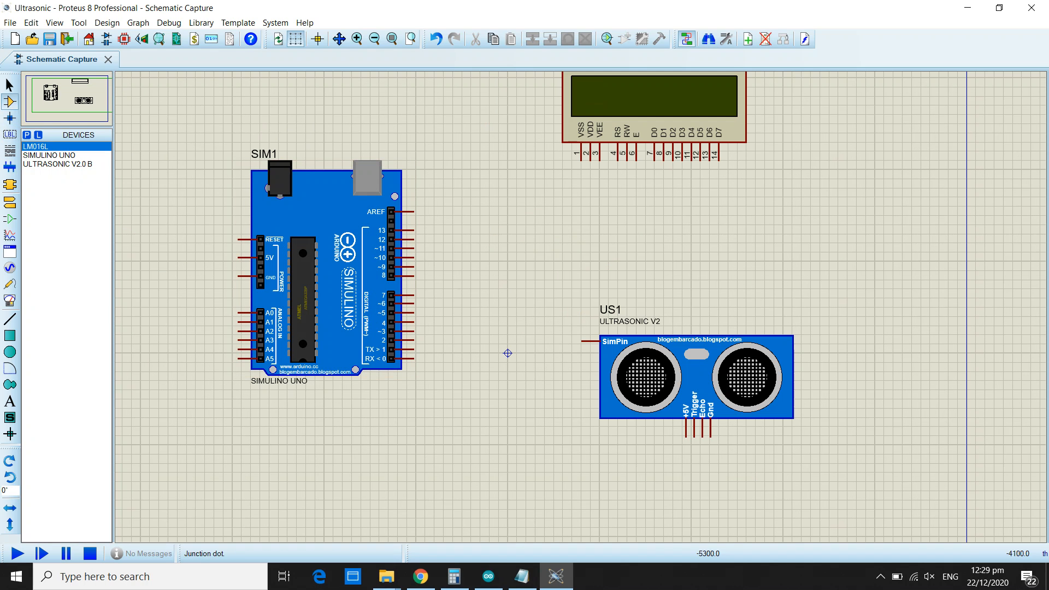
{"action": "key", "text": "p"}
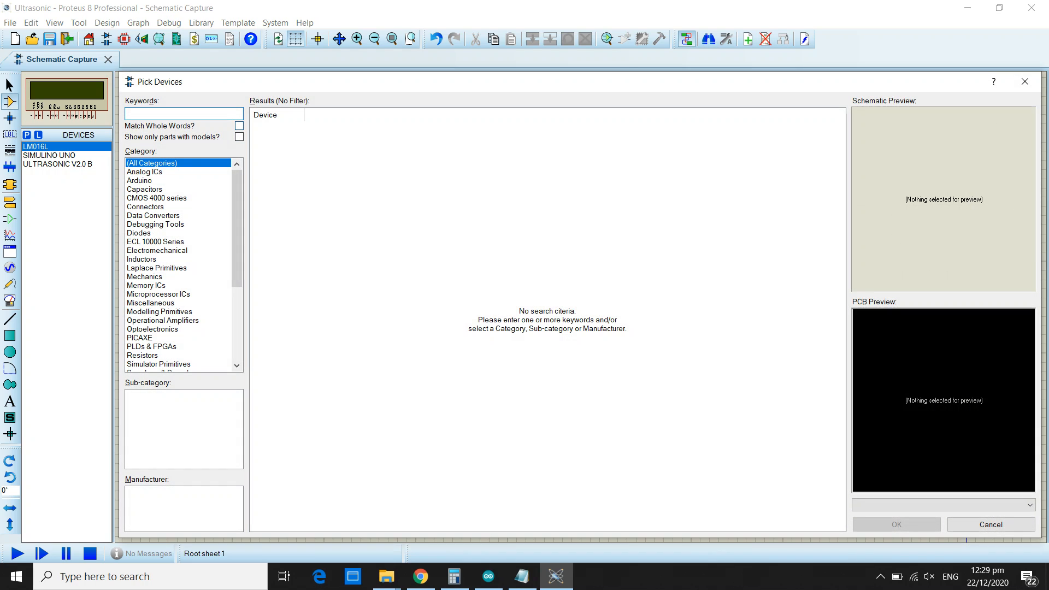
{"action": "type", "text": "pot"}
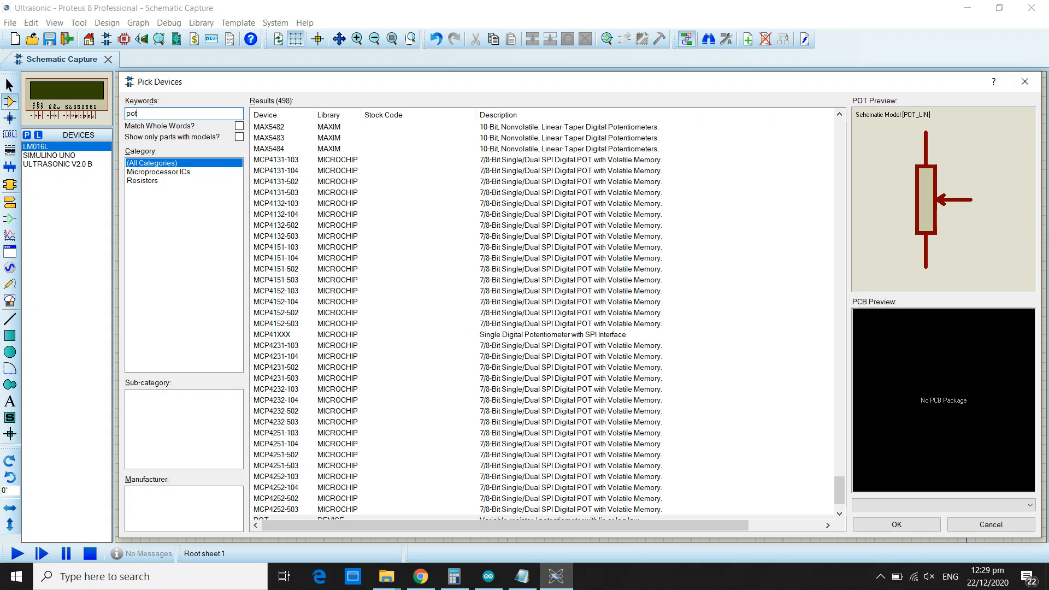
{"action": "type", "text": "-hg"}
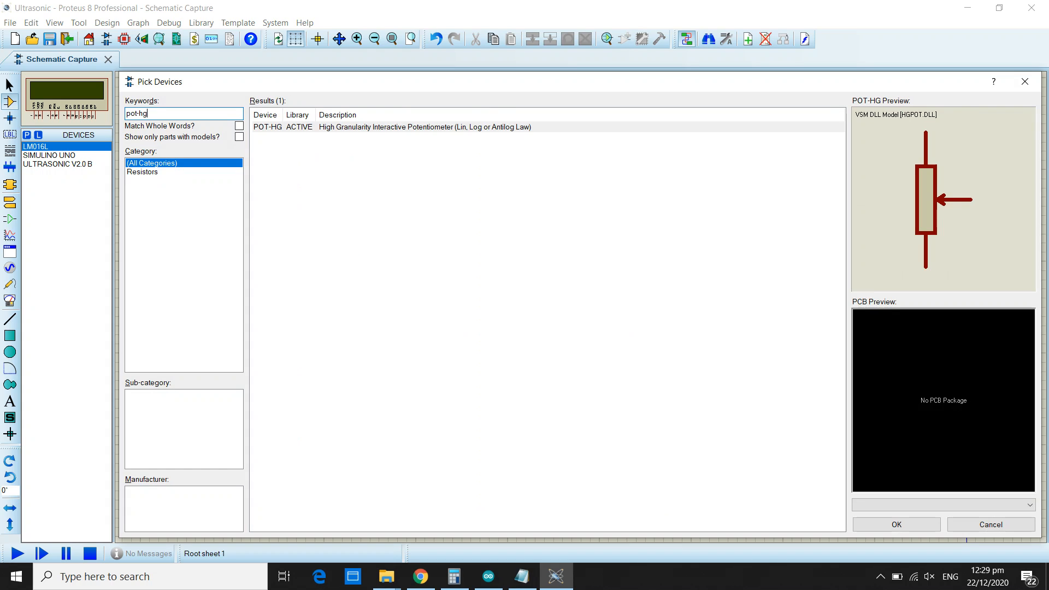
{"action": "key", "text": "Return"}
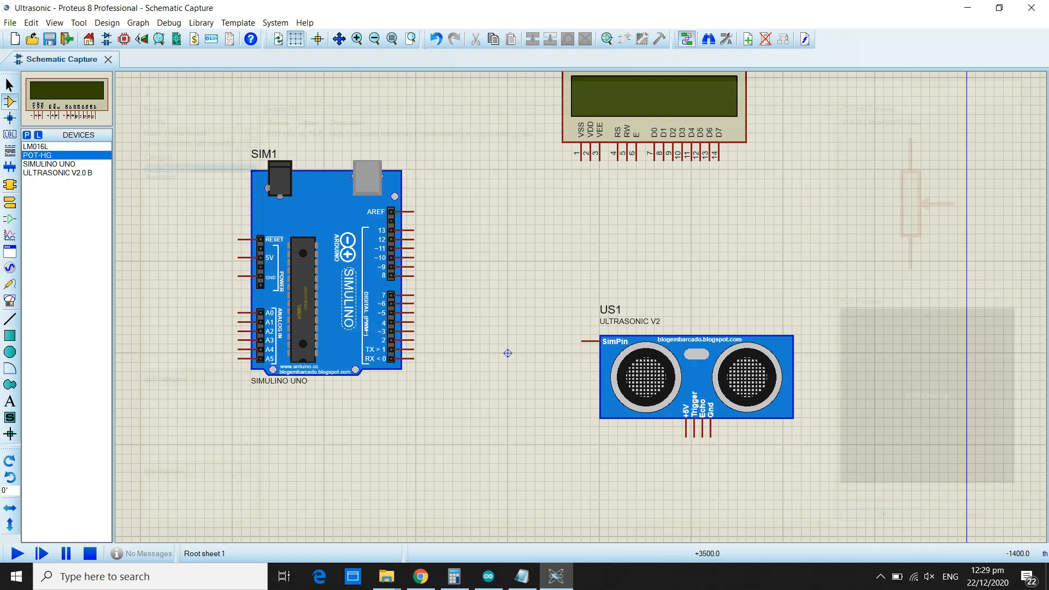
{"action": "left_click", "coordinate": [507, 353]}
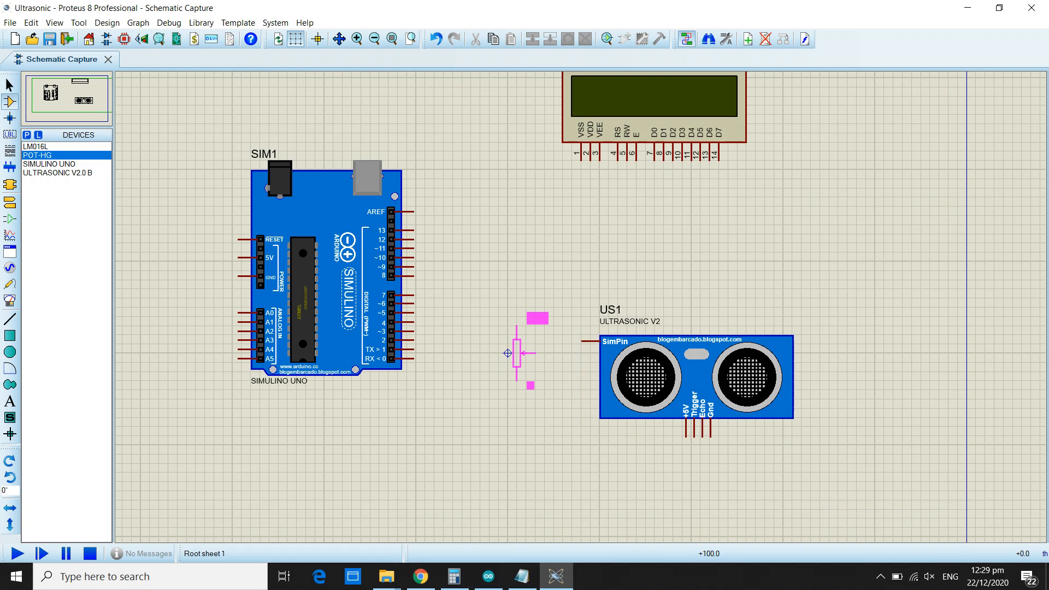
{"action": "left_click", "coordinate": [516, 417]}
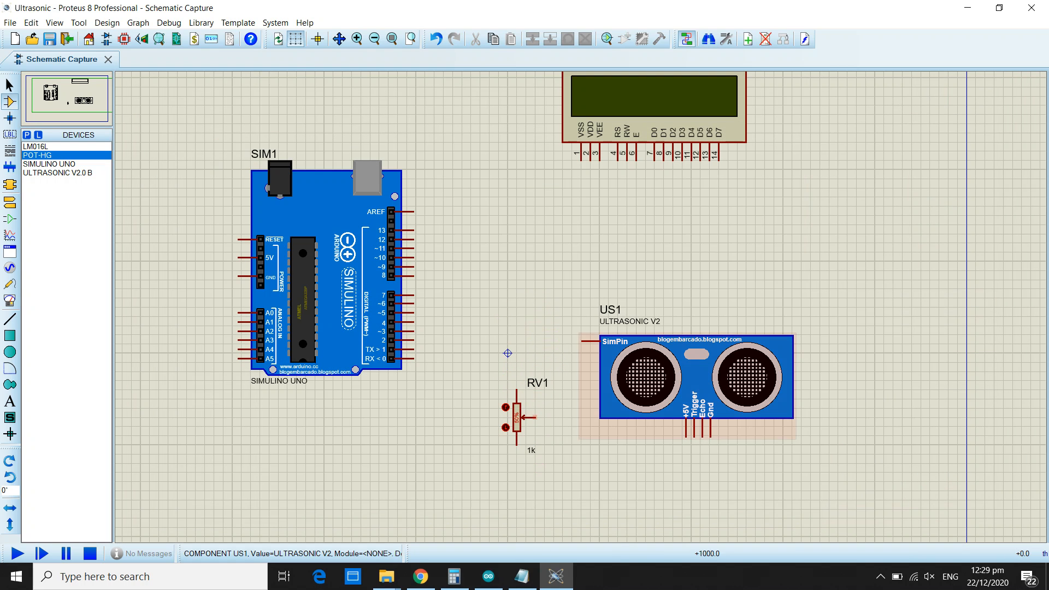
Reposition the ultrasonic sensor and potentiometer side by side, and wire the potentiometer's wiper to the sensor's SimPin.
{"action": "left_click_drag", "start_coordinate": [572, 298], "coordinate": [911, 500]}
{"action": "left_click_drag", "start_coordinate": [719, 380], "coordinate": [746, 435]}
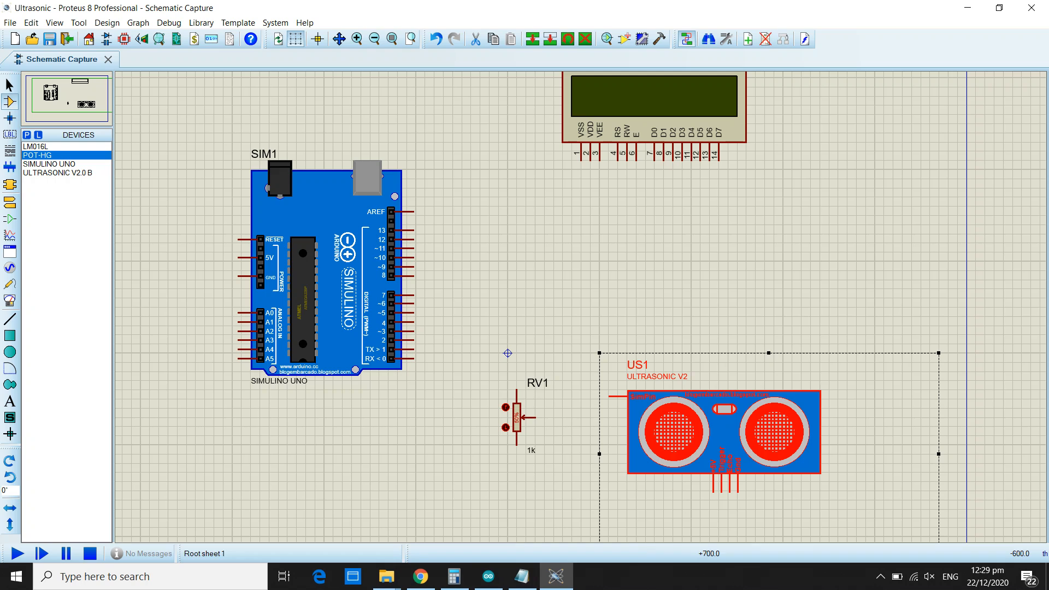
{"action": "left_click_drag", "start_coordinate": [471, 371], "coordinate": [554, 464]}
{"action": "left_click_drag", "start_coordinate": [516, 417], "coordinate": [535, 399]}
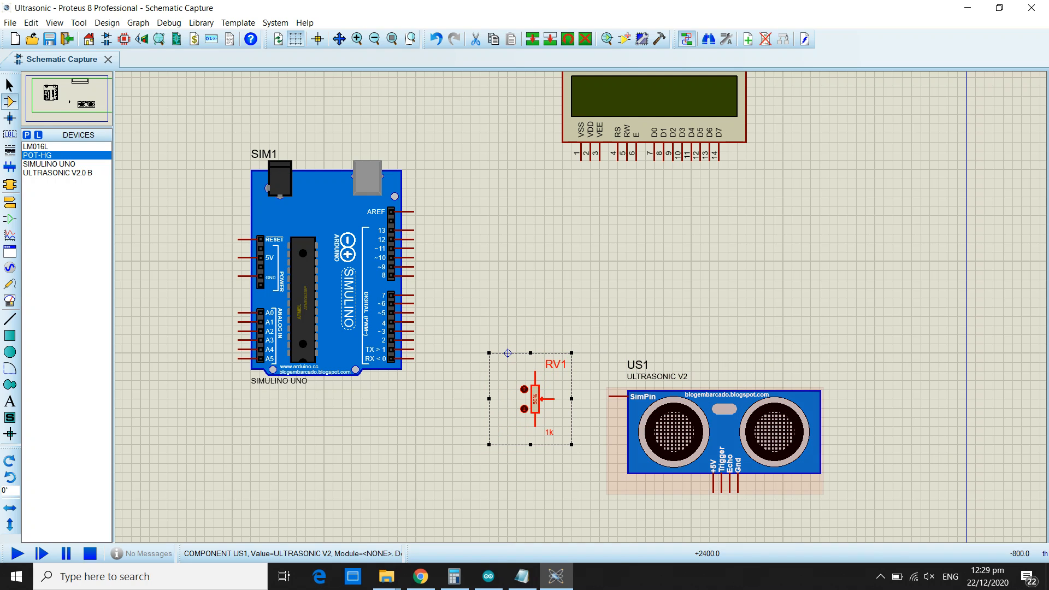
{"action": "left_click", "coordinate": [728, 335]}
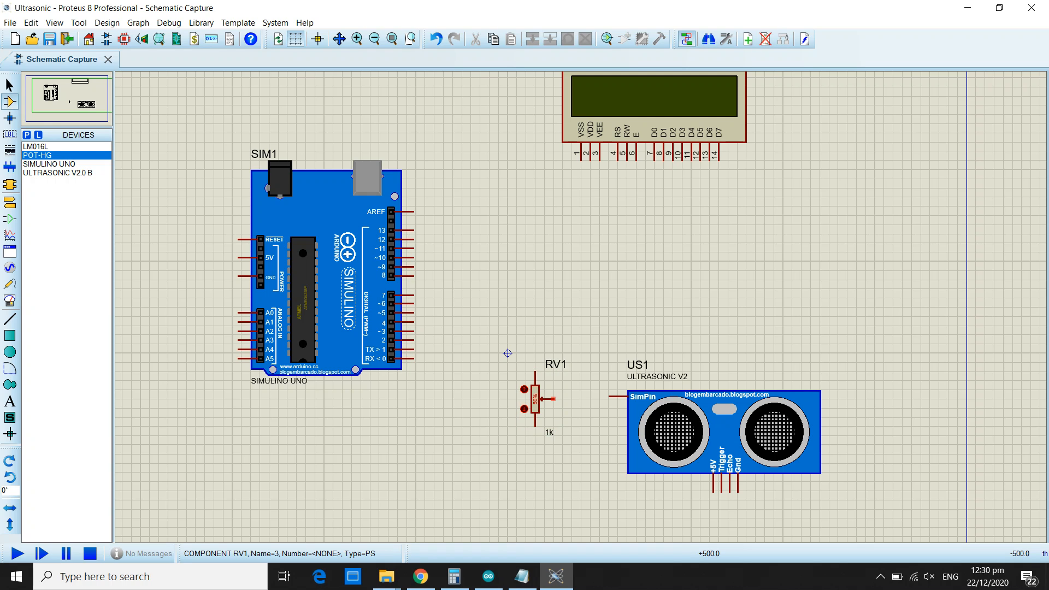
{"action": "left_click", "coordinate": [554, 399]}
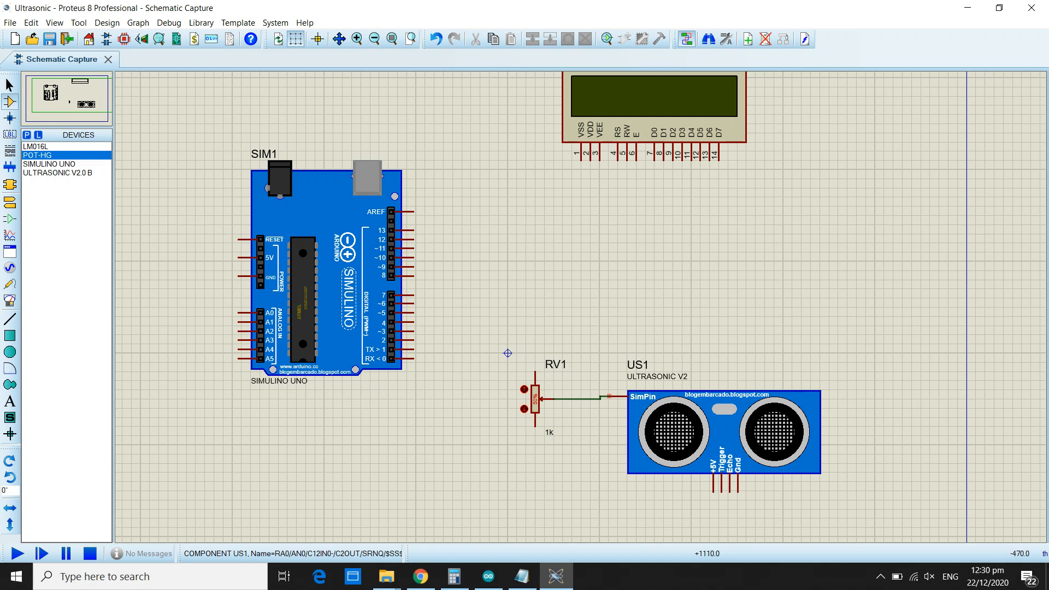
{"action": "left_click", "coordinate": [611, 396]}
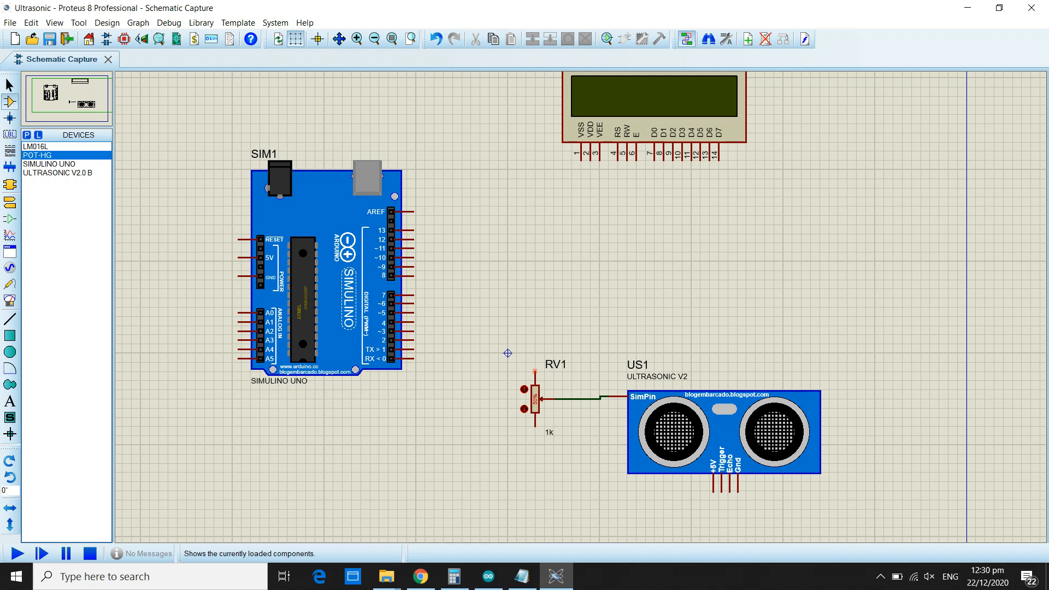
Place a POWER terminal above potentiometer RV1 and wire it to the potentiometer's upper pin.
{"action": "left_click", "coordinate": [10, 202]}
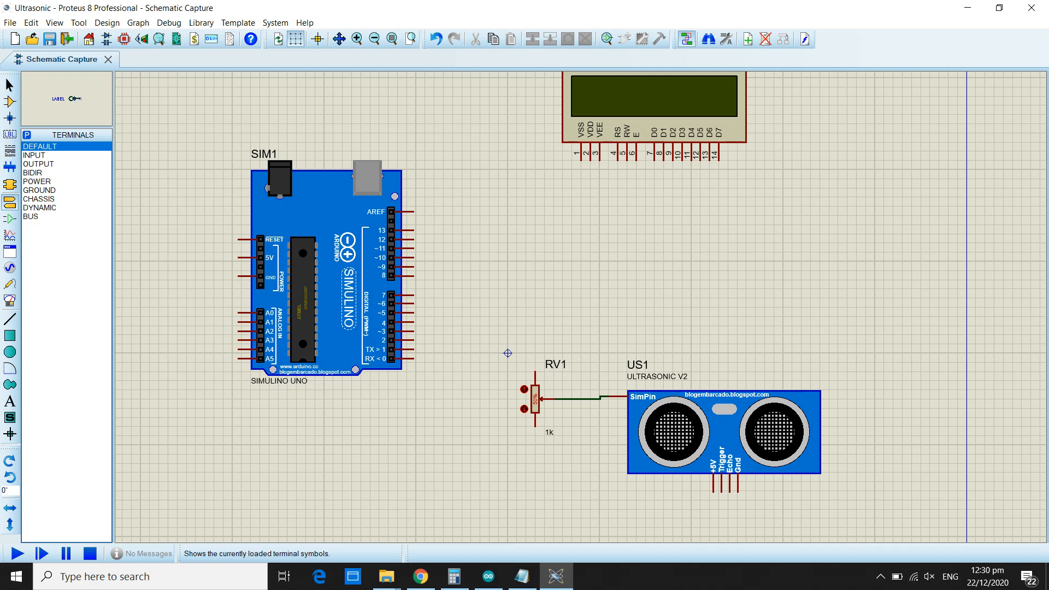
{"action": "left_click", "coordinate": [37, 181]}
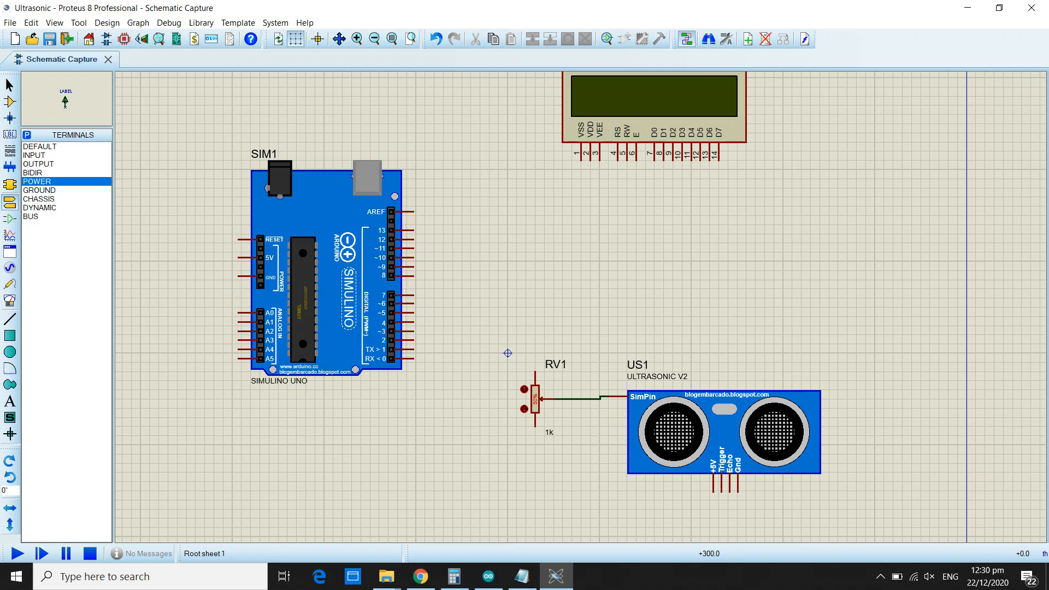
{"action": "left_click", "coordinate": [535, 362]}
{"action": "left_click", "coordinate": [535, 362]}
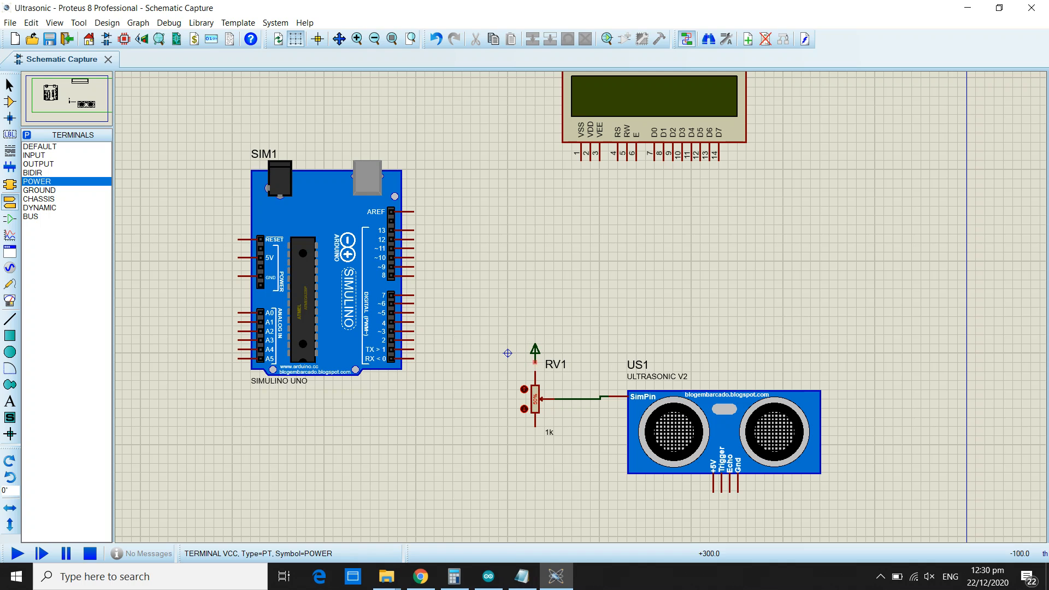
{"action": "left_click", "coordinate": [535, 363]}
{"action": "left_click", "coordinate": [535, 372]}
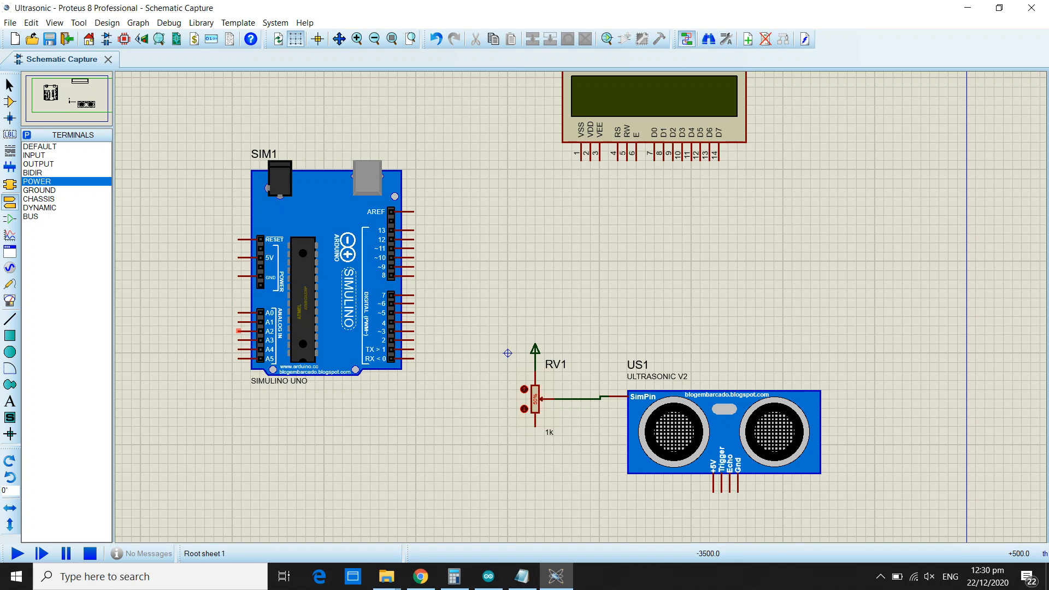
Place a GROUND terminal below potentiometer RV1 and wire it to the potentiometer's lower pin.
{"action": "left_click", "coordinate": [40, 190]}
{"action": "left_click", "coordinate": [535, 444]}
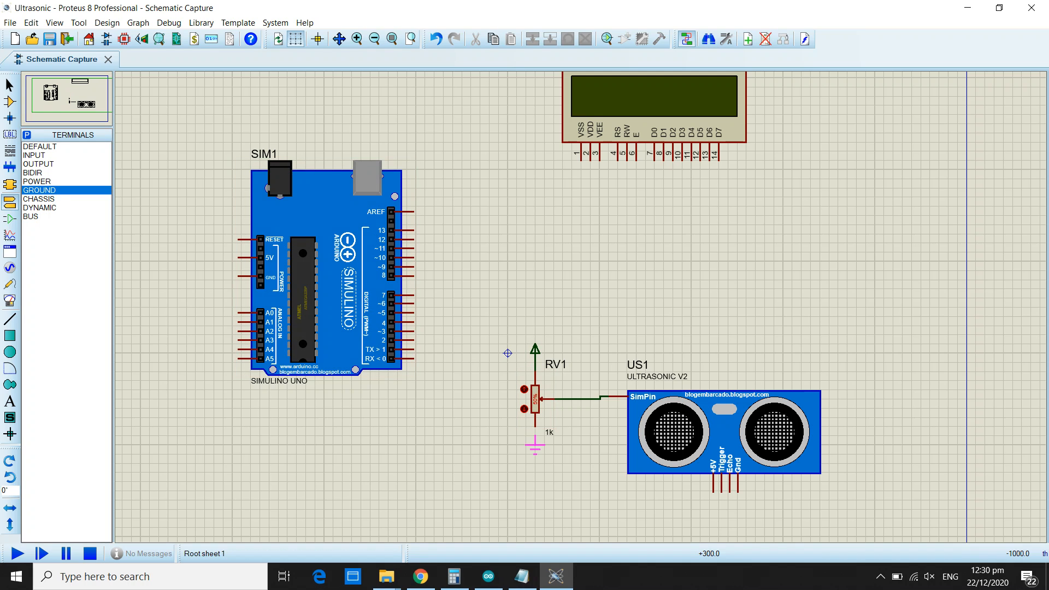
{"action": "left_click", "coordinate": [535, 444]}
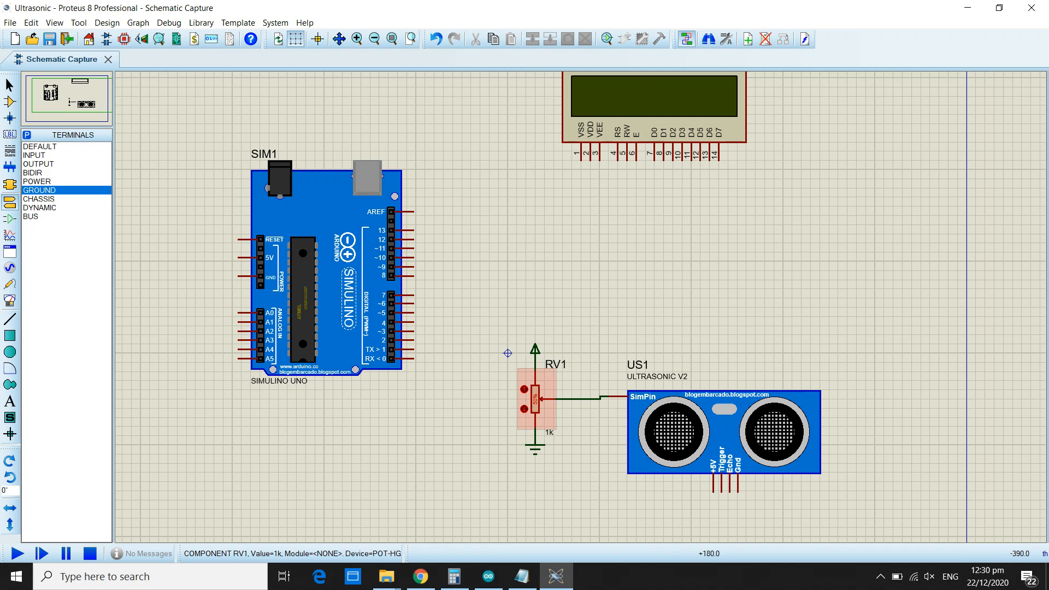
Move RV1's wiper up and down with its on-symbol controls and leave it at 51%.
{"action": "left_click", "coordinate": [524, 389]}
{"action": "scroll", "coordinate": [535, 406], "scroll_direction": "up", "scroll_amount": 6}
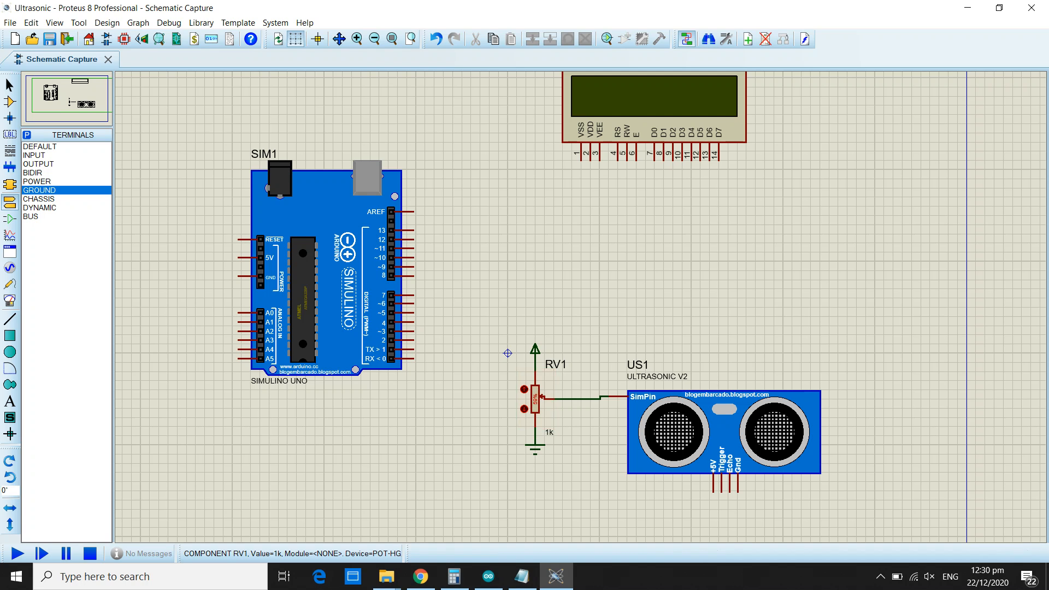
{"action": "scroll", "coordinate": [535, 415], "scroll_direction": "up", "scroll_amount": 5}
{"action": "left_click", "coordinate": [478, 210]}
{"action": "left_click", "coordinate": [478, 209]}
{"action": "left_click", "coordinate": [479, 209]}
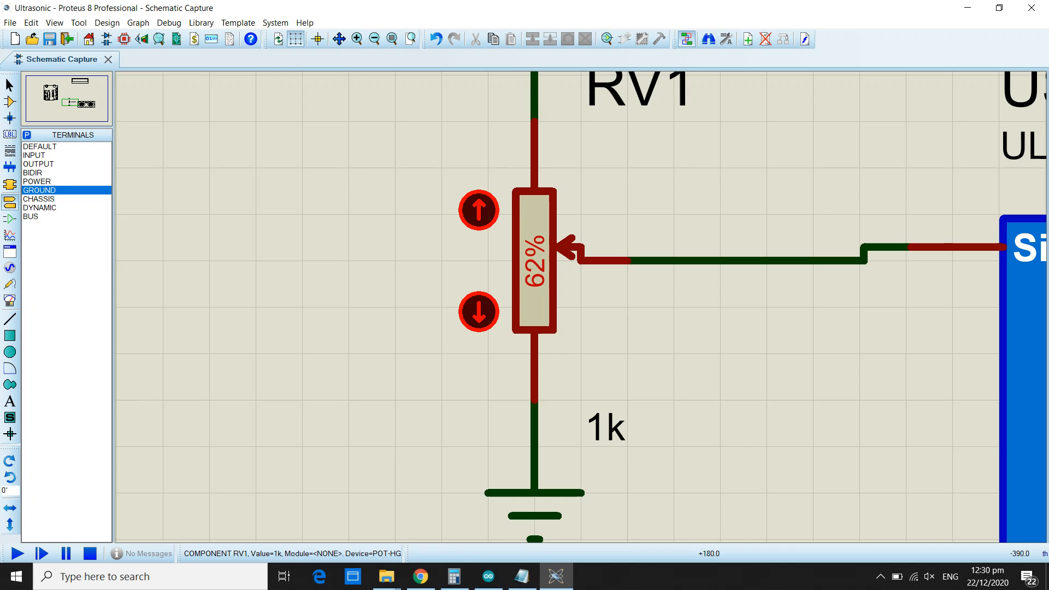
{"action": "left_click", "coordinate": [478, 210]}
{"action": "left_click", "coordinate": [478, 312]}
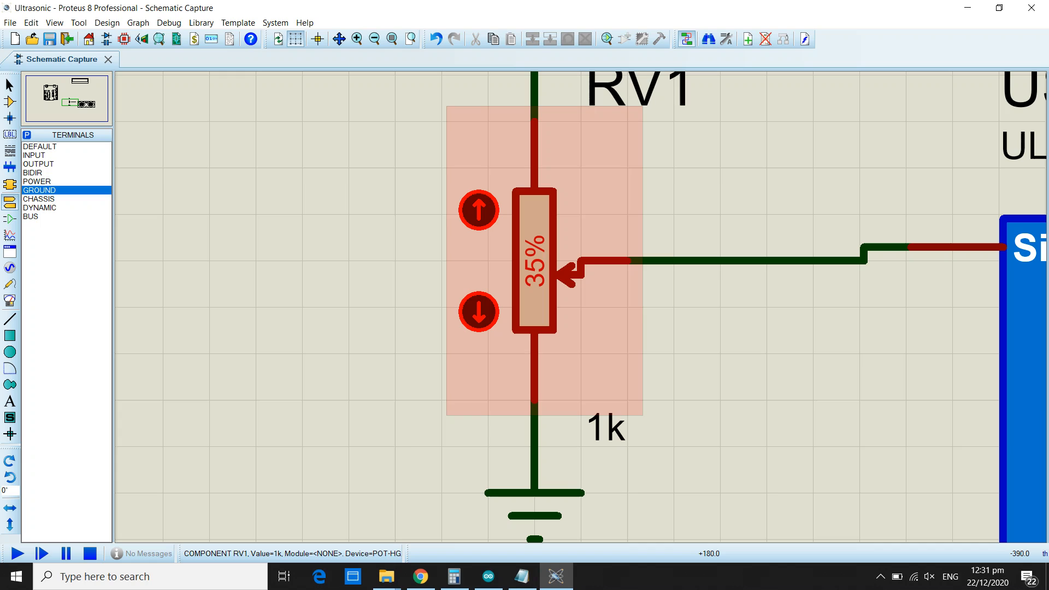
{"action": "left_click", "coordinate": [479, 210]}
{"action": "left_click", "coordinate": [479, 210]}
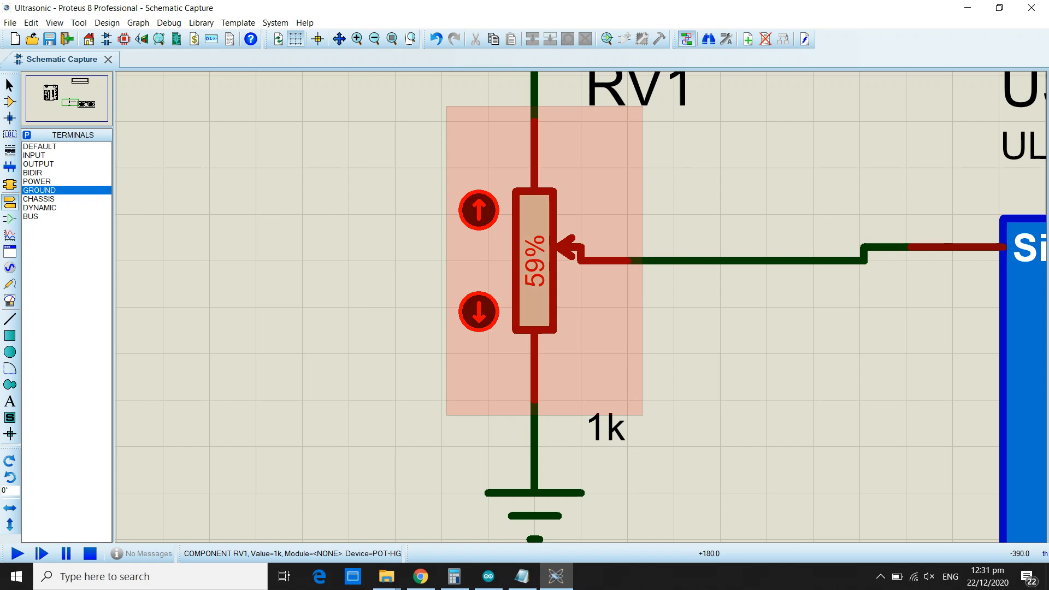
{"action": "left_click", "coordinate": [479, 312]}
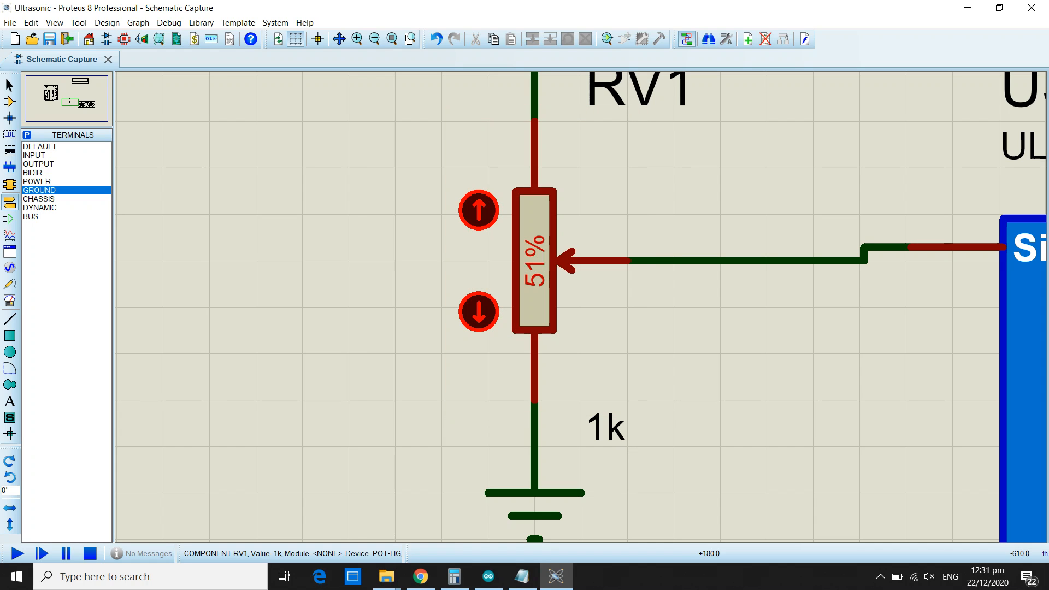
Move the potentiometer and ultrasonic sensor together, with their wiring and terminals, lower on the sheet.
{"action": "key", "text": "F8"}
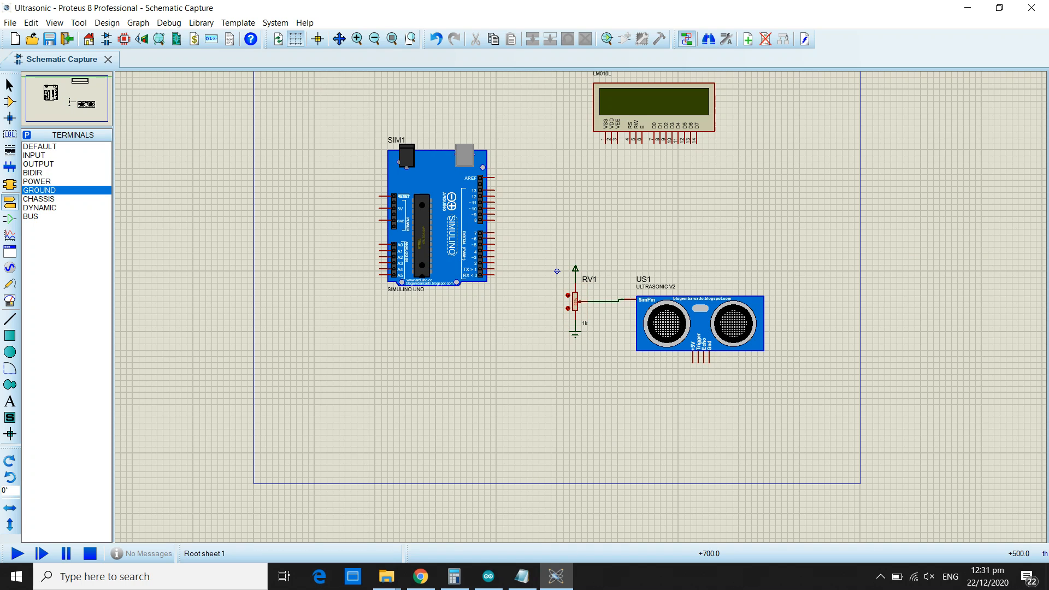
{"action": "left_click_drag", "start_coordinate": [551, 253], "coordinate": [812, 391]}
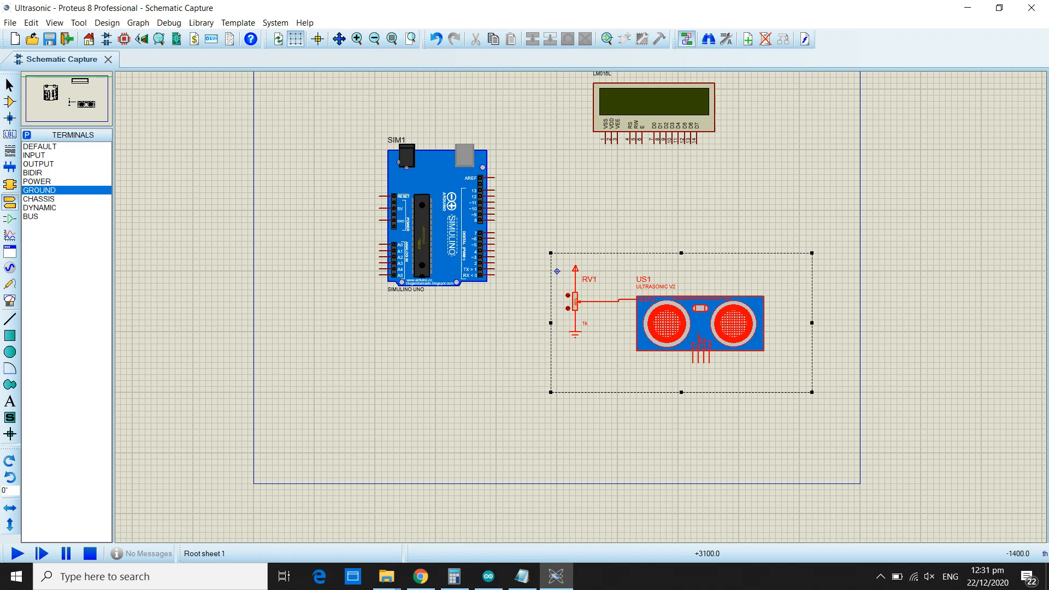
{"action": "left_click_drag", "start_coordinate": [696, 313], "coordinate": [708, 369]}
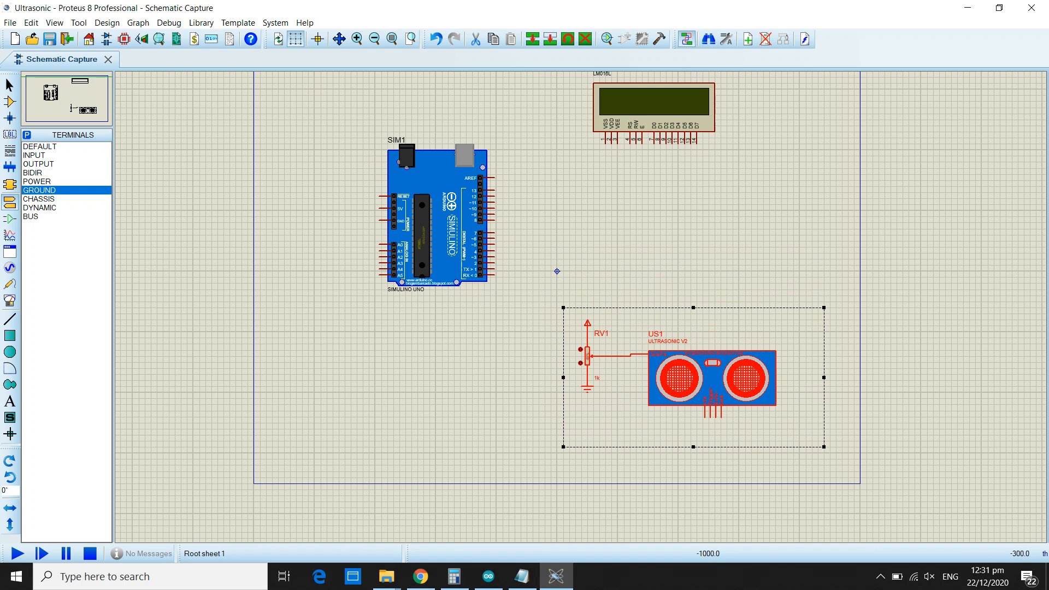
{"action": "left_click", "coordinate": [672, 272]}
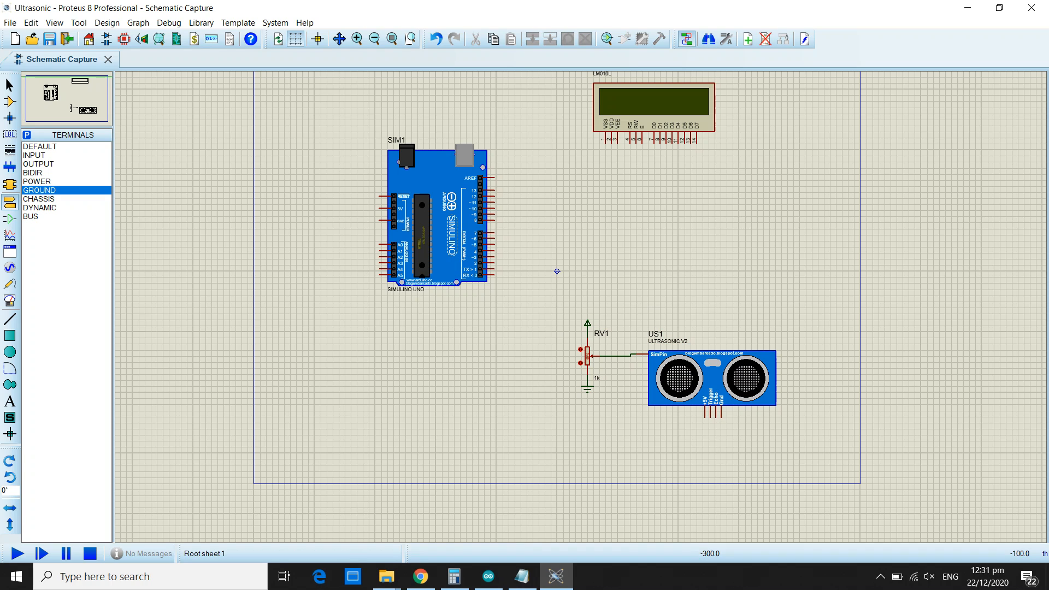
Shift the Simulino Uno board slightly down and to the left on the sheet.
{"action": "left_click_drag", "start_coordinate": [339, 108], "coordinate": [556, 331]}
{"action": "left_click_drag", "start_coordinate": [448, 217], "coordinate": [436, 253]}
{"action": "left_click", "coordinate": [642, 320]}
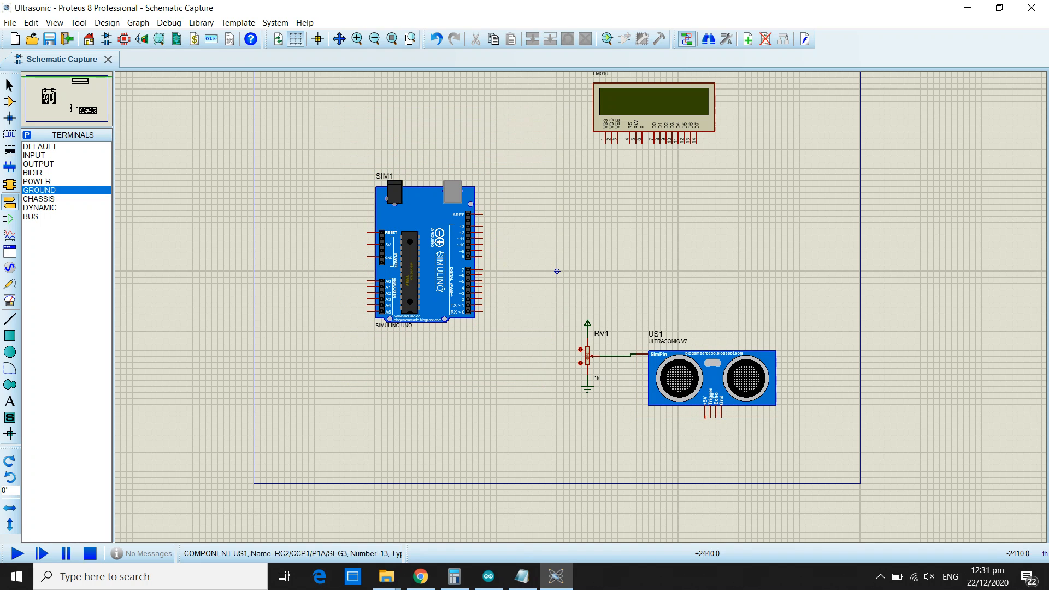
Wire the ultrasonic sensor's Trigger pin to Arduino pin 7 and its Echo pin to Arduino pin 6.
{"action": "left_click", "coordinate": [710, 418]}
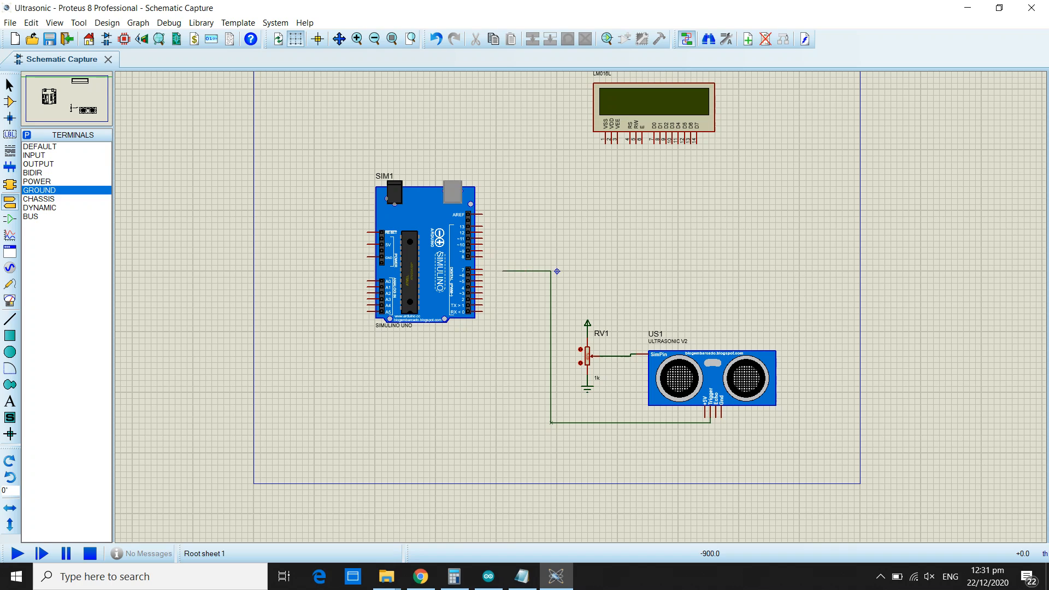
{"action": "left_click", "coordinate": [482, 269]}
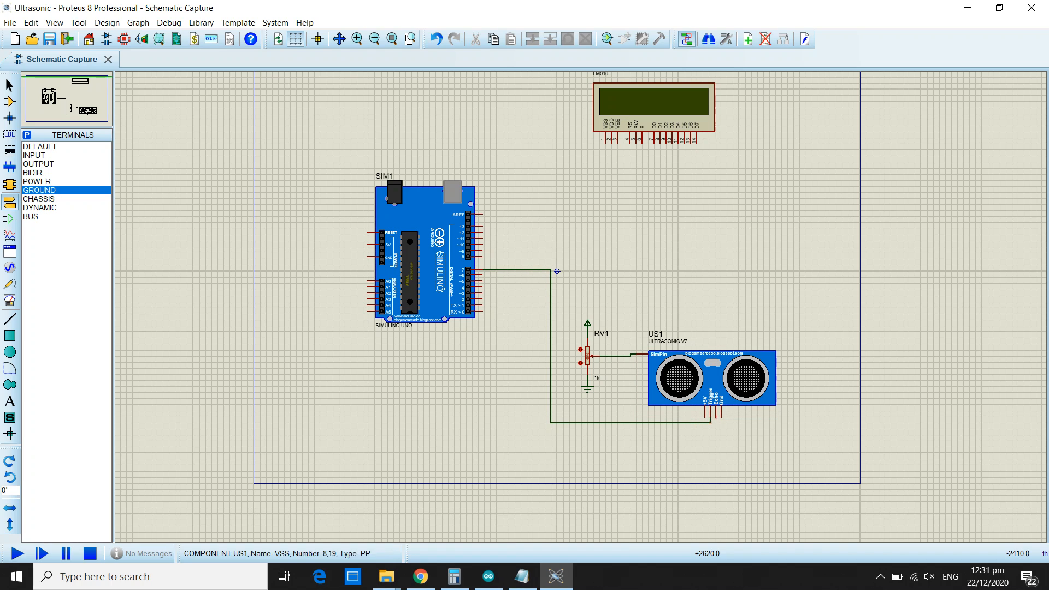
{"action": "left_click", "coordinate": [715, 417]}
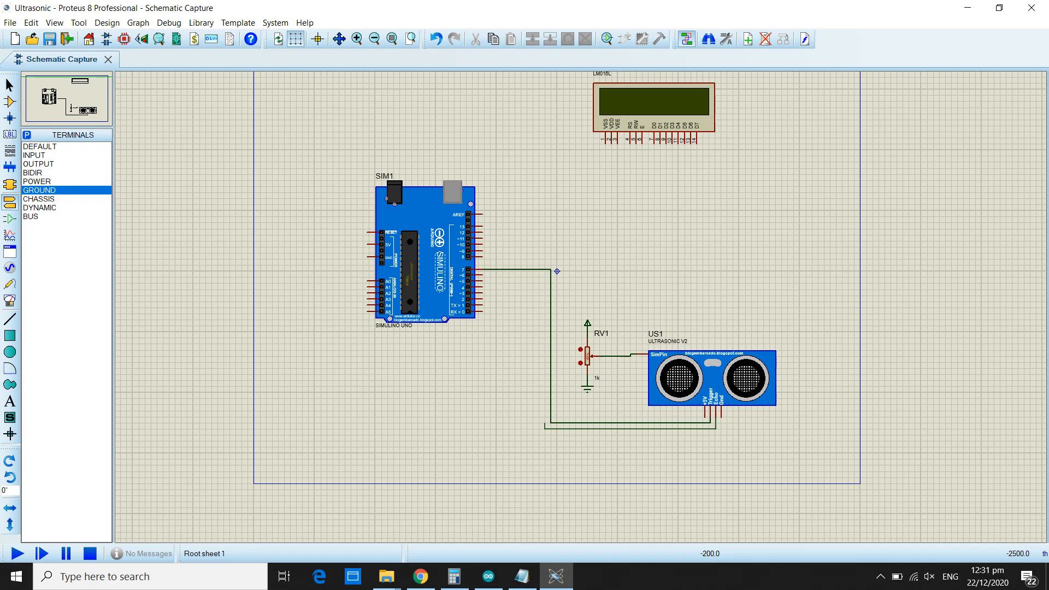
{"action": "left_click", "coordinate": [544, 277]}
{"action": "left_click", "coordinate": [481, 275]}
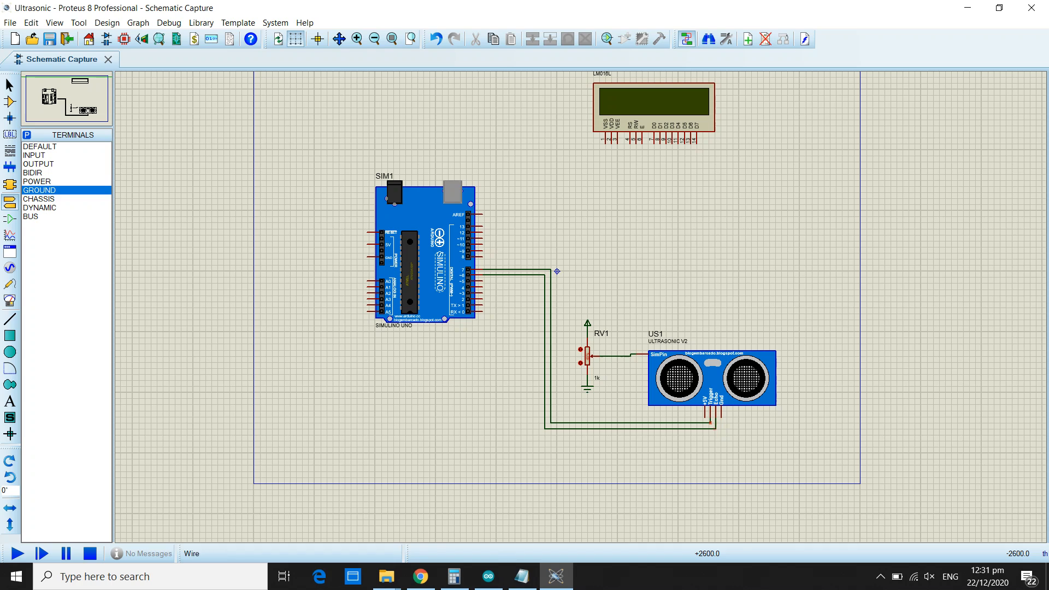
Wire the ultrasonic sensor's +5V pin to the Arduino 5V pin and its Gnd pin to the Arduino GND pin.
{"action": "left_click", "coordinate": [705, 418]}
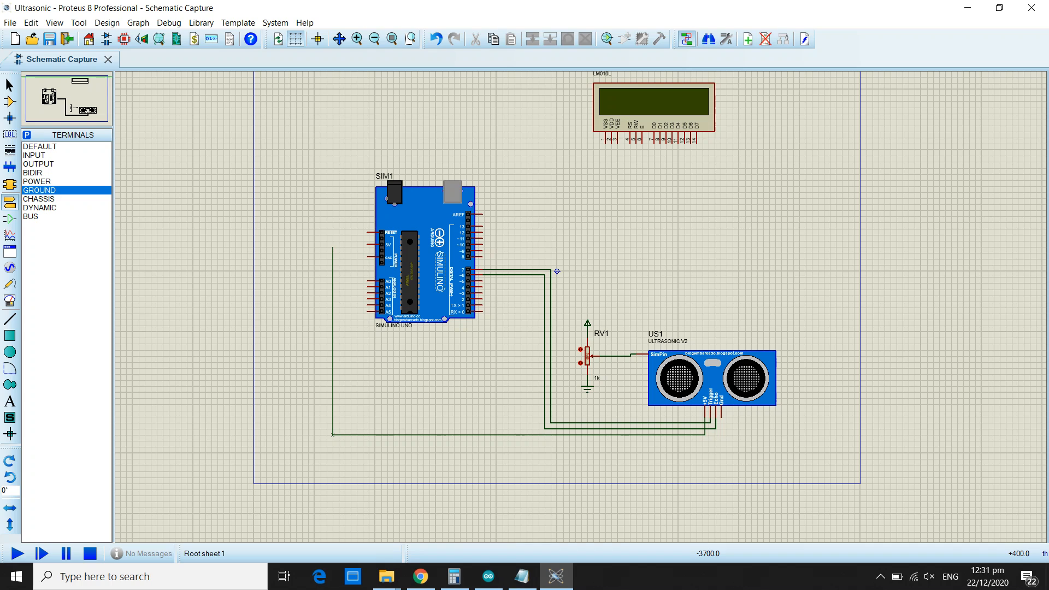
{"action": "left_click", "coordinate": [368, 244]}
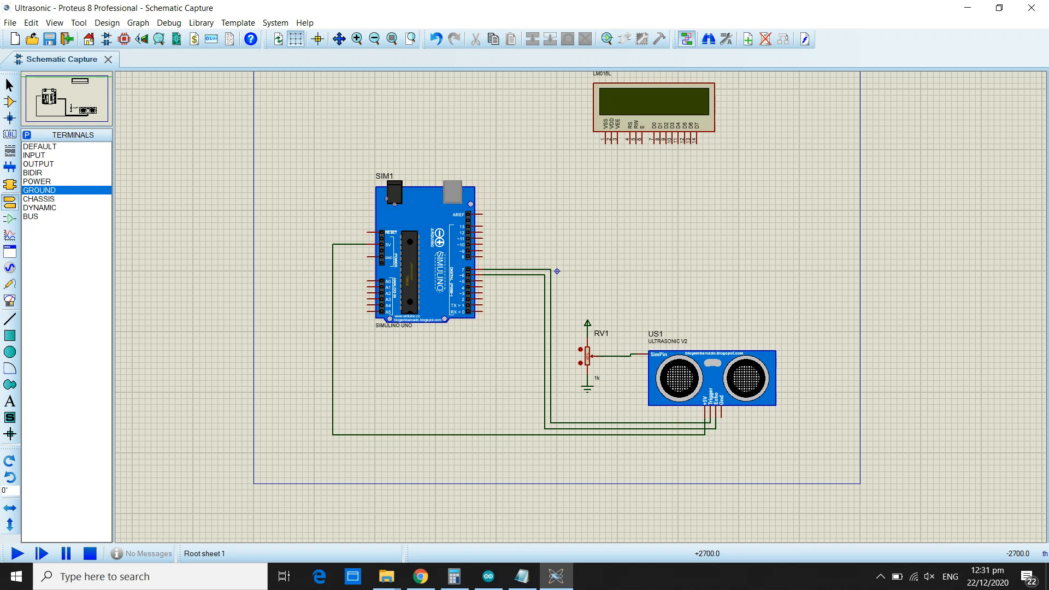
{"action": "left_click", "coordinate": [721, 416]}
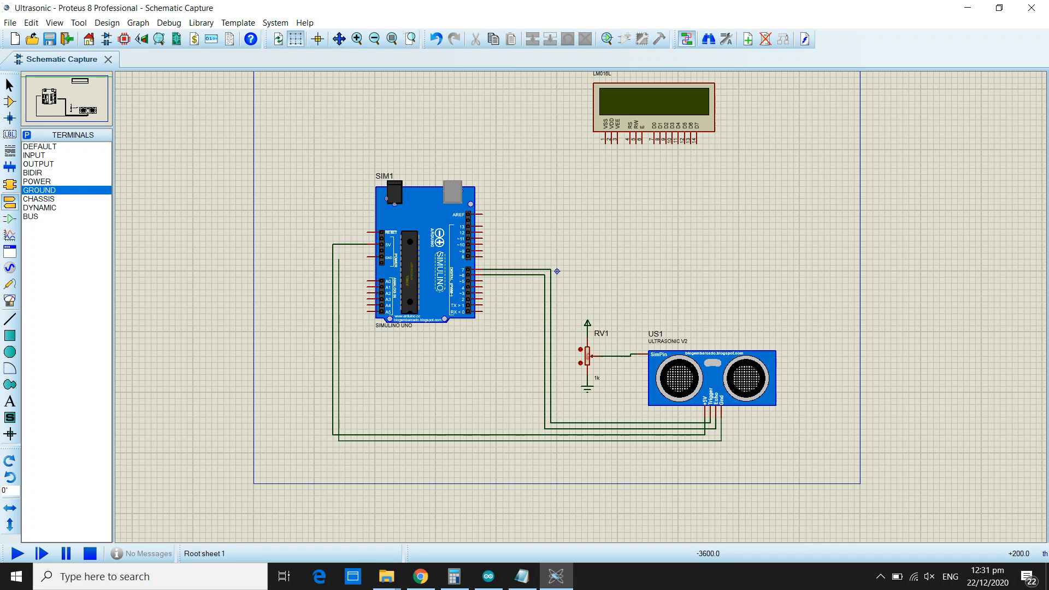
{"action": "left_click", "coordinate": [371, 257]}
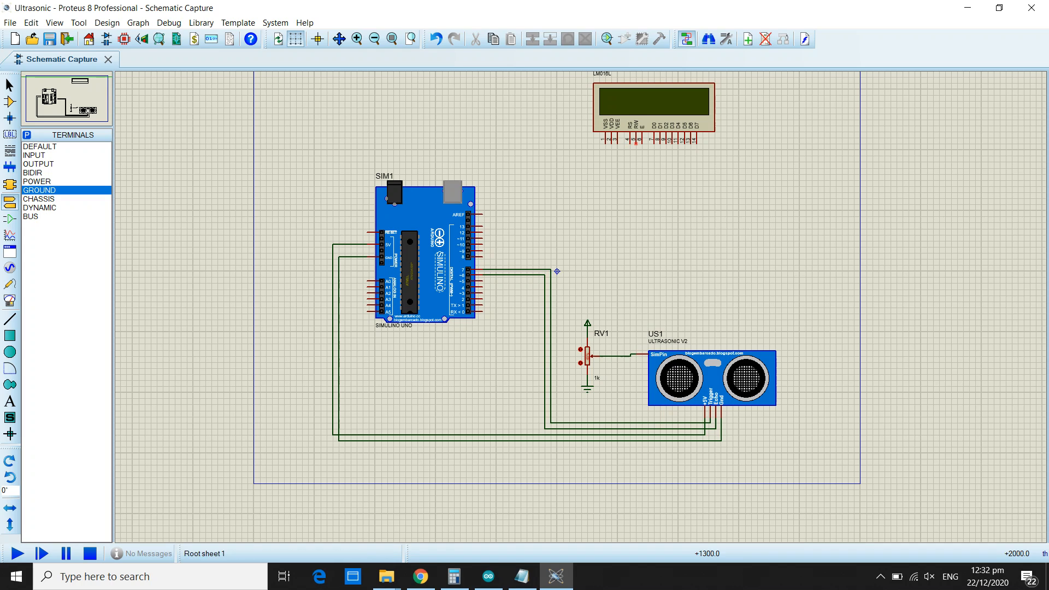
Wire the LCD's RS pin to Arduino pin 12 and its E pin to Arduino pin 11.
{"action": "left_click", "coordinate": [630, 144]}
{"action": "left_click", "coordinate": [483, 232]}
{"action": "left_click", "coordinate": [642, 143]}
{"action": "left_click", "coordinate": [483, 239]}
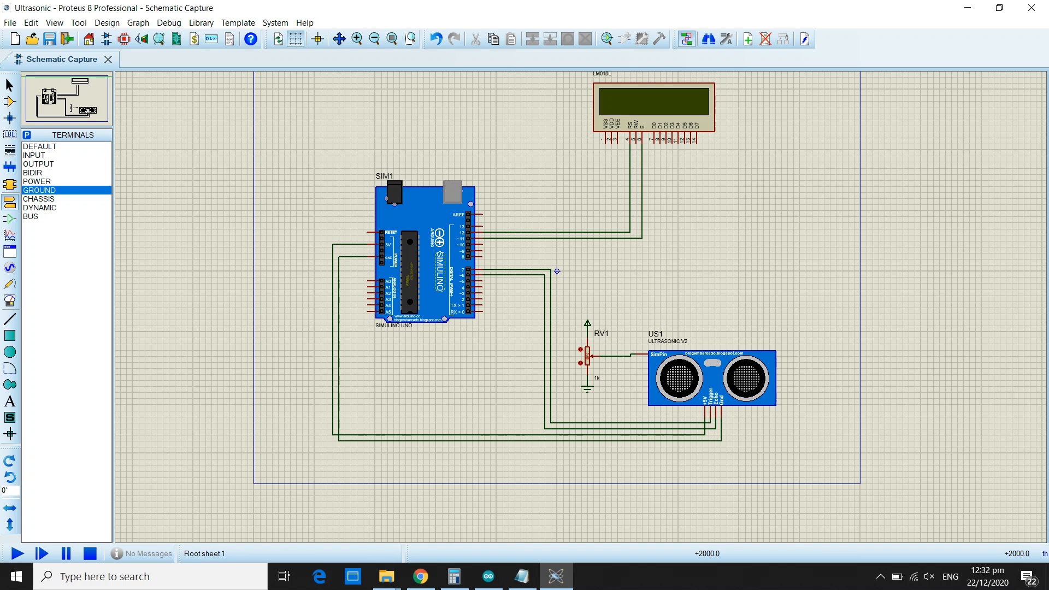
Wire the LCD data pins D4, D5, D6 and D7 to Arduino pins 5, 4, 3 and 2 respectively.
{"action": "left_click", "coordinate": [678, 144]}
{"action": "left_click", "coordinate": [479, 280]}
{"action": "left_click", "coordinate": [684, 143]}
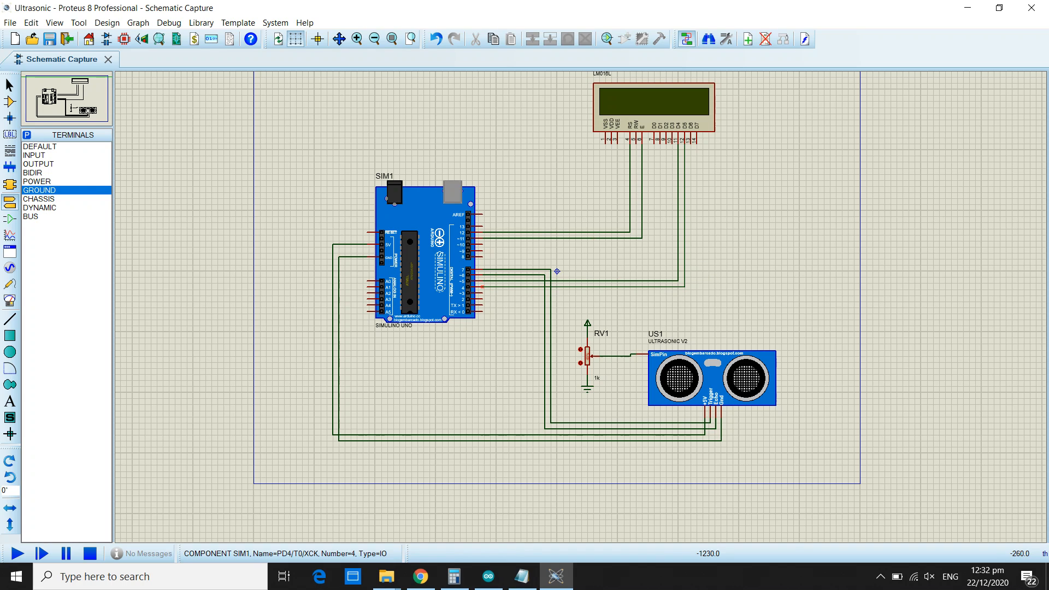
{"action": "left_click", "coordinate": [481, 287]}
{"action": "left_click", "coordinate": [691, 143]}
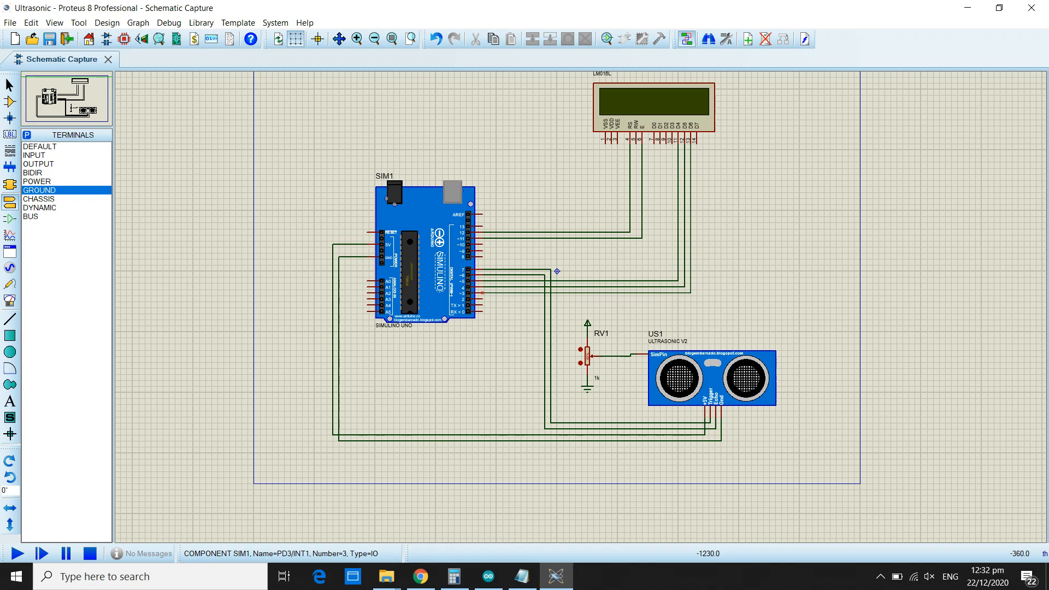
{"action": "left_click", "coordinate": [481, 293]}
{"action": "left_click", "coordinate": [696, 143]}
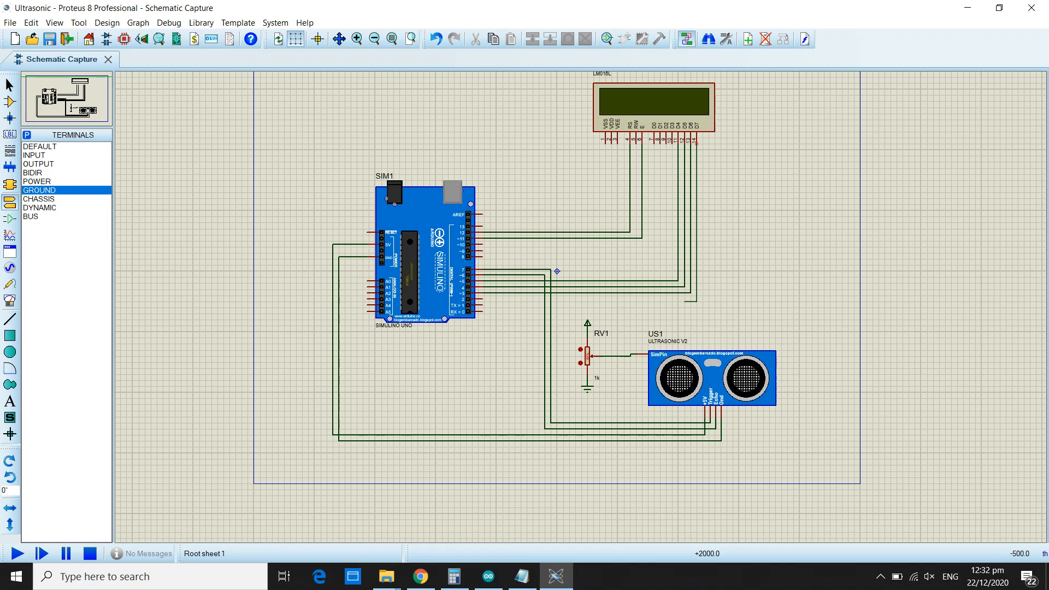
{"action": "left_click", "coordinate": [481, 299]}
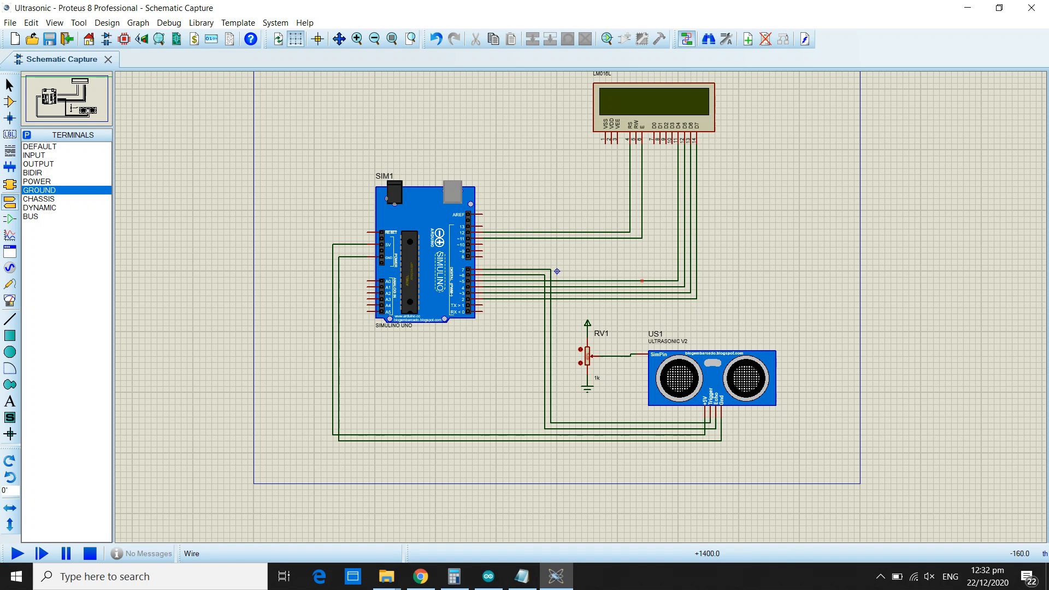
Place a GROUND terminal below the LCD and wire it to the LCD's RW pin.
{"action": "scroll", "coordinate": [581, 304], "scroll_direction": "down", "scroll_amount": 2}
{"action": "scroll", "coordinate": [624, 256], "scroll_direction": "up", "scroll_amount": 2}
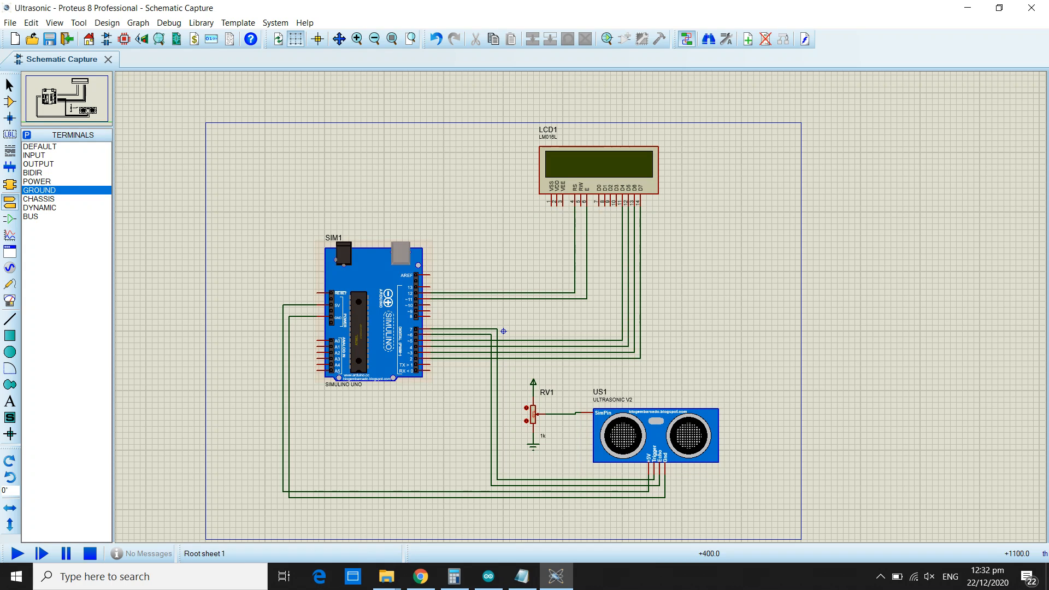
{"action": "left_click", "coordinate": [545, 253]}
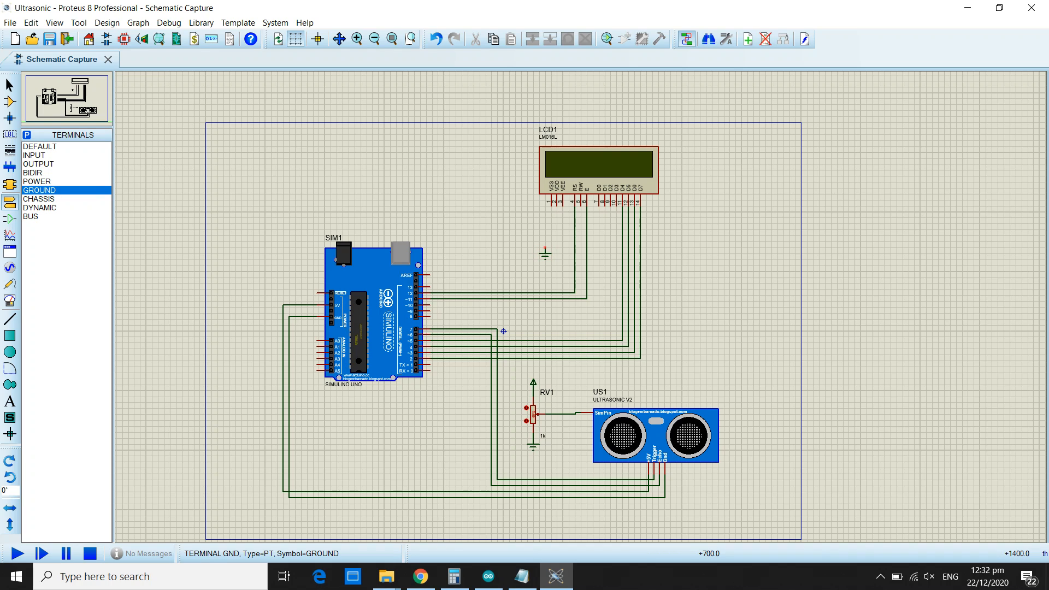
{"action": "left_click", "coordinate": [545, 247]}
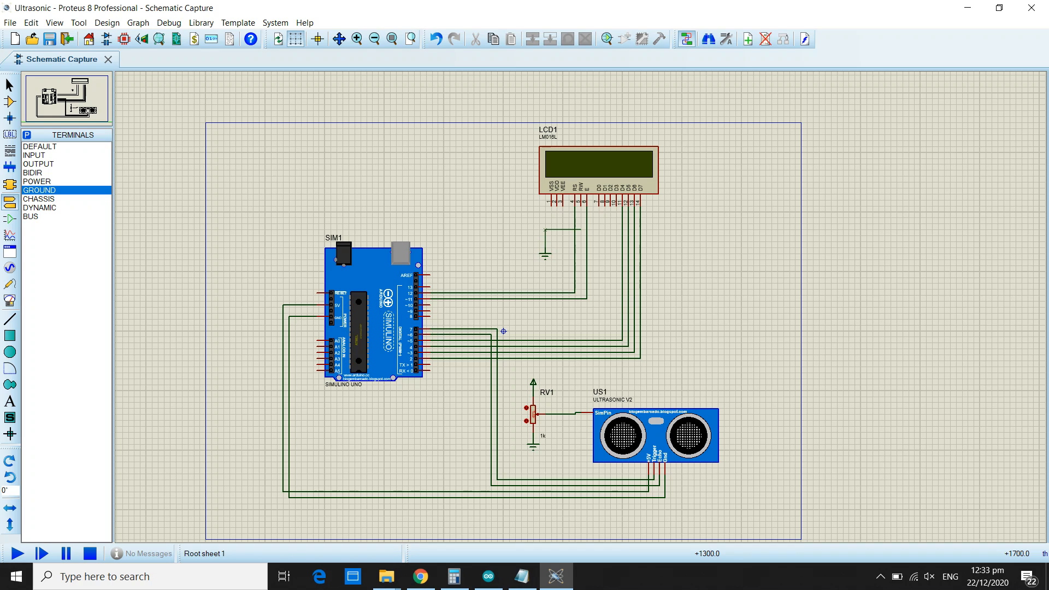
{"action": "left_click", "coordinate": [581, 203]}
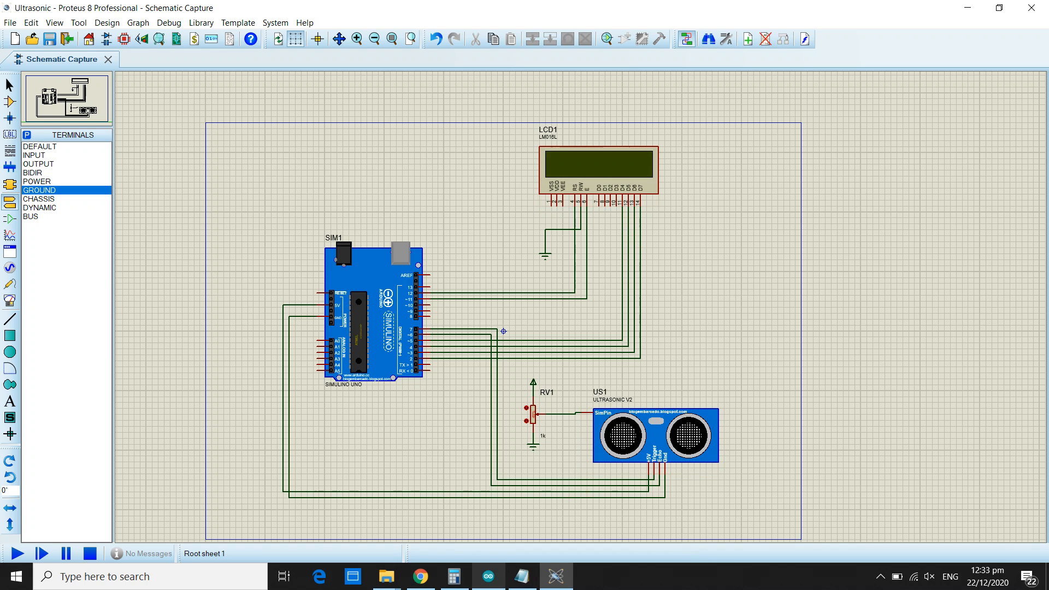
Switch to the Arduino IDE and insert two blank lines above setup() in the sketch.
{"action": "left_click", "coordinate": [488, 577]}
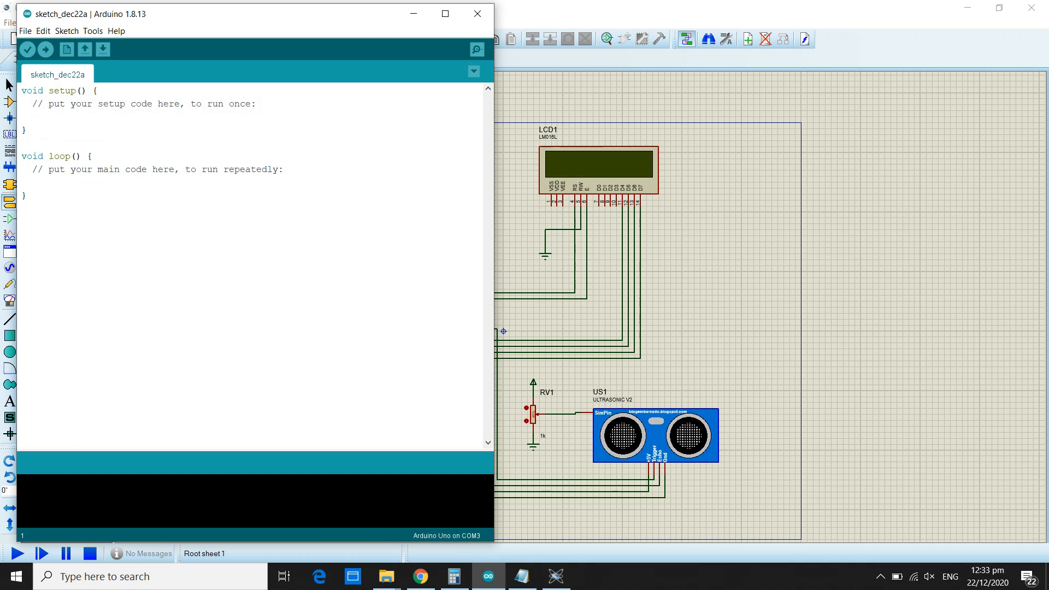
{"action": "left_click_drag", "start_coordinate": [234, 14], "coordinate": [313, 14]}
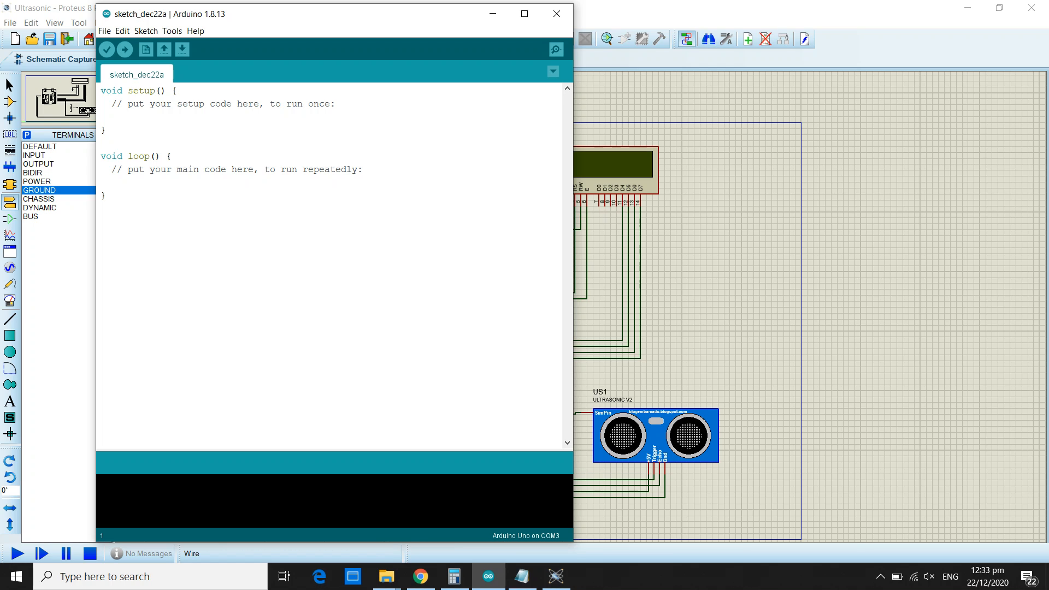
{"action": "key", "text": "Return"}
{"action": "key", "text": "Return"}
{"action": "key", "text": "Up"}
{"action": "key", "text": "Up"}
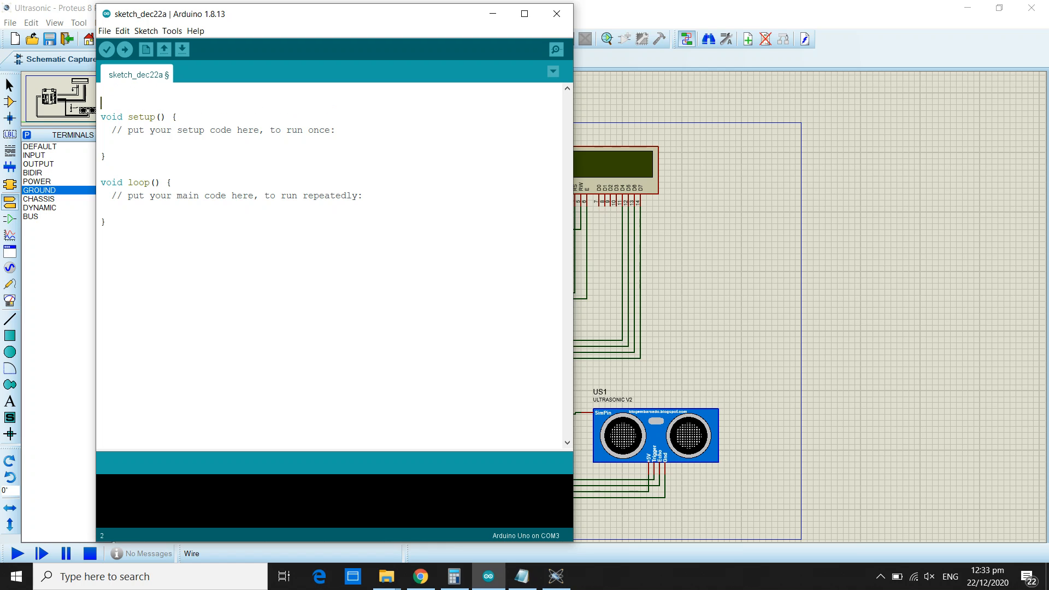
Add the line #include<LiquidCrystal.h> at the start of the sketch.
{"action": "type", "text": "#include<>"}
{"action": "key", "text": "Down"}
{"action": "key", "text": "Left"}
{"action": "key", "text": "Left"}
{"action": "type", "text": "LiquidCrystal.h"}
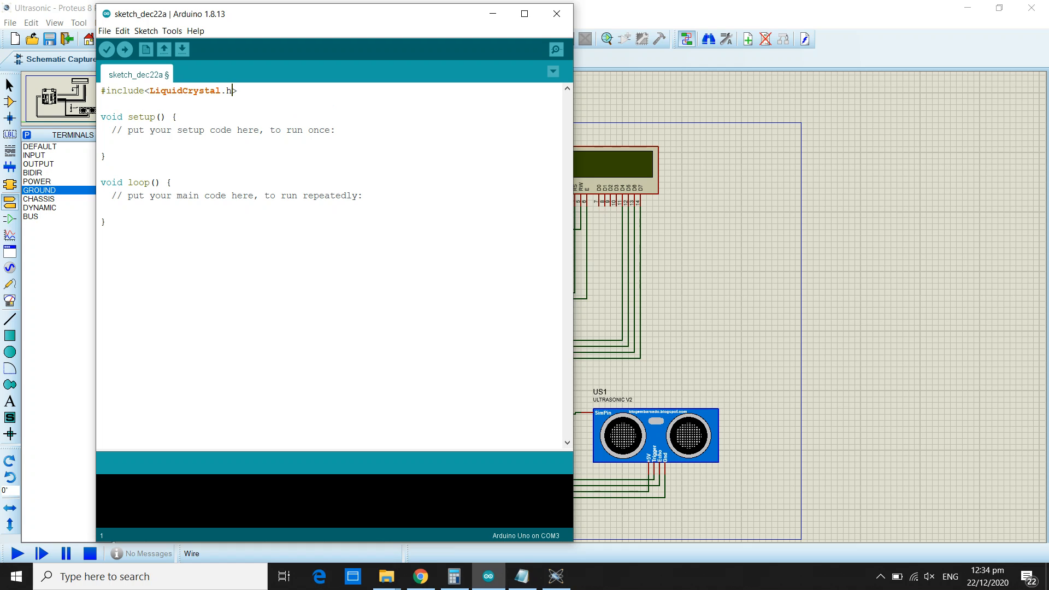
Add the line #define trigPin 7 below the LiquidCrystal include, followed by a new line.
{"action": "key", "text": "Return"}
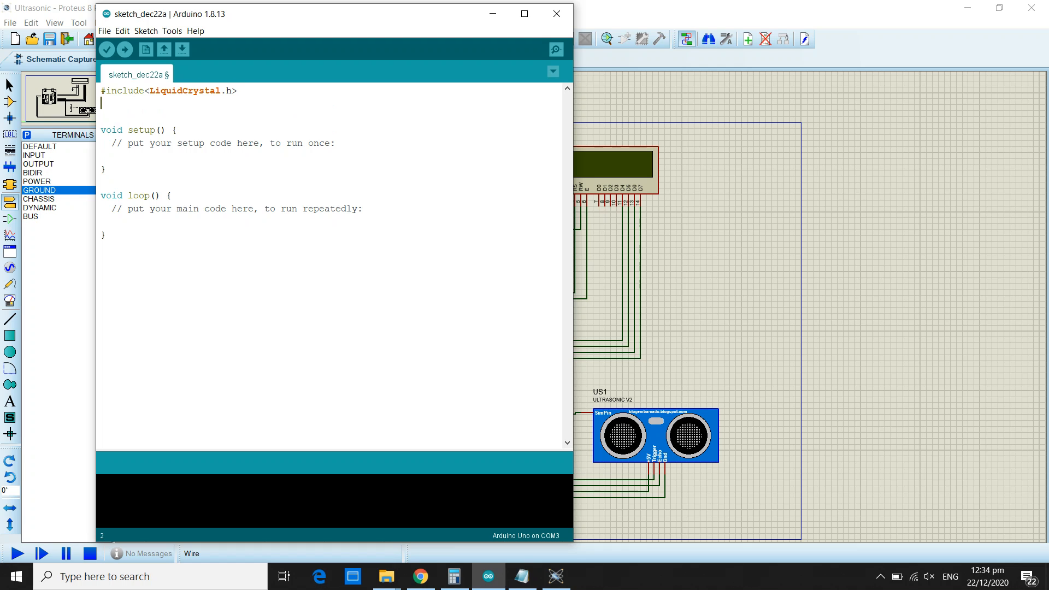
{"action": "type", "text": "#define trigPin 7"}
{"action": "key", "text": "Return"}
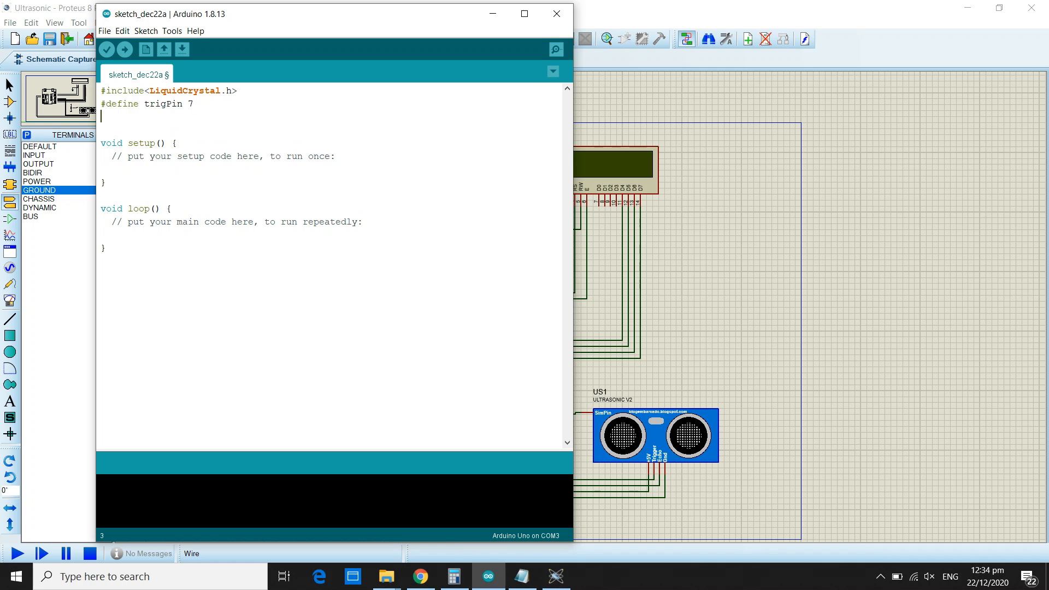
Add the line #define echoPin 6 below the trigPin definition, followed by a new line.
{"action": "type", "text": "#define echoPin 6"}
{"action": "key", "text": "Return"}
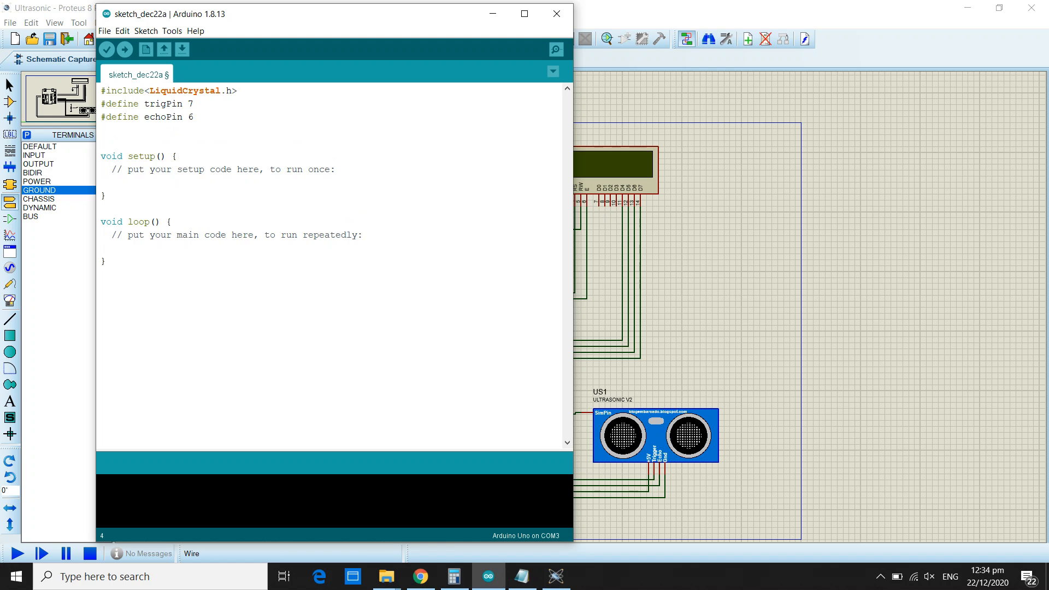
Declare the LCD object below the pin definitions with LiquidCrystal lcd(12,11,5,4,3,2);.
{"action": "type", "text": "LiquidCrystal lcd(12,11"}
{"action": "key", "text": "Left"}
{"action": "key", "text": "Left"}
{"action": "key", "text": "Left"}
{"action": "key", "text": "shift+Right"}
{"action": "key", "text": "shift+Right"}
{"action": "key", "text": "Right"}
{"action": "type", "text": "5,4,3,2)"}
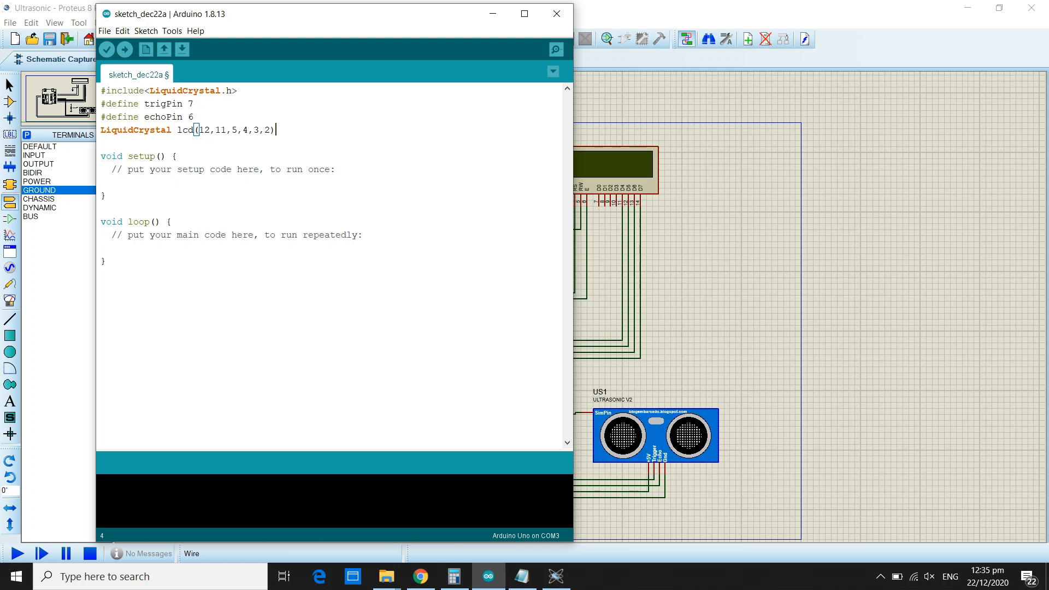
{"action": "type", "text": ";"}
{"action": "key", "text": "Left"}
{"action": "key", "text": "Left"}
{"action": "key", "text": "Left"}
{"action": "key", "text": "Left"}
{"action": "key", "text": "Left"}
{"action": "key", "text": "Left"}
{"action": "key", "text": "Left"}
{"action": "key", "text": "Left"}
{"action": "key", "text": "Right"}
{"action": "key", "text": "shift+Right"}
{"action": "key", "text": "Right"}
{"action": "key", "text": "Right"}
{"action": "key", "text": "shift+Right"}
{"action": "key", "text": "Right"}
{"action": "key", "text": "Right"}
{"action": "key", "text": "Right"}
{"action": "key", "text": "Right"}
{"action": "key", "text": "Right"}
Add pinMode(trigPin, OUTPUT); below the comment in setup(), followed by a new line.
{"action": "left_click", "coordinate": [336, 170]}
{"action": "key", "text": "Return"}
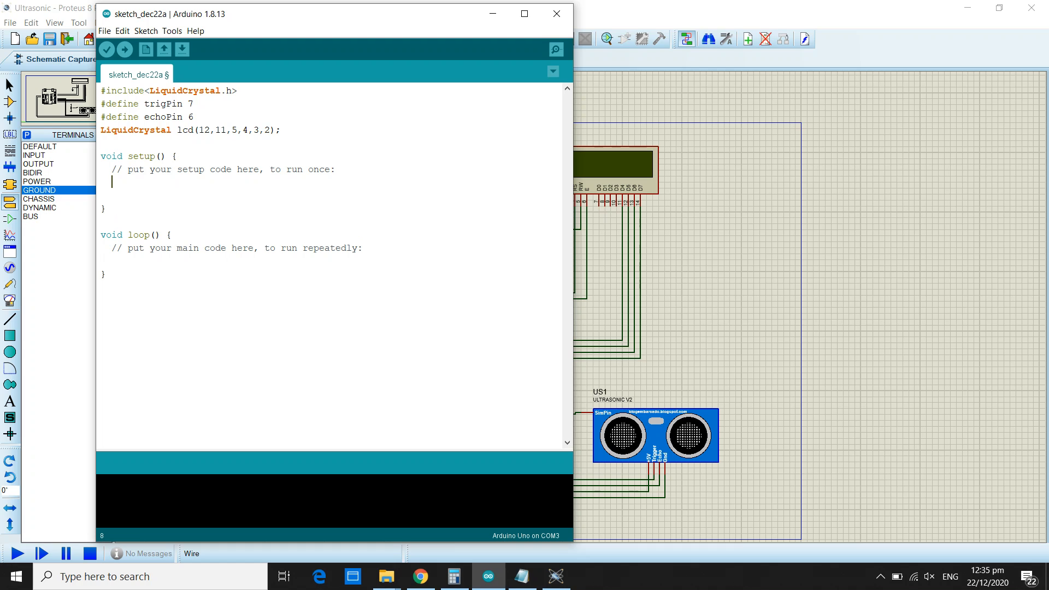
{"action": "type", "text": "pinMode(trigPin, OUTPUT);"}
{"action": "key", "text": "Return"}
Add pinMode(echoPin, INPUT); below the trigPin mode line in setup(), followed by a new line.
{"action": "type", "text": "PIN"}
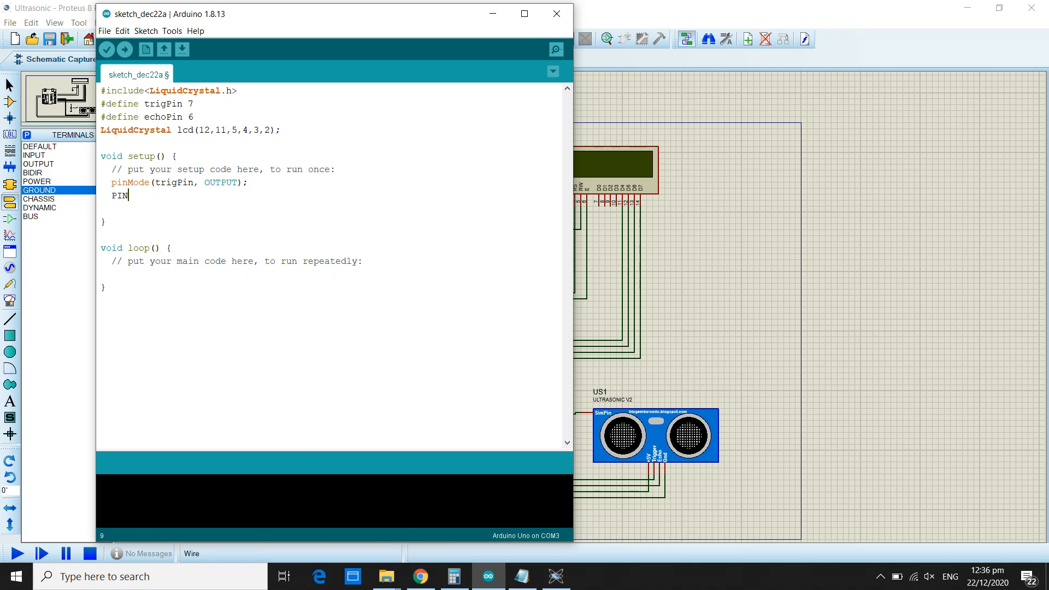
{"action": "key", "text": "BackSpace"}
{"action": "key", "text": "BackSpace"}
{"action": "key", "text": "BackSpace"}
{"action": "type", "text": "pinMode(echoPin, INPUT);"}
{"action": "key", "text": "Return"}
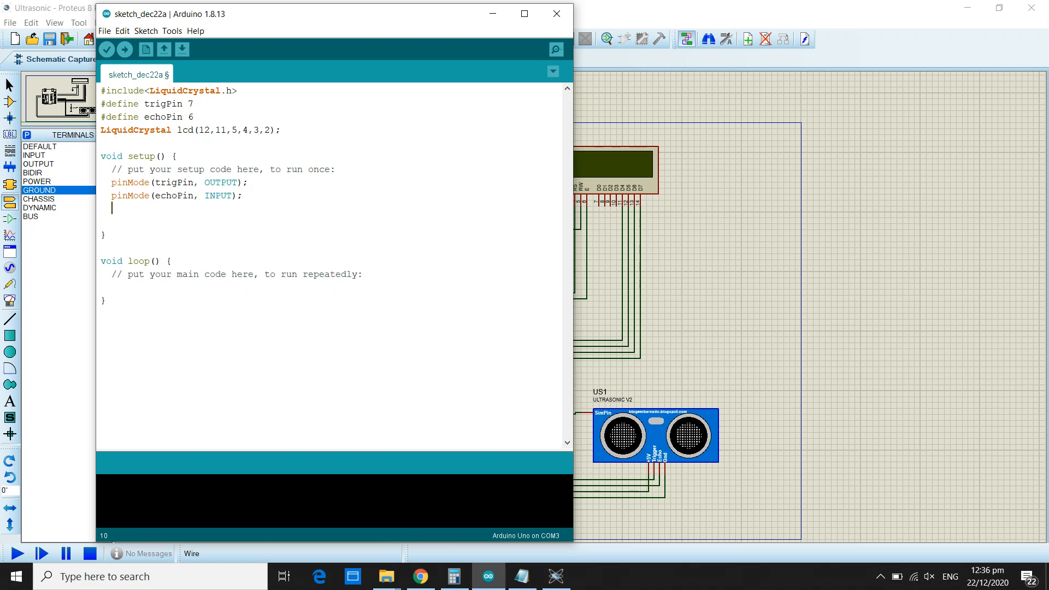
Start serial communication in setup() with Serial.begin(9600);, followed by a new line.
{"action": "type", "text": "Serial.begin(9600);"}
{"action": "key", "text": "Return"}
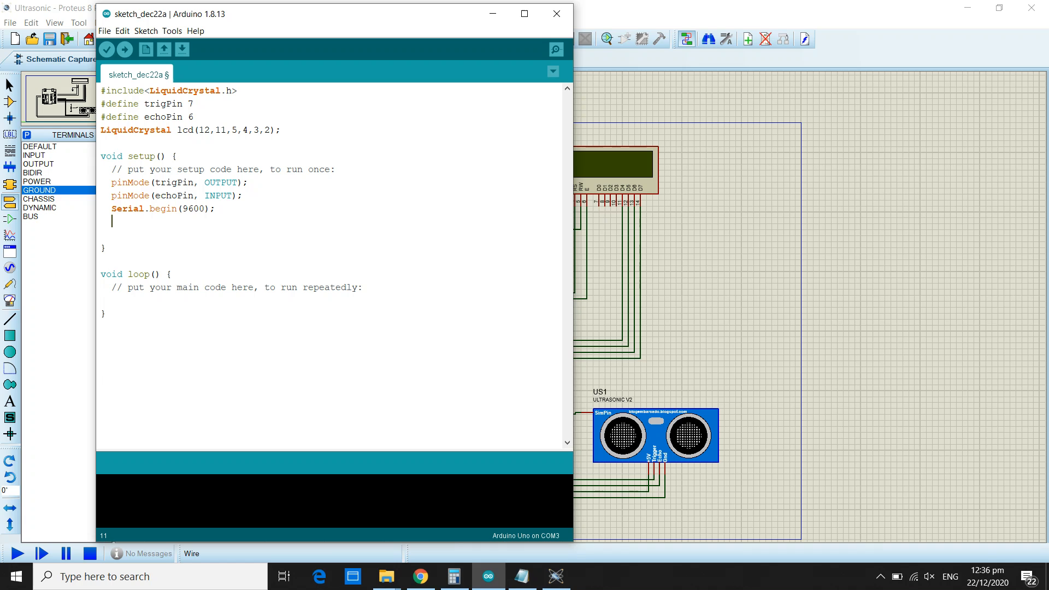
Initialise the LCD in setup() with lcd.begin(16,2); and remove the blank line before the closing brace.
{"action": "type", "text": "lcd.begin(1"}
{"action": "type", "text": "2);"}
{"action": "key", "text": "Left"}
{"action": "key", "text": "Left"}
{"action": "key", "text": "Left"}
{"action": "key", "text": "Left"}
{"action": "key", "text": "Left"}
{"action": "key", "text": "Left"}
{"action": "key", "text": "shift+Left"}
{"action": "key", "text": "shift+Left"}
{"action": "key", "text": "shift+Left"}
{"action": "key", "text": "shift+Left"}
{"action": "key", "text": "shift+Left"}
{"action": "key", "text": "End"}
{"action": "key", "text": "Delete"}
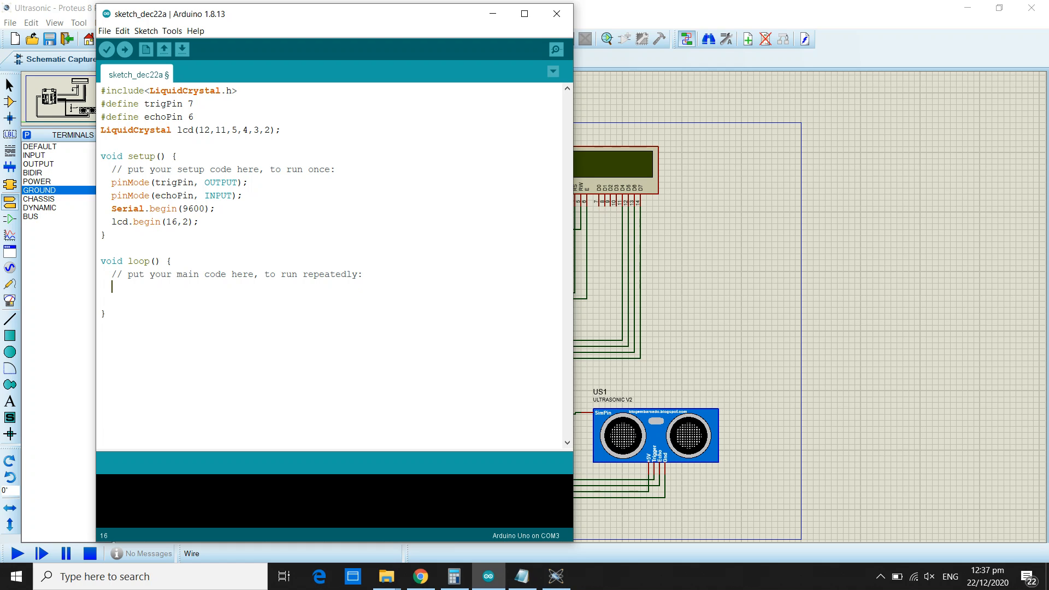
Declare the variables in loop() with float duration, distance_cm, distance_in; below the comment.
{"action": "type", "text": "float"}
{"action": "key", "text": "BackSpace"}
{"action": "type", "text": "("}
{"action": "key", "text": "BackSpace"}
{"action": "type", "text": "duration,"}
{"action": "type", "text": "distance_cm, distance"}
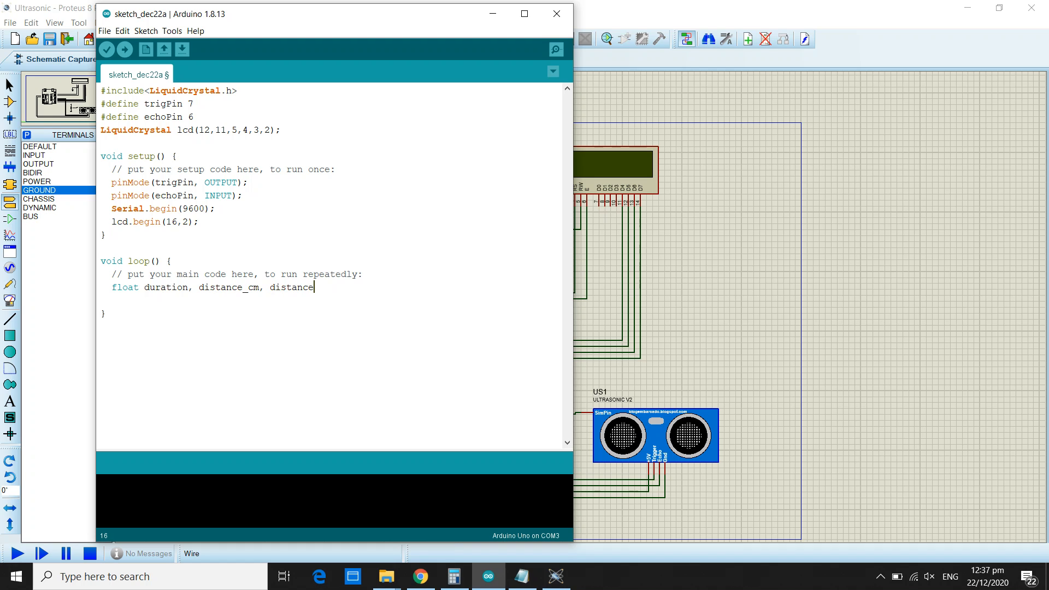
{"action": "type", "text": "_in;"}
Switch to File Explorer's MIP Lab09 Ultrasonic sensor Interfacing folder and open the image UltrasonicWorkingPrinciple.png.
{"action": "left_click", "coordinate": [386, 576]}
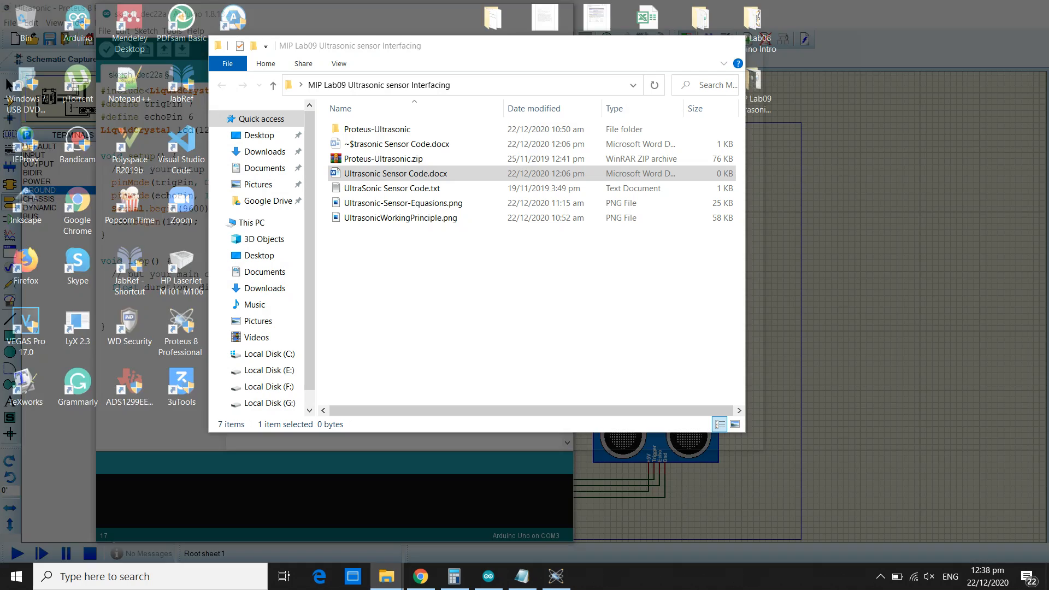
{"action": "left_click", "coordinate": [460, 519]}
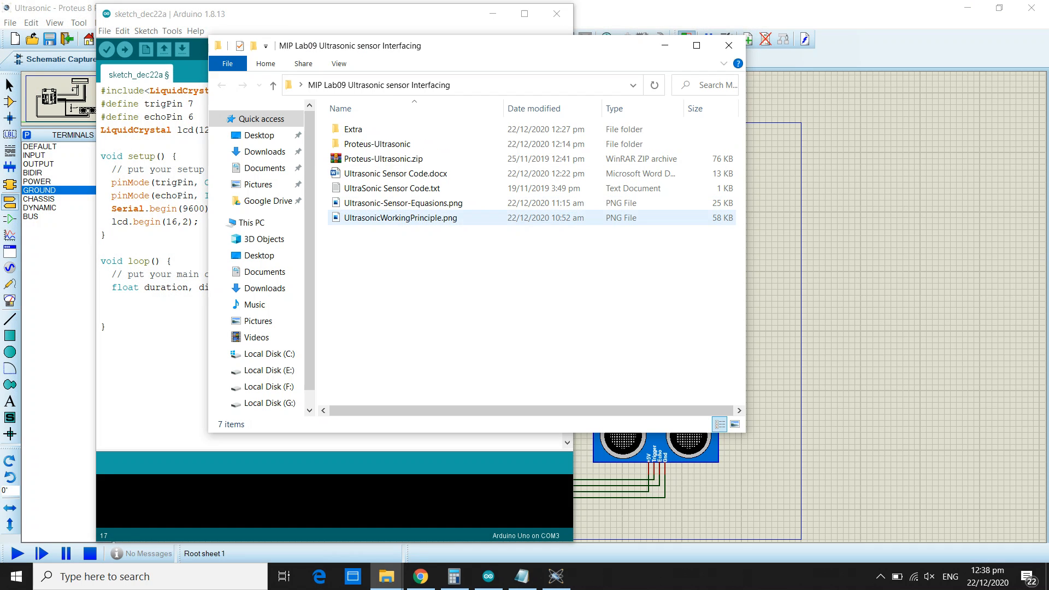
{"action": "double_click", "coordinate": [402, 218]}
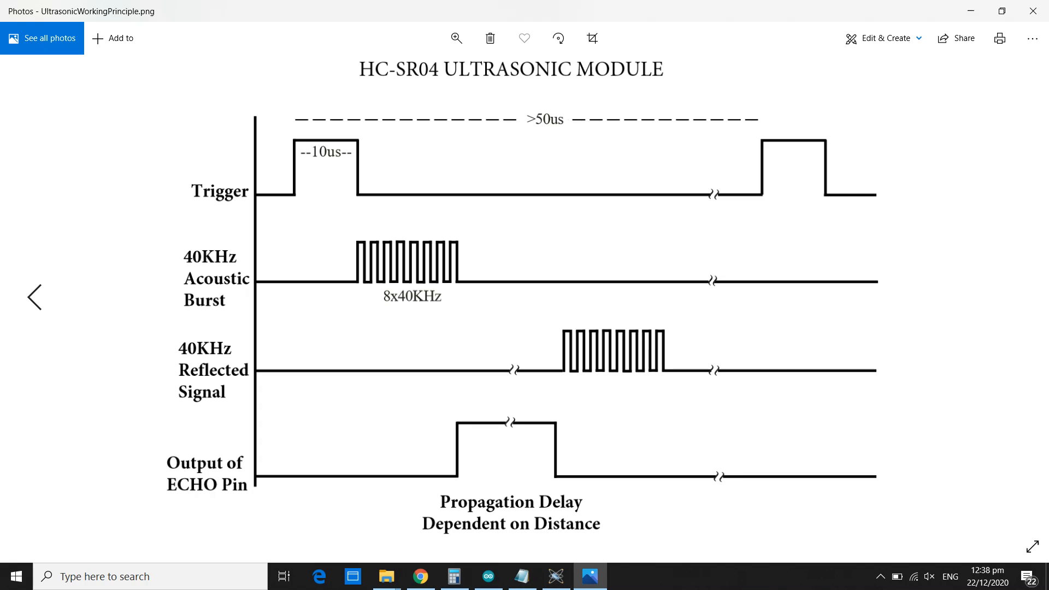